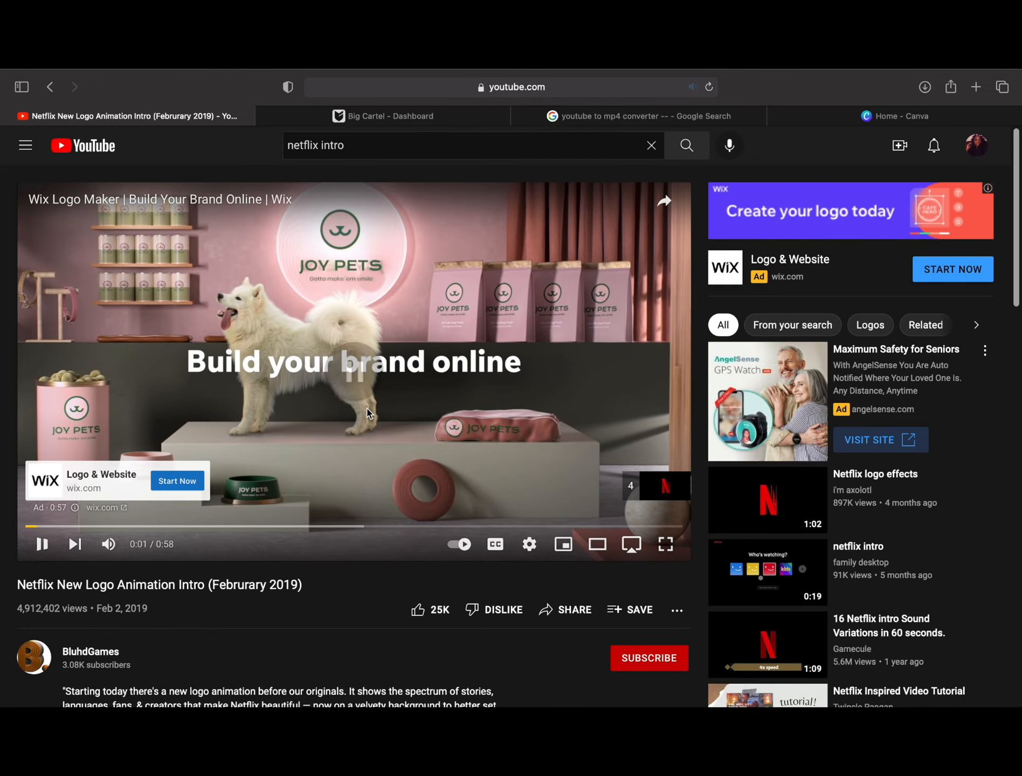
# Step: Copy the web address of the Netflix New Logo Animation Intro video on YouTube
pyautogui.click(454, 106)
pyautogui.press('super+c')
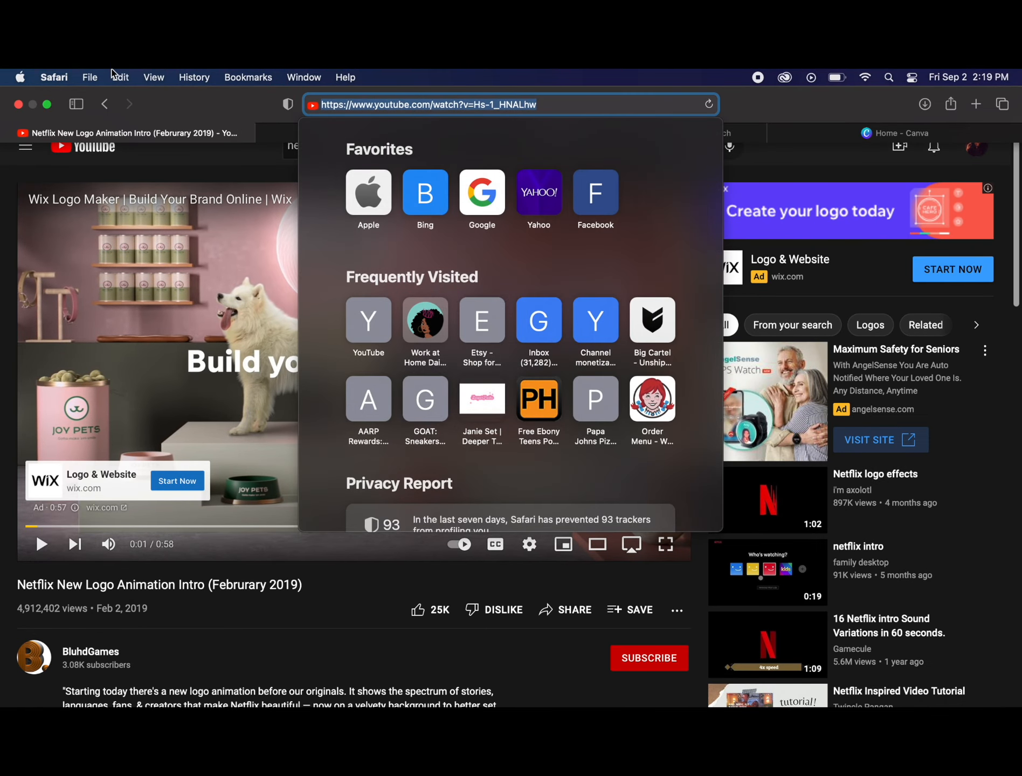
pyautogui.click(120, 77)
pyautogui.click(151, 156)
pyautogui.click(232, 157)
# Step: Open the Converto.io converter from the Google results and paste the copied YouTube video address into it
pyautogui.click(575, 132)
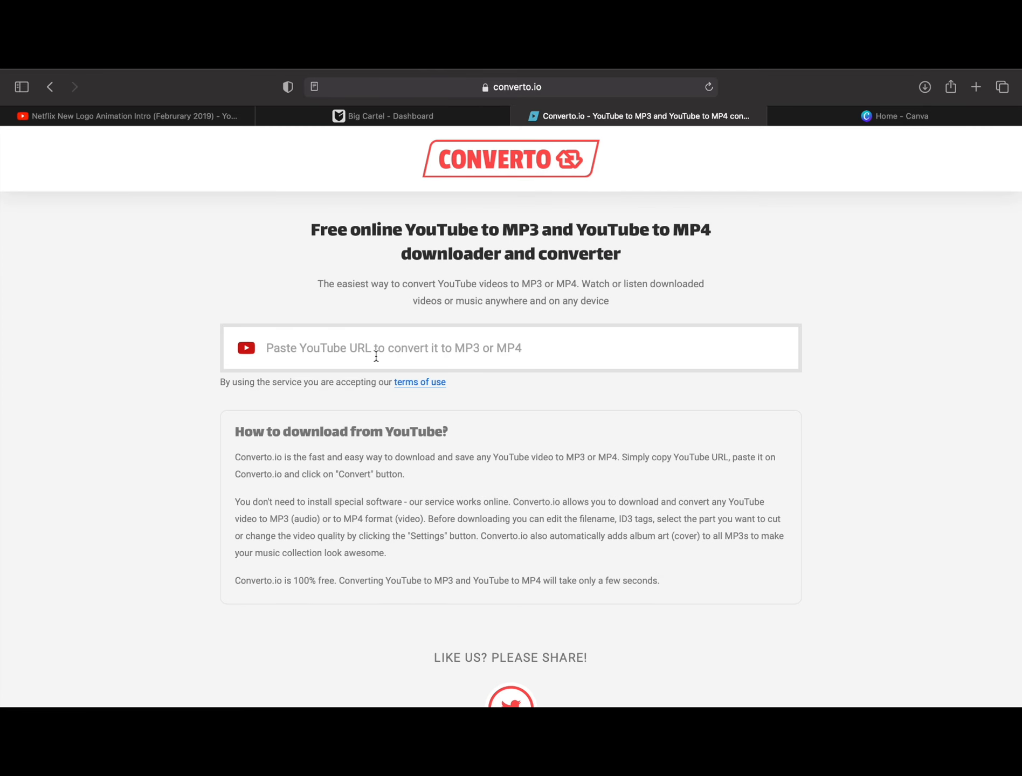
pyautogui.click(376, 349)
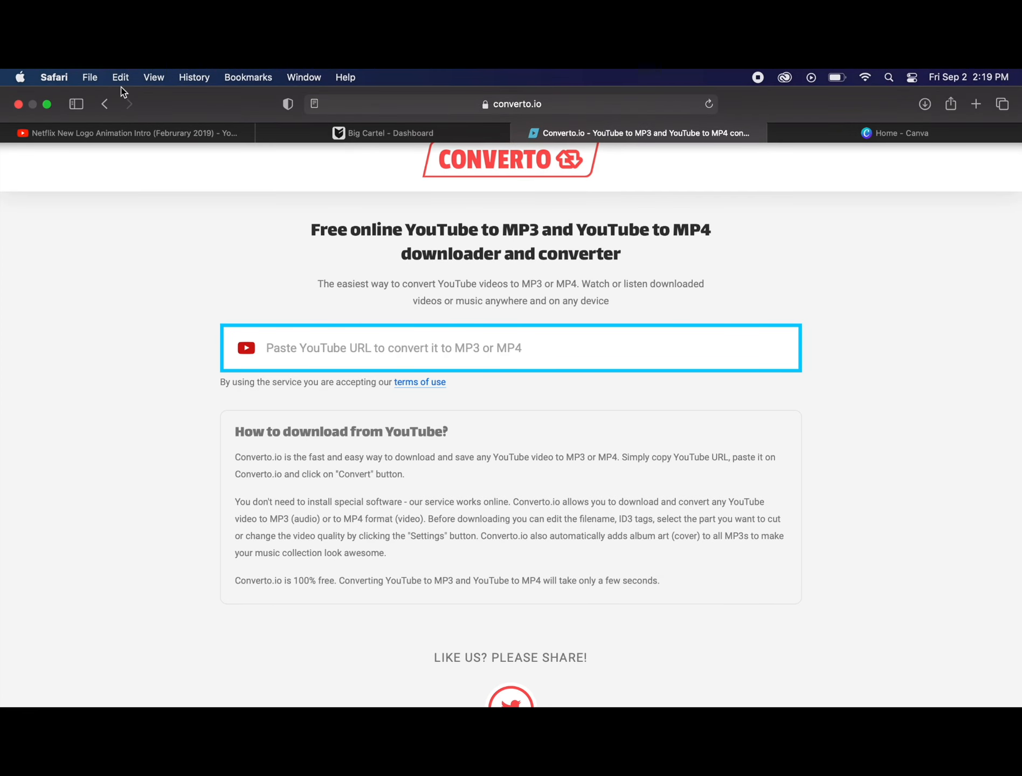
pyautogui.click(119, 79)
pyautogui.click(148, 173)
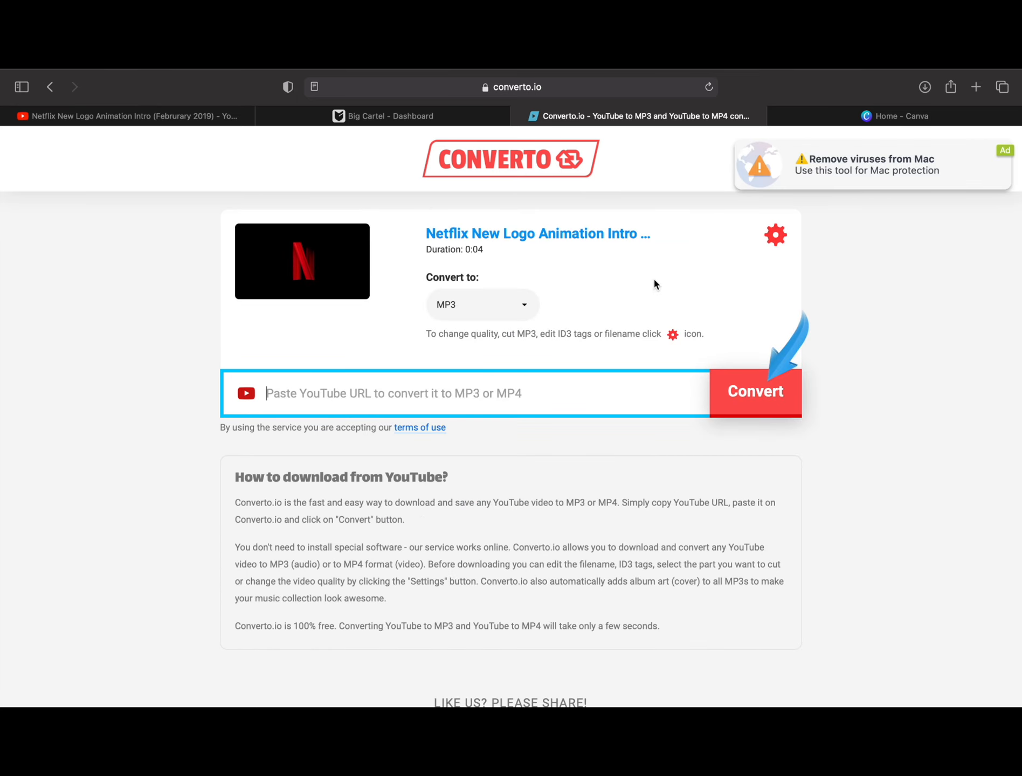
# Step: Switch to Canva, search for video and create a blank Video design, closing the extra Canva Pro page
pyautogui.click(851, 117)
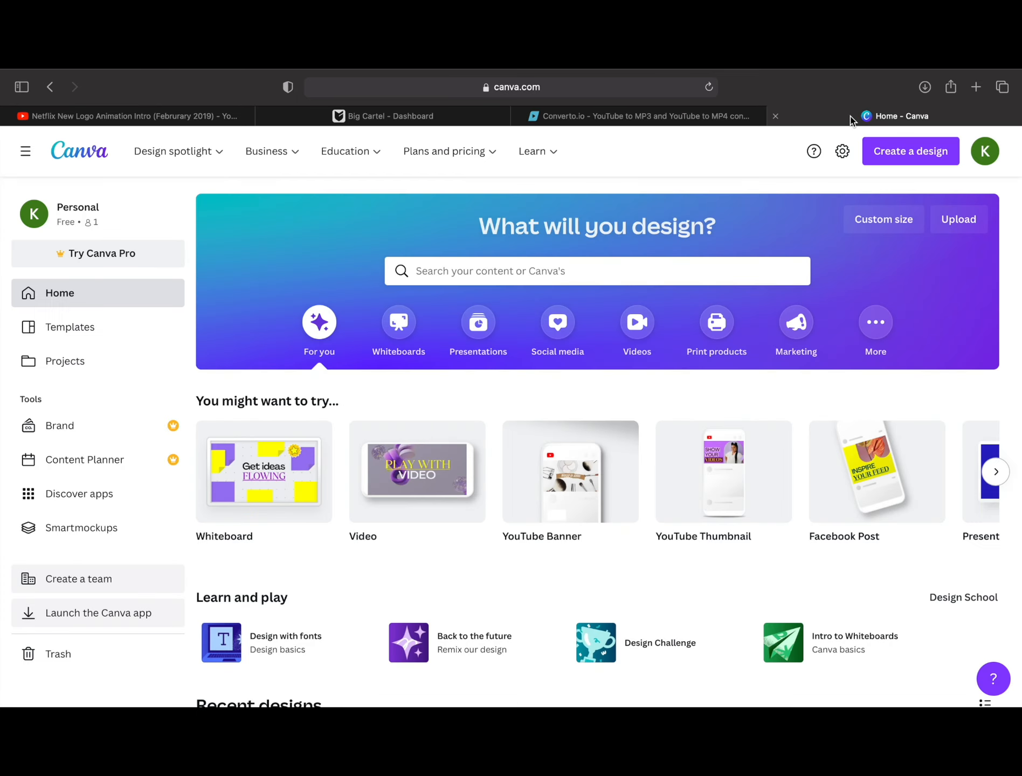
pyautogui.moveTo(707, 72)
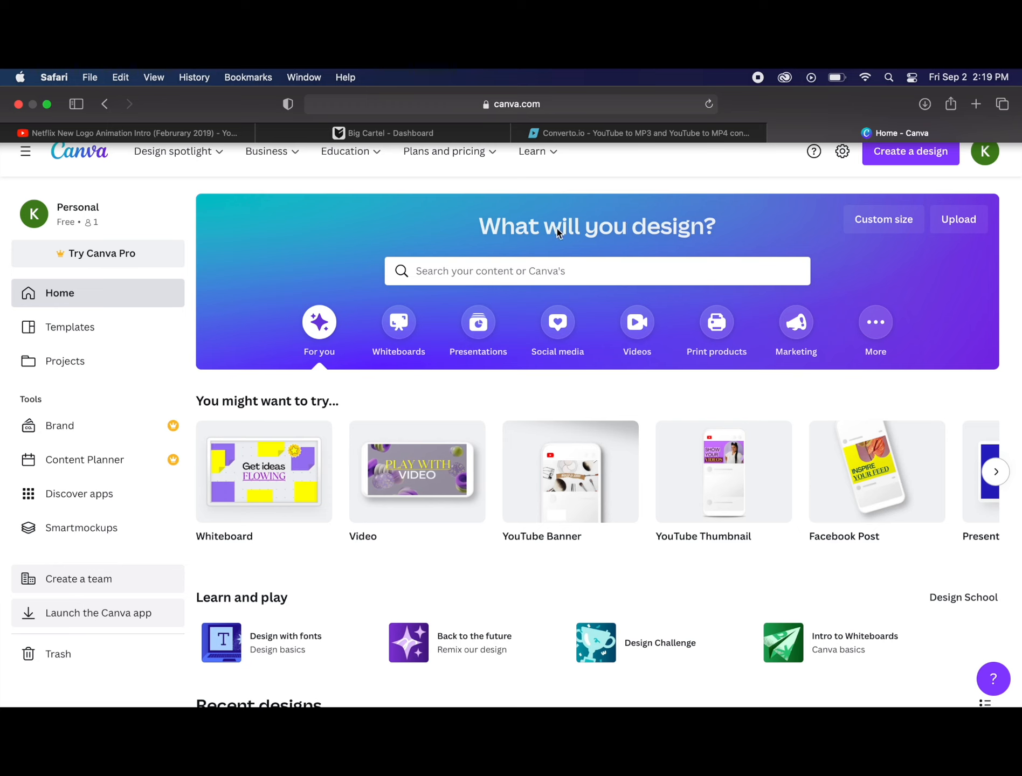
pyautogui.click(563, 266)
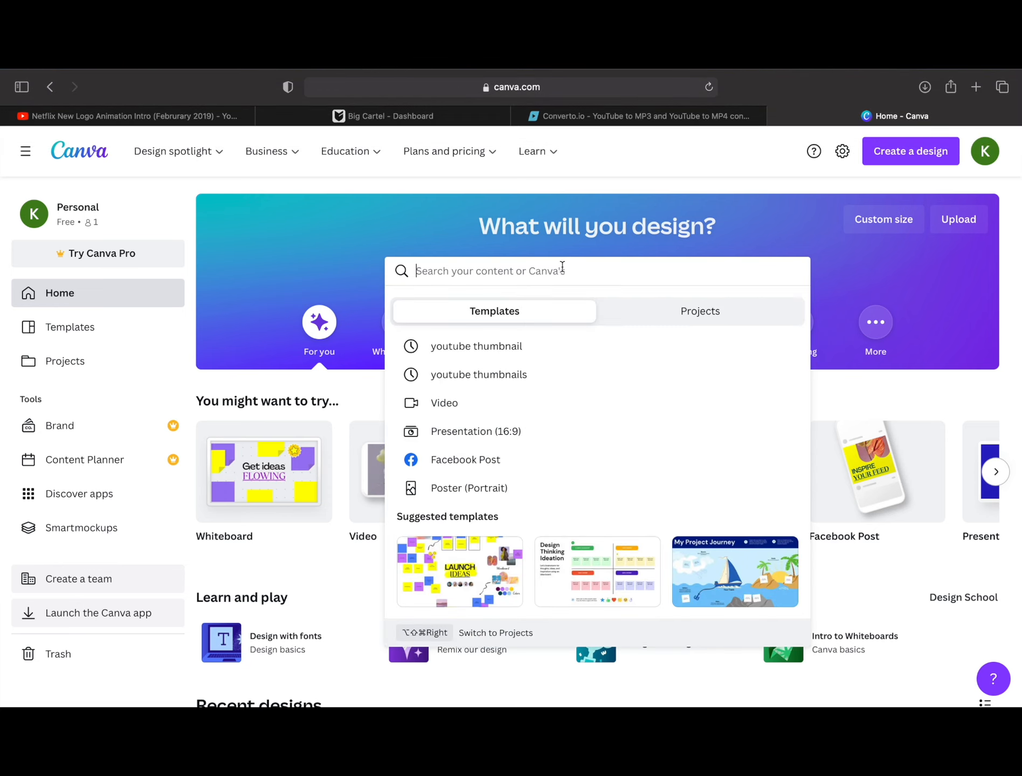
pyautogui.write('video')
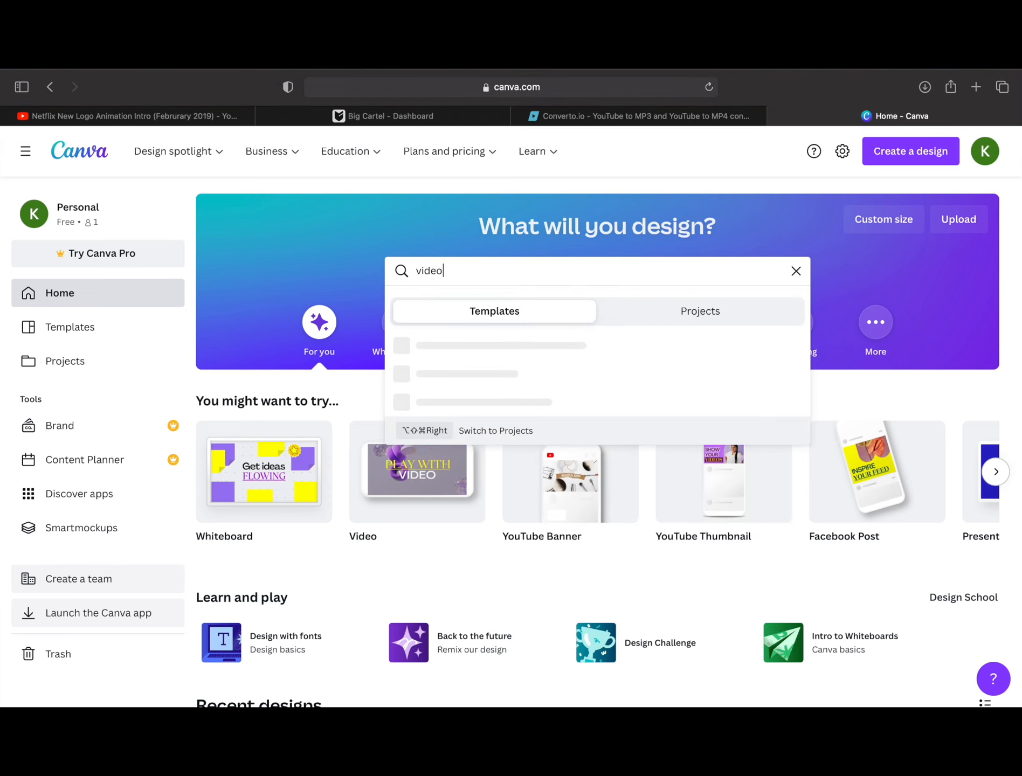
pyautogui.press('Return')
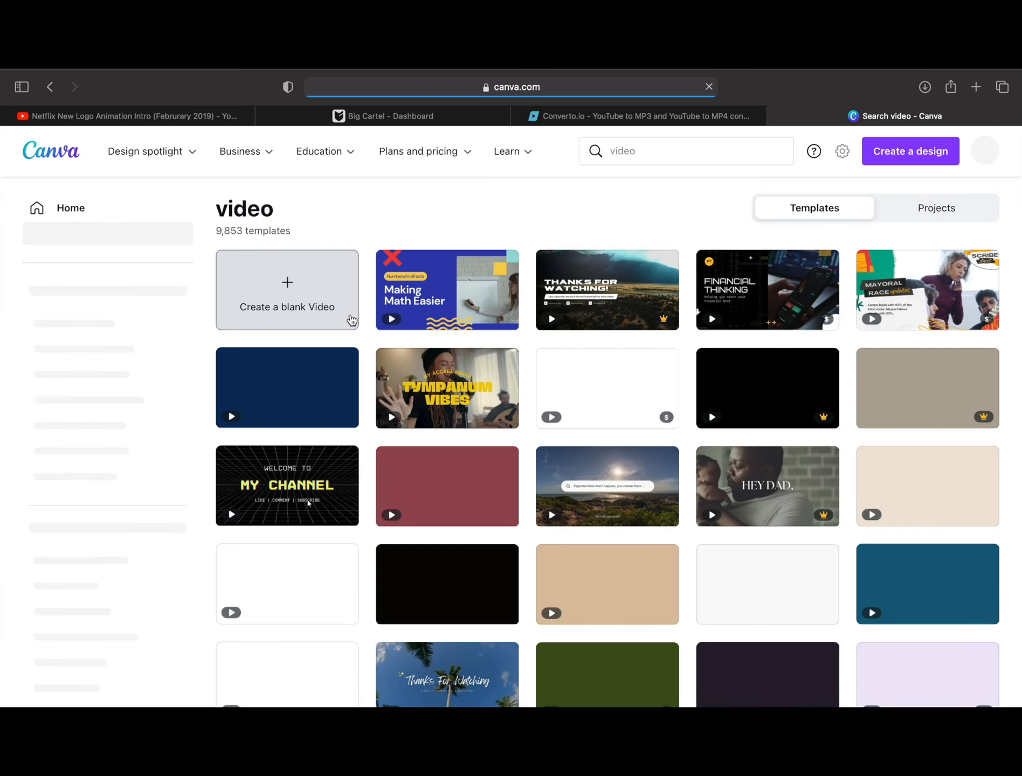
pyautogui.click(291, 286)
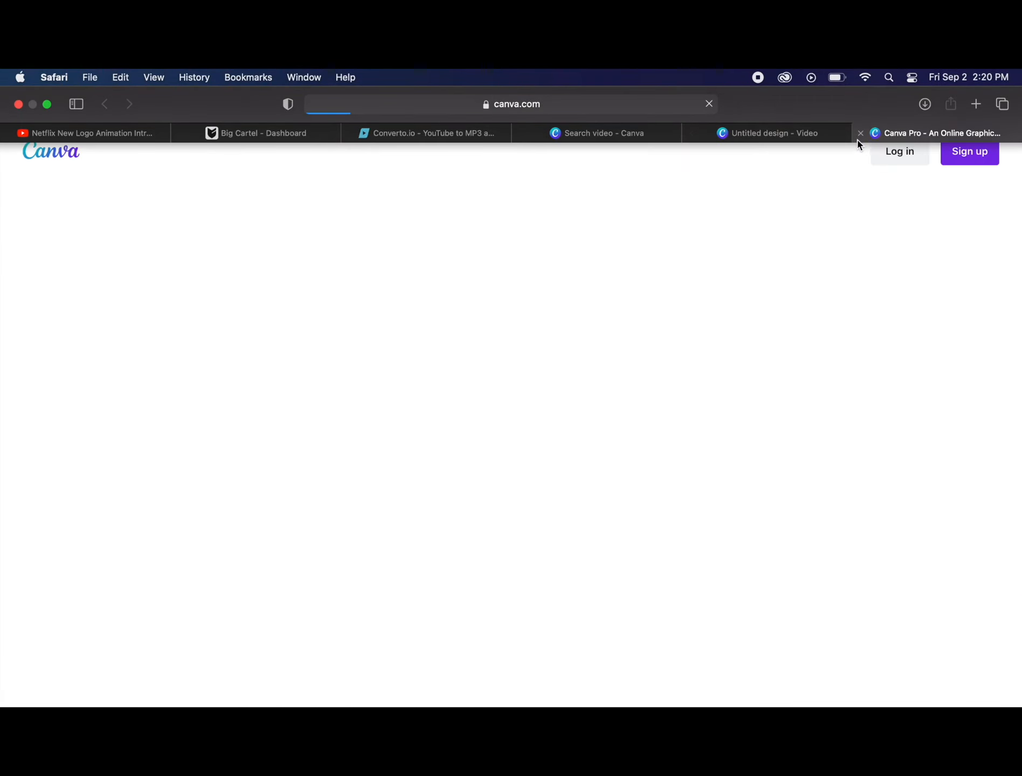
pyautogui.click(860, 133)
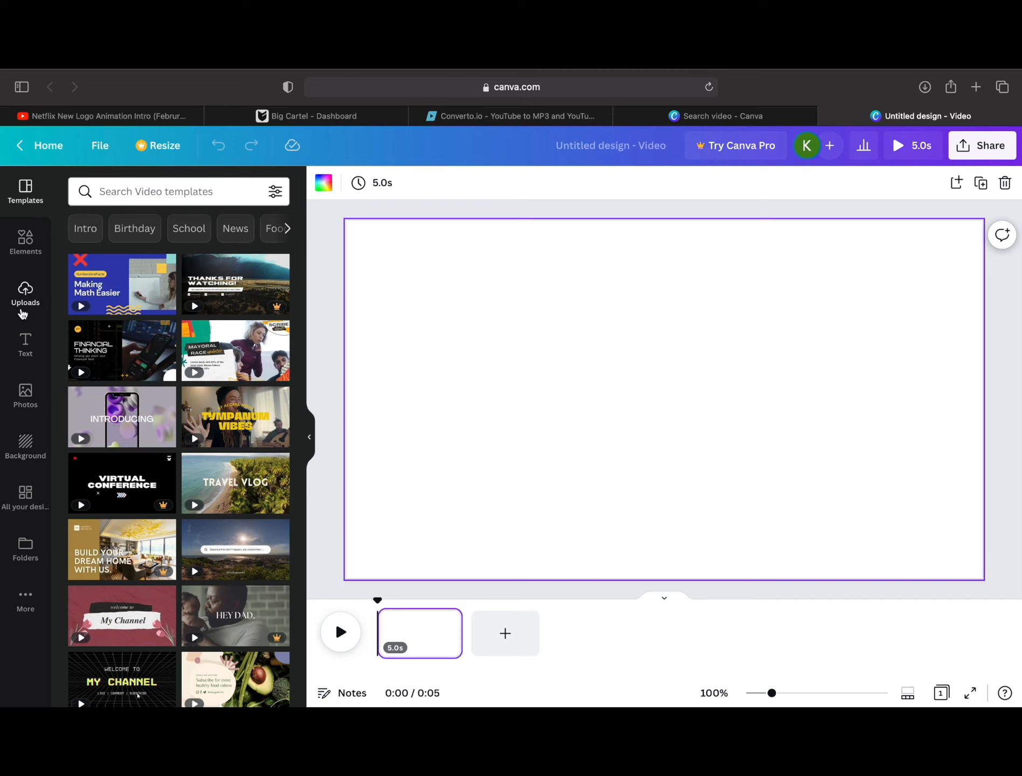
# Step: Add the uploaded 4.0s Netflix intro clip to the page, set it as the background and play a preview
pyautogui.click(24, 312)
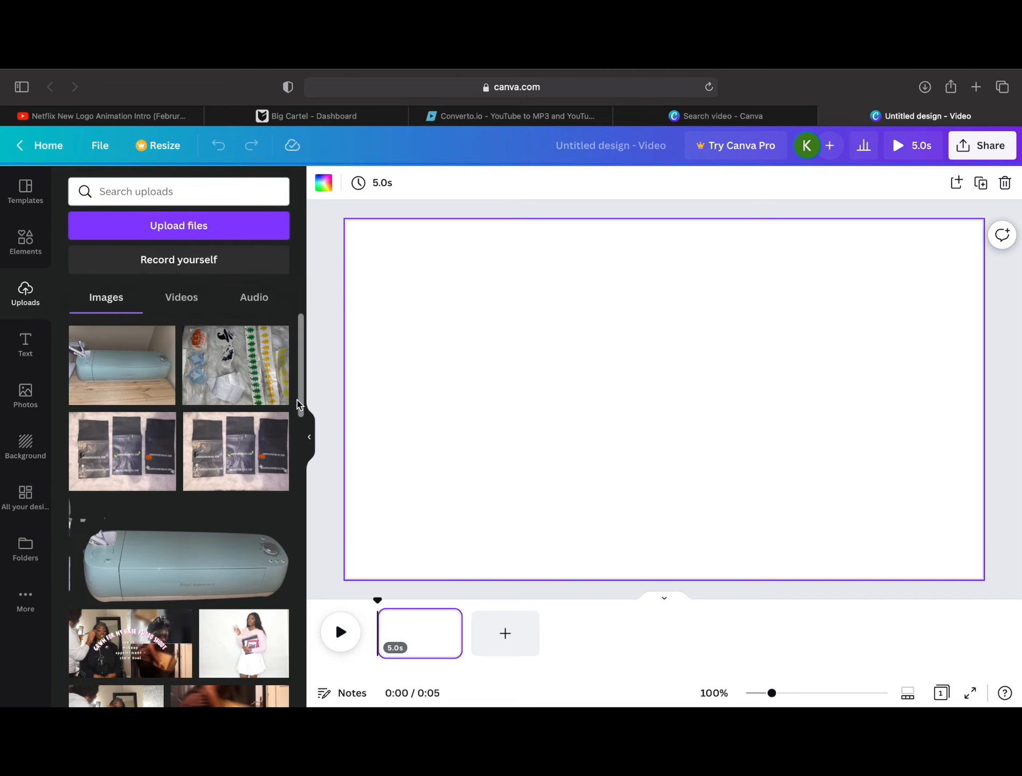
pyautogui.scroll(-5, 301, 405)
pyautogui.click(182, 297)
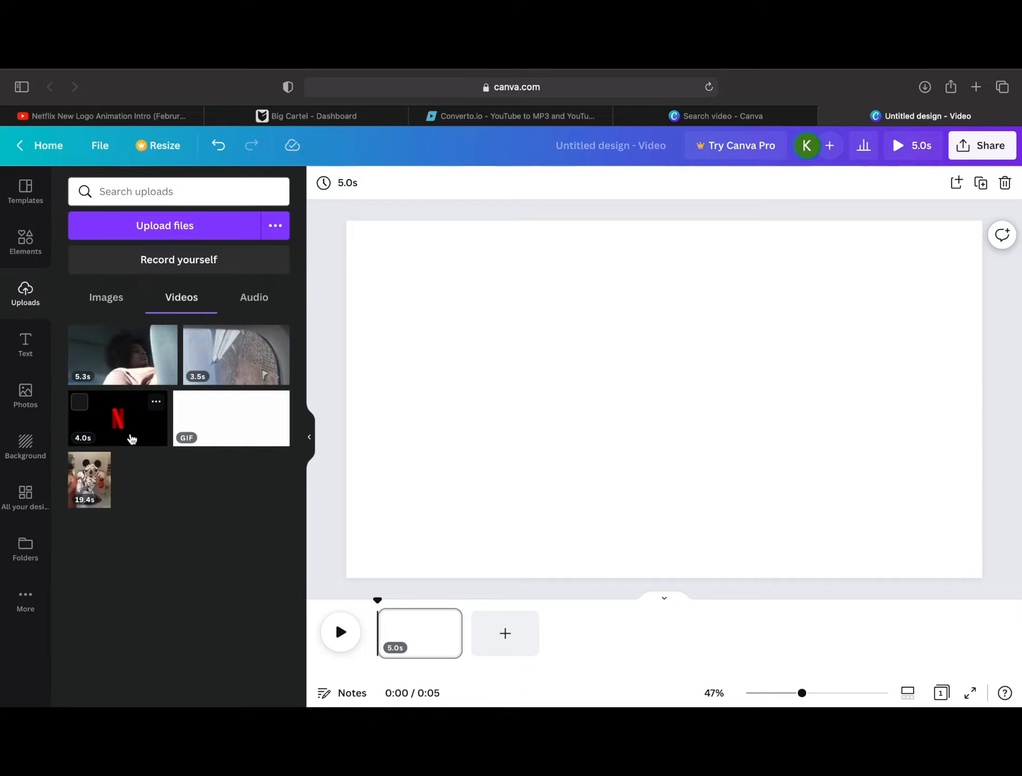
pyautogui.click(132, 439)
pyautogui.click(689, 293)
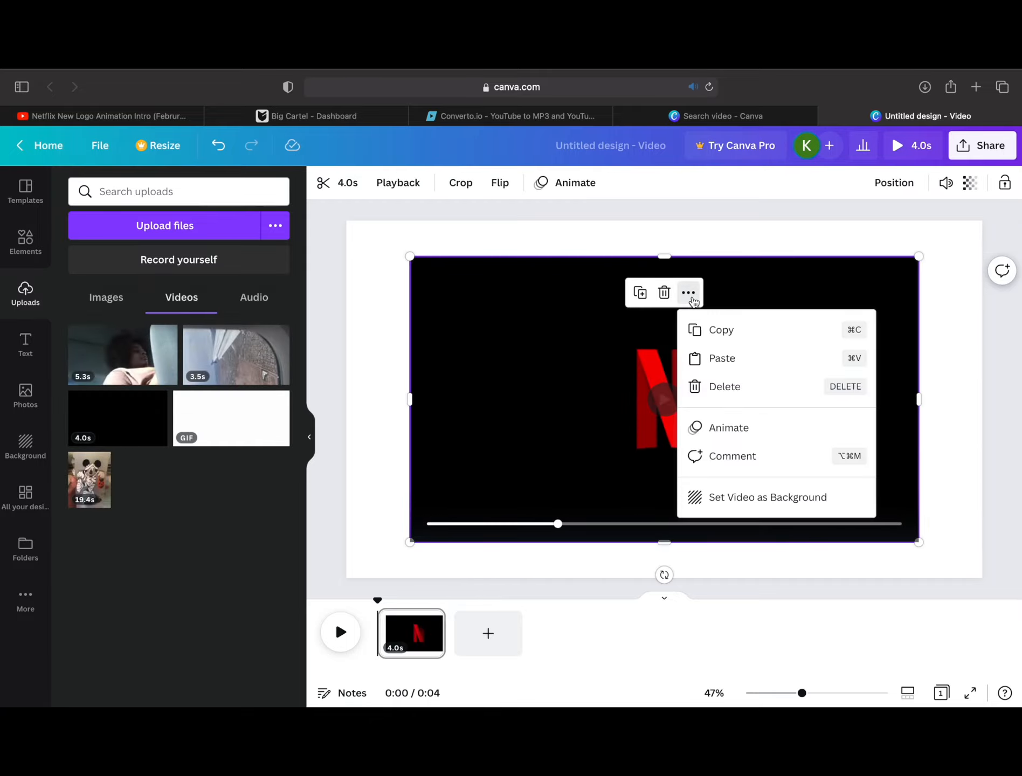
pyautogui.click(749, 503)
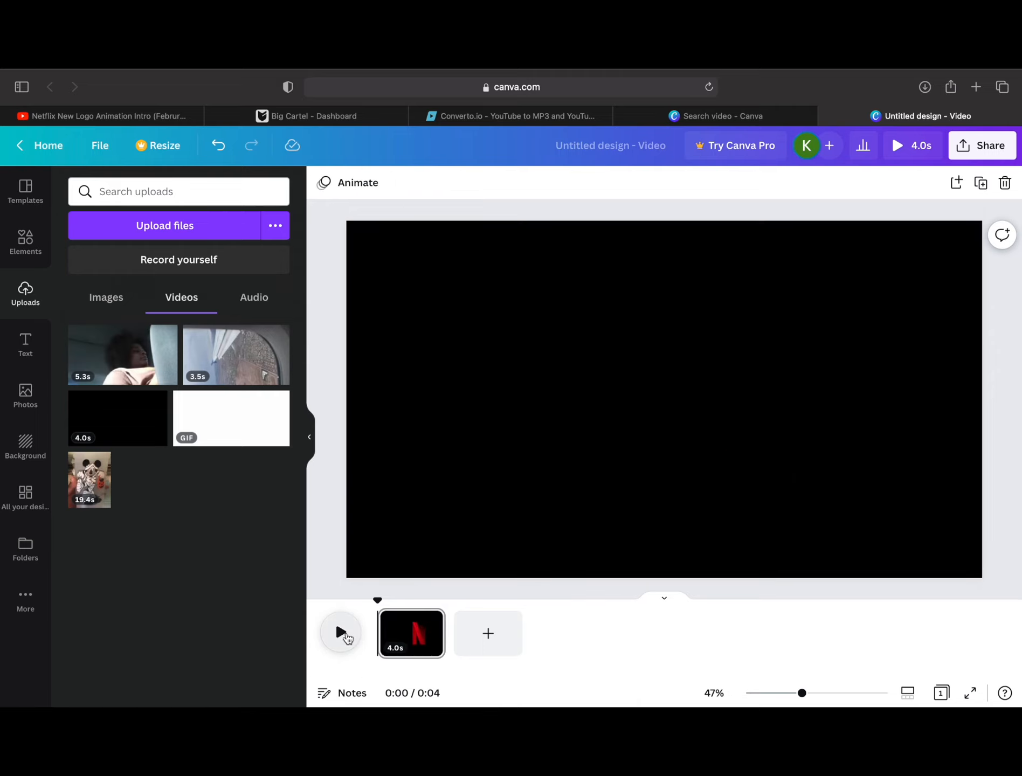
pyautogui.click(345, 636)
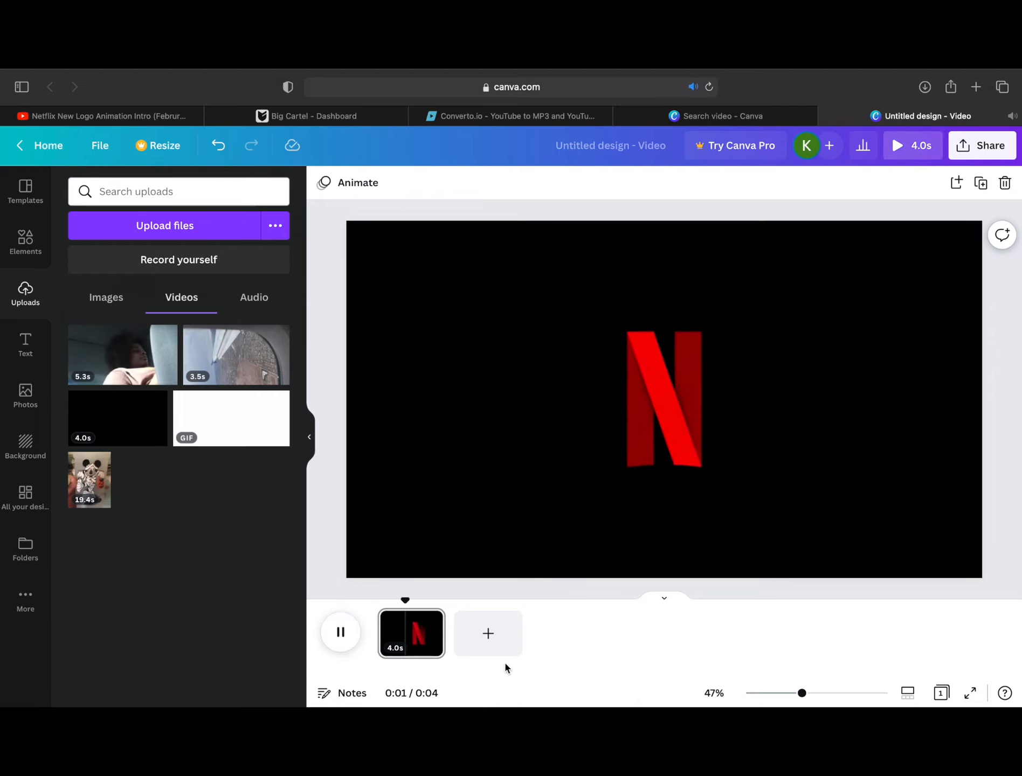
# Step: Add a second page to the video and set its background color to black
pyautogui.click(485, 636)
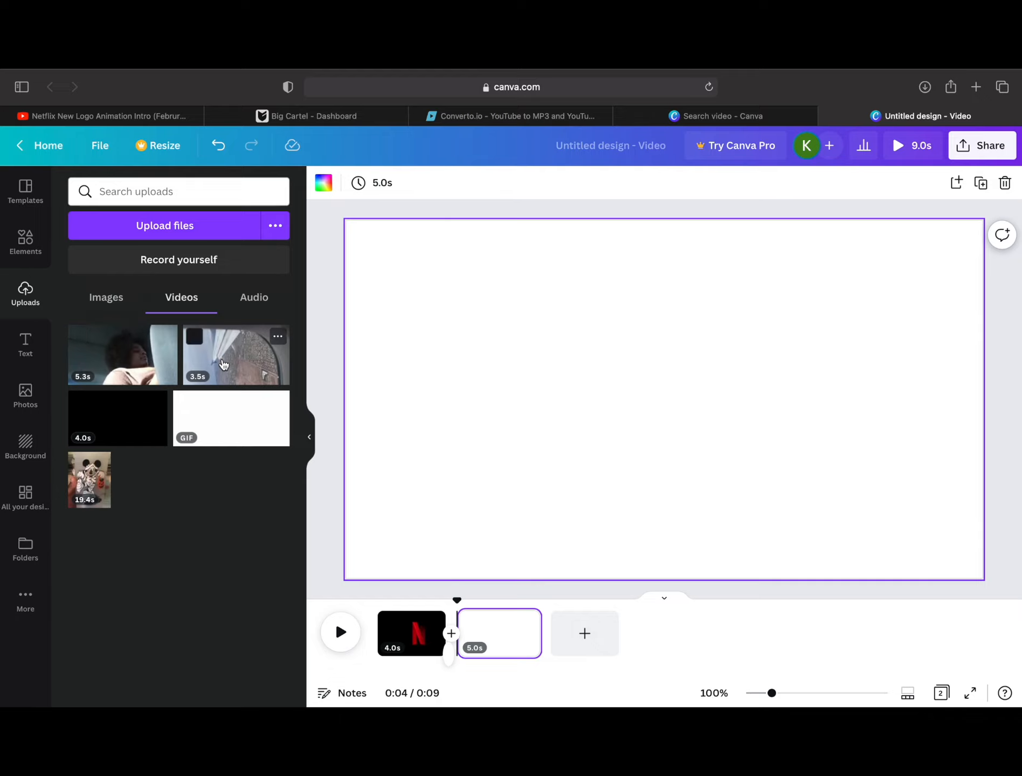
pyautogui.click(329, 183)
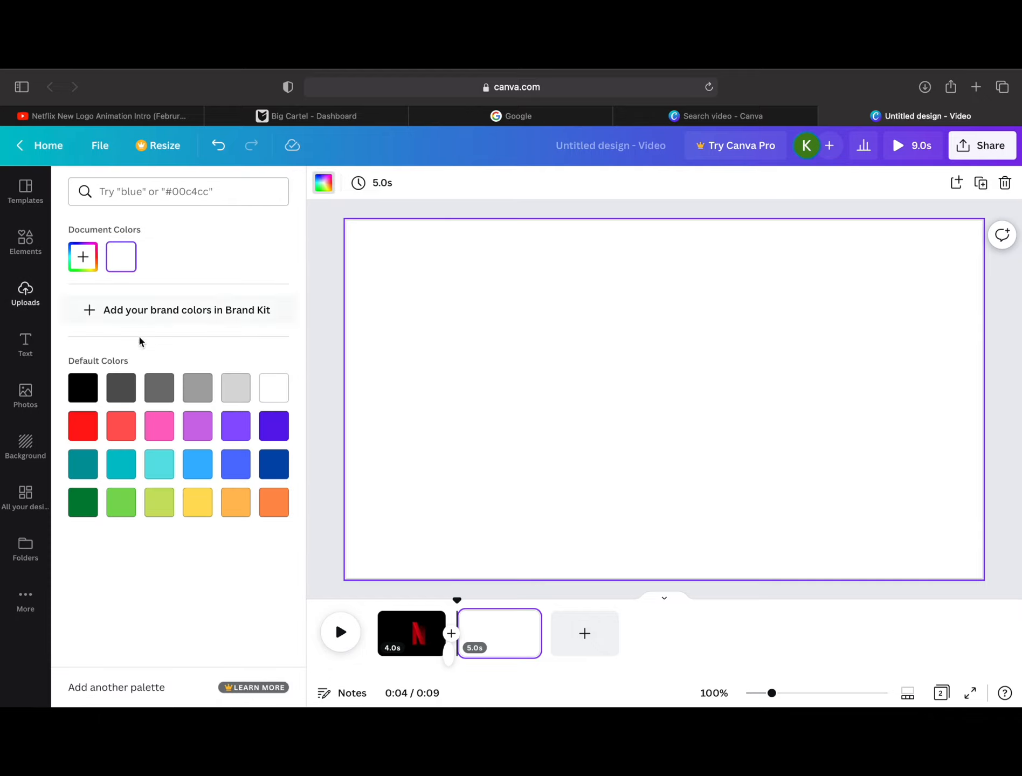
pyautogui.click(89, 384)
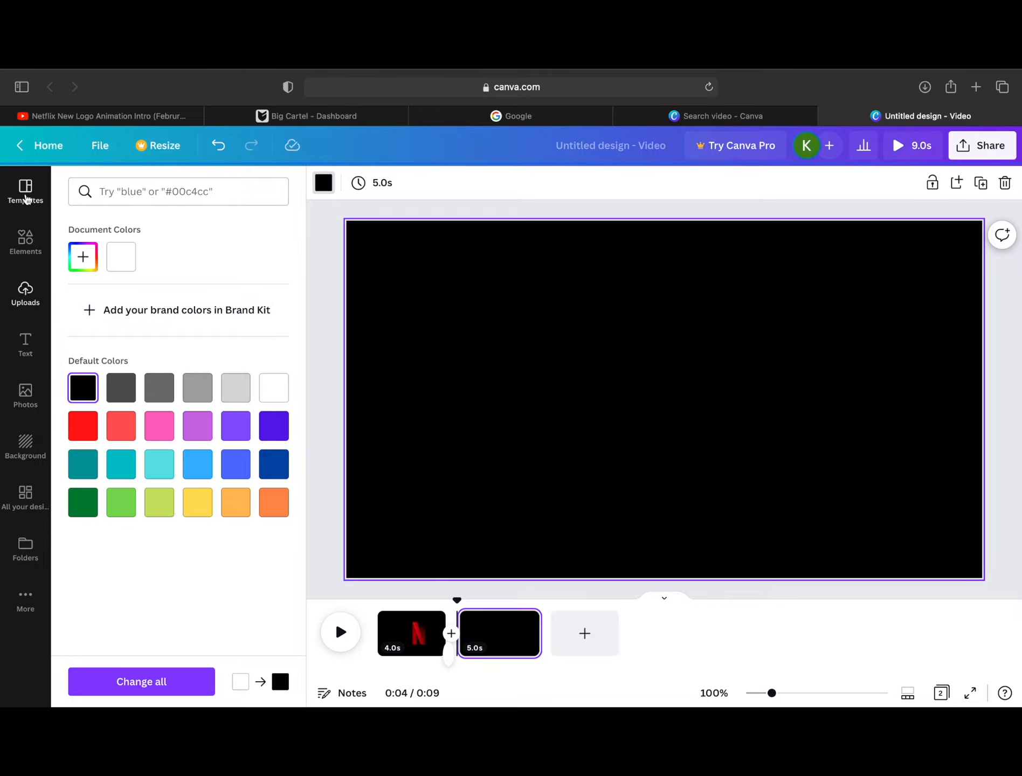
# Step: Search the elements for netflix, add the red NETFLIX wordmark and shrink it into the page's top-left corner
pyautogui.click(25, 195)
pyautogui.click(13, 241)
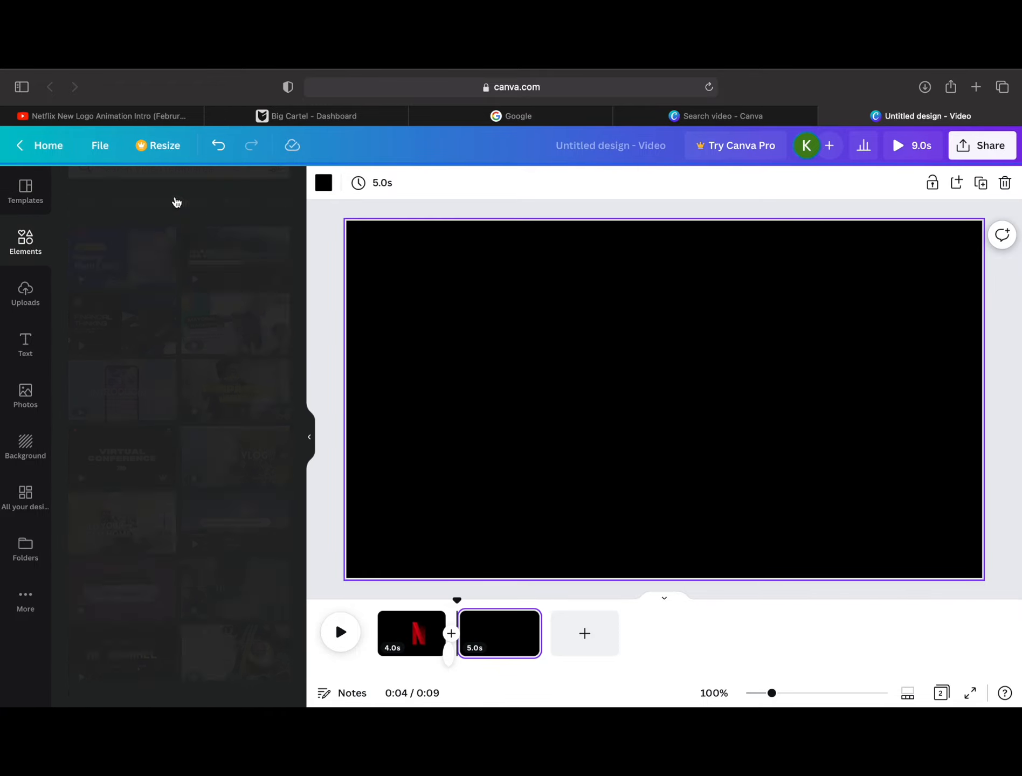
pyautogui.click(173, 189)
pyautogui.write('netflix')
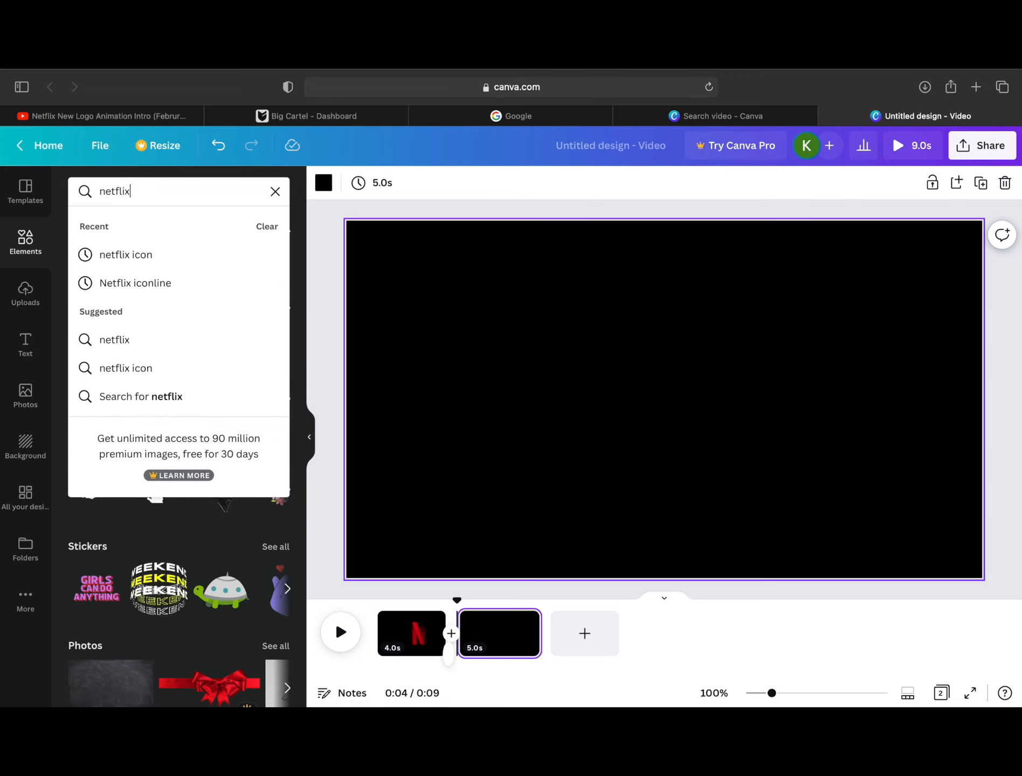
pyautogui.press('Return')
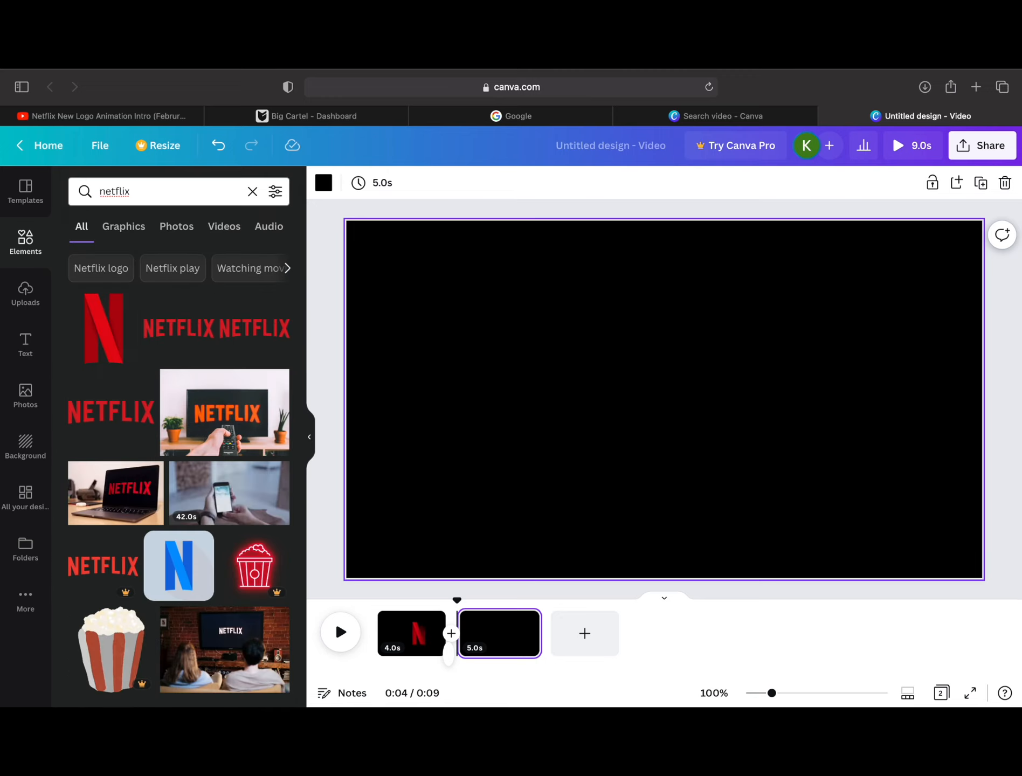
pyautogui.click(181, 329)
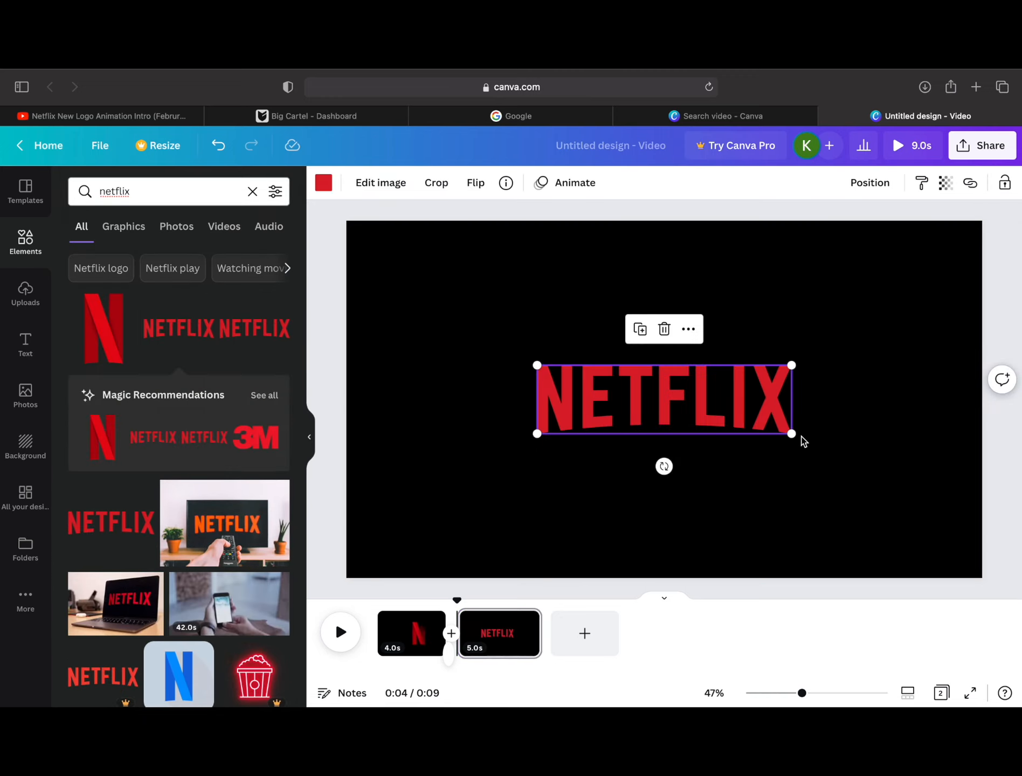
pyautogui.moveTo(790, 437); pyautogui.dragTo(412, 286)
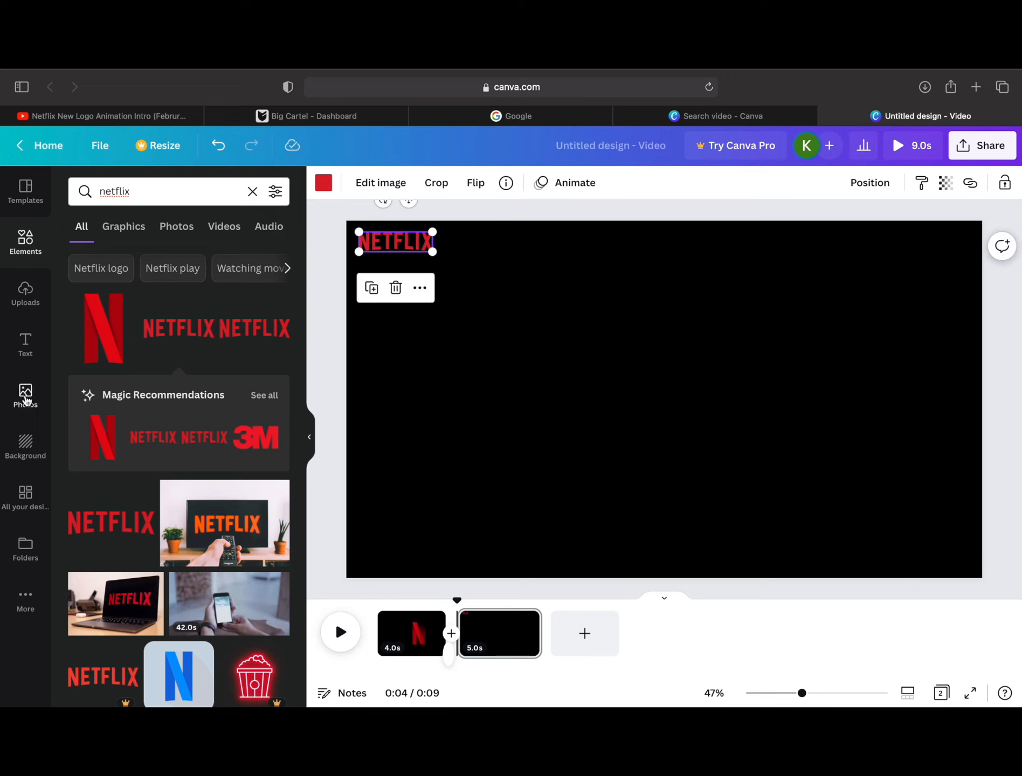
# Step: Insert the uploaded neon-lit car photo and the VEGAS sign photo onto the black page
pyautogui.click(25, 397)
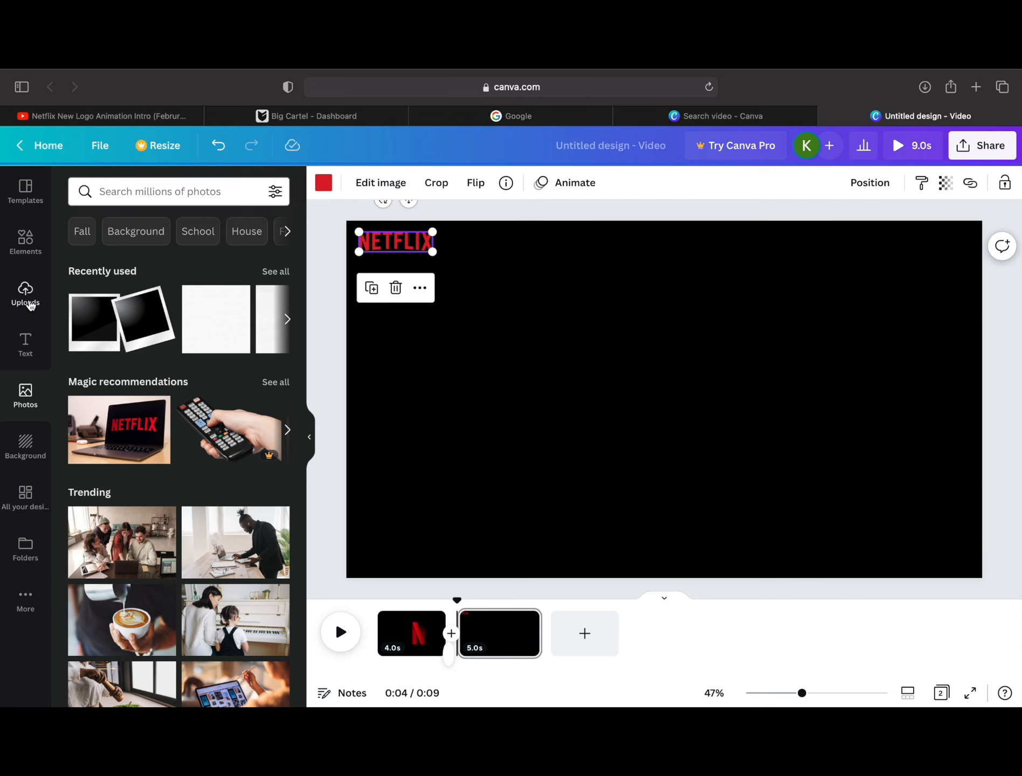
pyautogui.click(28, 303)
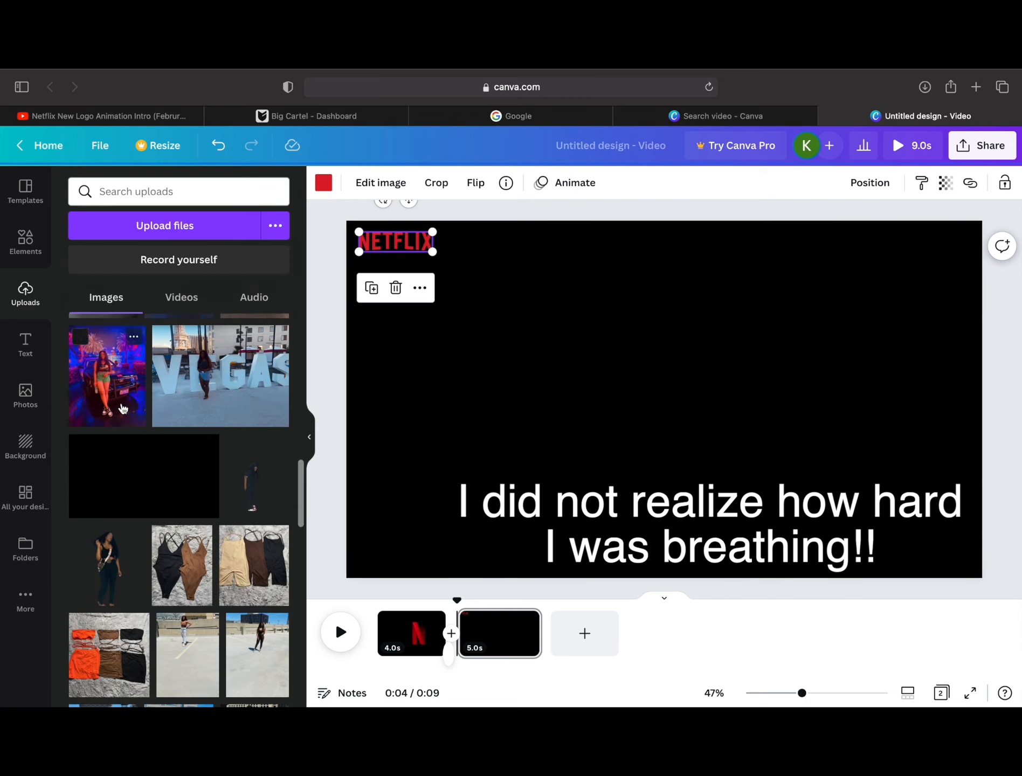
pyautogui.click(123, 408)
pyautogui.moveTo(226, 401); pyautogui.dragTo(626, 394)
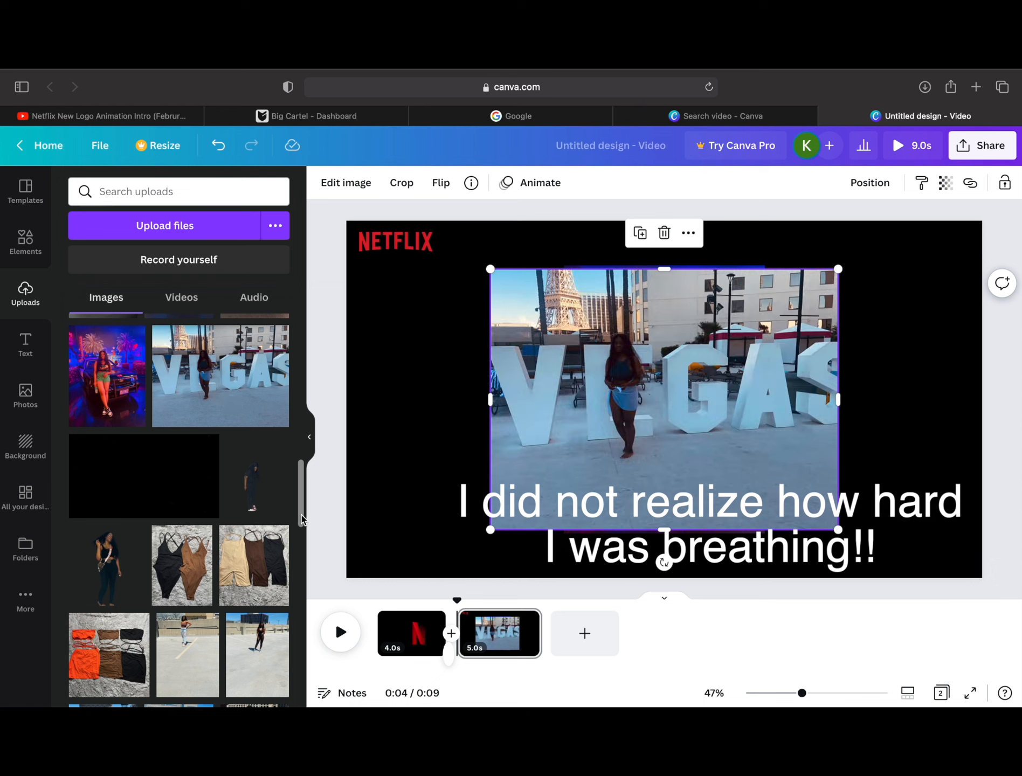
# Step: Insert the uploaded fountain group photo at the page's right side and move the VEGAS photo to the lower left
pyautogui.moveTo(302, 519); pyautogui.dragTo(305, 482)
pyautogui.scroll(3, 305, 476)
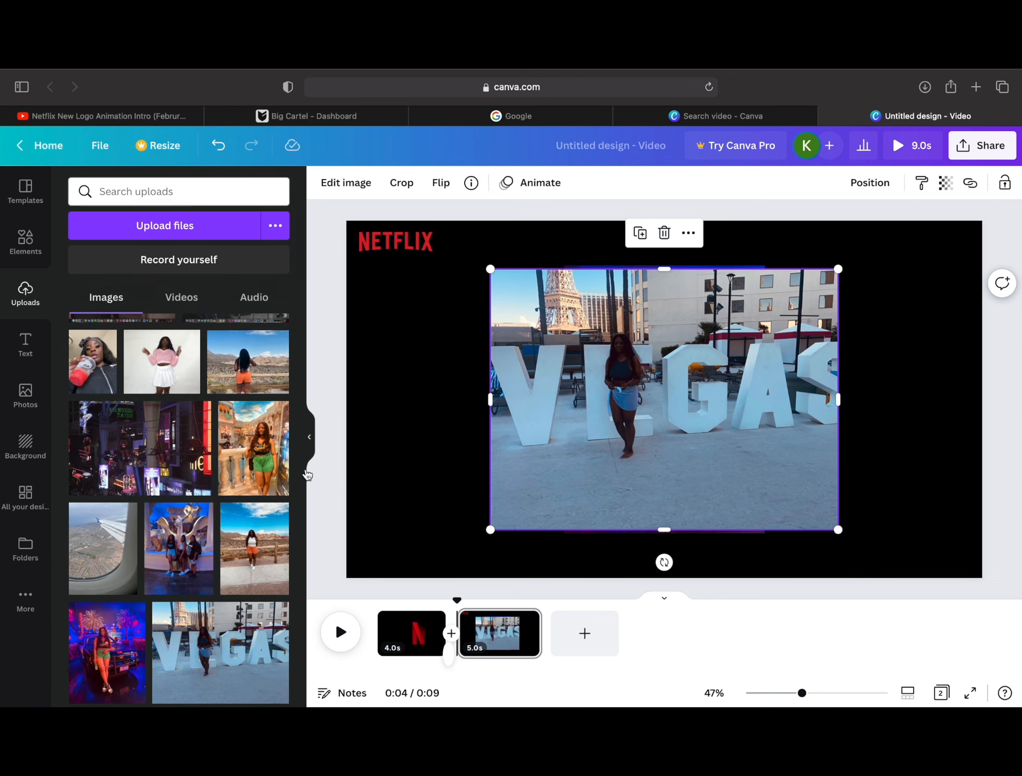
pyautogui.click(180, 550)
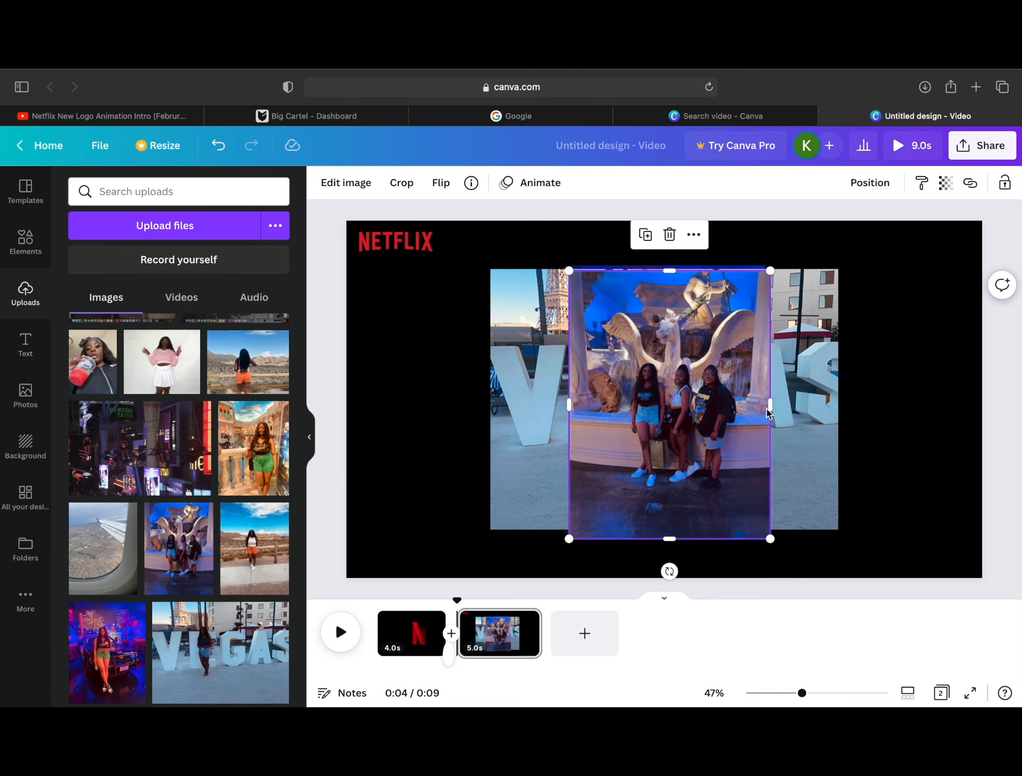
pyautogui.moveTo(692, 424); pyautogui.dragTo(895, 428)
pyautogui.moveTo(728, 402); pyautogui.dragTo(548, 455)
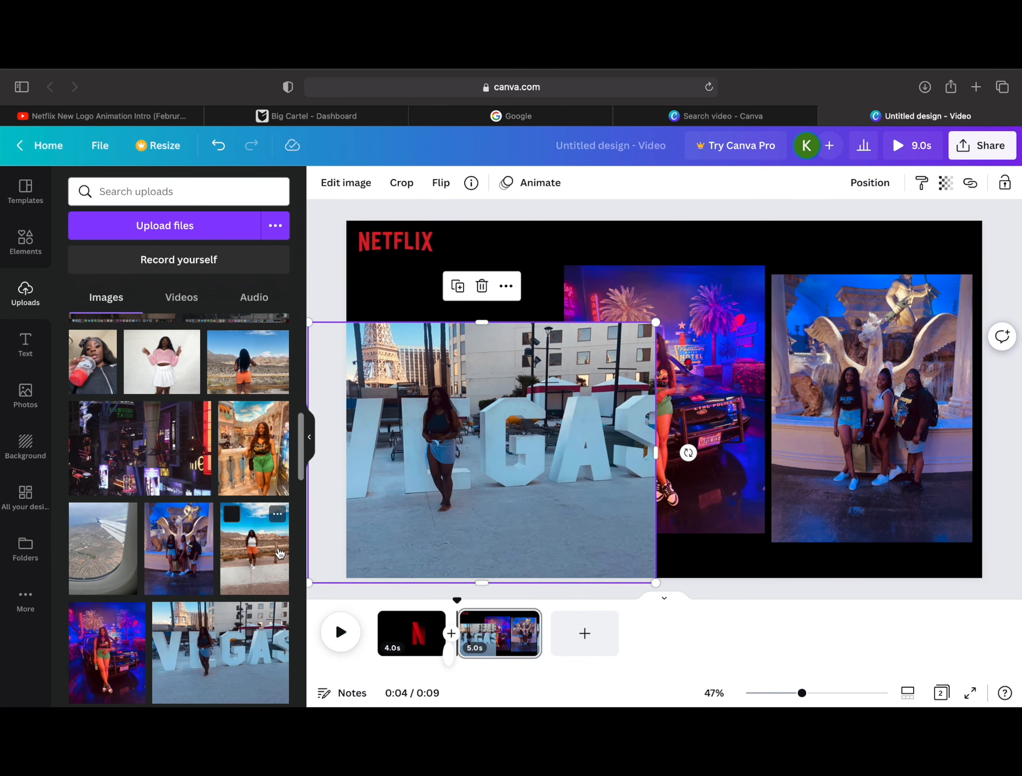
# Step: Insert the uploaded night street photo and the desert photo, moving the desert photo to the page's right edge
pyautogui.click(146, 447)
pyautogui.click(248, 362)
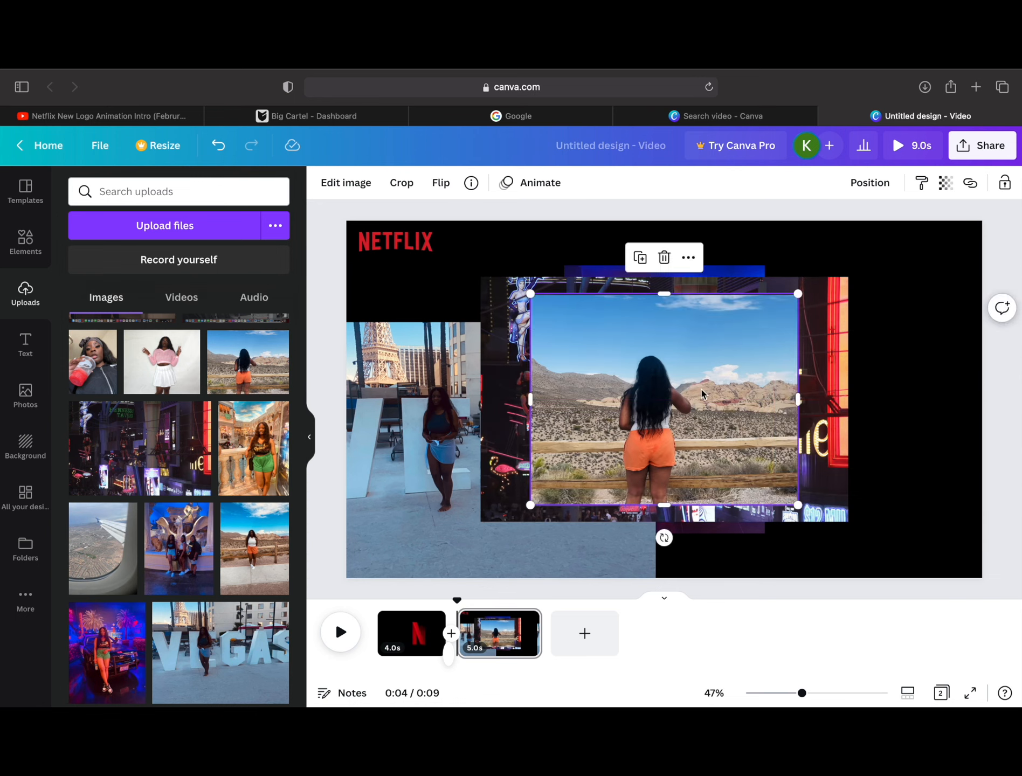
pyautogui.moveTo(703, 398); pyautogui.dragTo(905, 398)
# Step: Shrink and crop the VEGAS photo into a small tile below the NETFLIX wordmark, moving the night street photo aside
pyautogui.click(418, 458)
pyautogui.moveTo(656, 583); pyautogui.dragTo(484, 455)
pyautogui.moveTo(397, 429); pyautogui.dragTo(459, 453)
pyautogui.moveTo(598, 399); pyautogui.dragTo(725, 383)
pyautogui.click(475, 410)
pyautogui.click(484, 315)
pyautogui.click(400, 431)
pyautogui.moveTo(370, 412); pyautogui.dragTo(394, 413)
pyautogui.moveTo(545, 412); pyautogui.dragTo(431, 390)
pyautogui.moveTo(423, 450); pyautogui.dragTo(422, 426)
# Step: Crop the neon-lit car photo to the VEGAS tile's size and place it beside that tile in the same row
pyautogui.moveTo(586, 421); pyautogui.dragTo(518, 421)
pyautogui.moveTo(595, 534); pyautogui.dragTo(596, 428)
pyautogui.moveTo(596, 265); pyautogui.dragTo(595, 316)
pyautogui.moveTo(696, 373); pyautogui.dragTo(604, 372)
pyautogui.moveTo(555, 372); pyautogui.dragTo(480, 498)
pyautogui.moveTo(424, 491); pyautogui.dragTo(558, 365)
# Step: Crop the night street photo into a matching tile and place it third in the photo row
pyautogui.moveTo(675, 379); pyautogui.dragTo(432, 551)
pyautogui.moveTo(365, 554); pyautogui.dragTo(567, 555)
pyautogui.moveTo(659, 522); pyautogui.dragTo(457, 522)
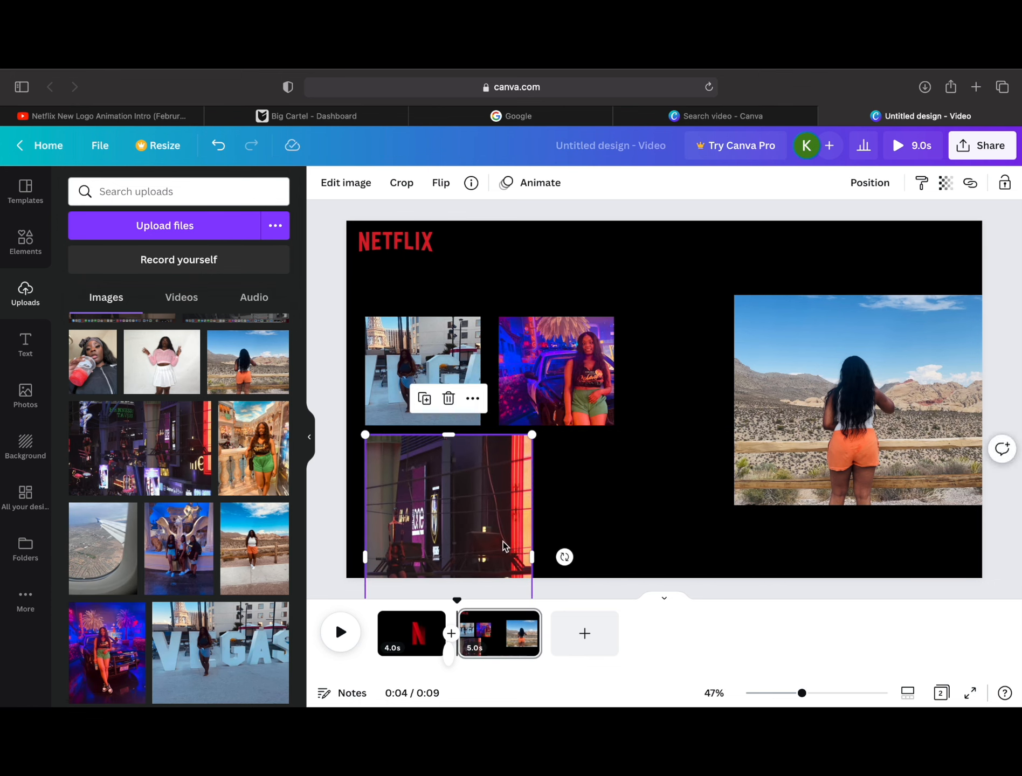
pyautogui.moveTo(532, 556); pyautogui.dragTo(480, 555)
pyautogui.moveTo(426, 518); pyautogui.dragTo(679, 403)
pyautogui.moveTo(676, 562); pyautogui.dragTo(675, 429)
pyautogui.moveTo(662, 347); pyautogui.dragTo(675, 346)
# Step: Crop the desert photo's sides, top and bottom to bring it close to the other tiles' height
pyautogui.moveTo(843, 402); pyautogui.dragTo(520, 468)
pyautogui.moveTo(677, 467); pyautogui.dragTo(608, 467)
pyautogui.moveTo(411, 467); pyautogui.dragTo(447, 468)
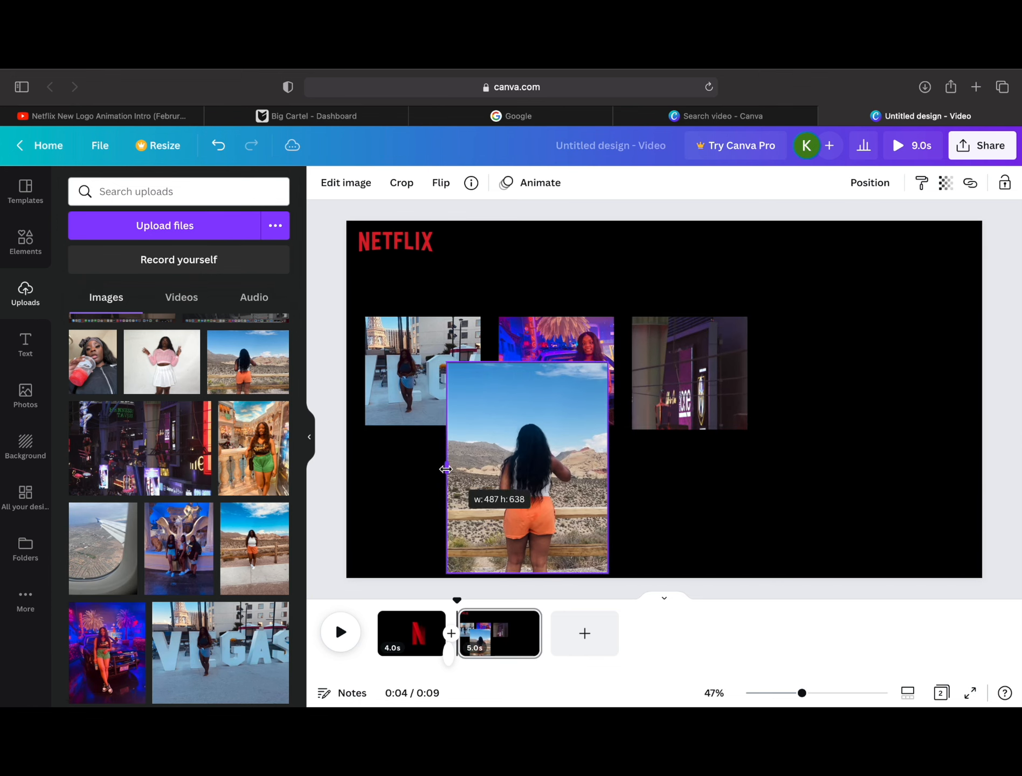
pyautogui.moveTo(514, 464); pyautogui.dragTo(832, 402)
pyautogui.moveTo(845, 300); pyautogui.dragTo(844, 317)
pyautogui.moveTo(845, 509); pyautogui.dragTo(845, 493)
pyautogui.moveTo(845, 316); pyautogui.dragTo(847, 351)
pyautogui.moveTo(845, 404); pyautogui.dragTo(845, 369)
pyautogui.moveTo(845, 458); pyautogui.dragTo(848, 431)
# Step: Narrow the desert photo's crop to match the other tiles and place it fourth in the photo row
pyautogui.moveTo(844, 390); pyautogui.dragTo(443, 519)
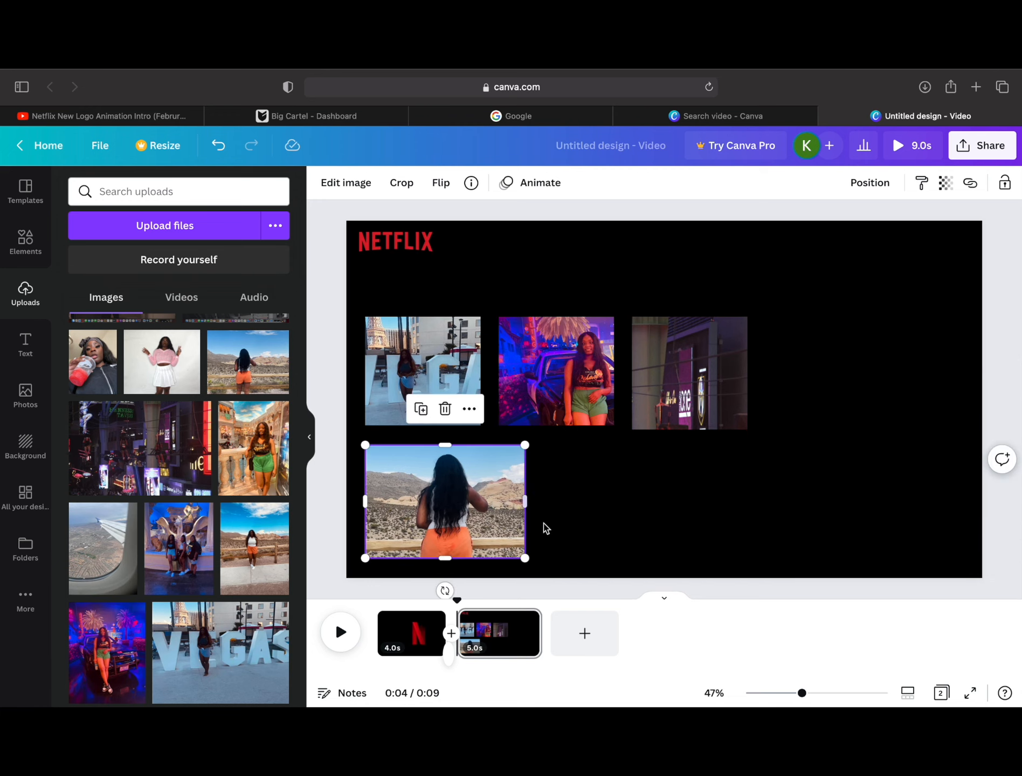
pyautogui.moveTo(366, 502); pyautogui.dragTo(382, 502)
pyautogui.moveTo(525, 501); pyautogui.dragTo(498, 502)
pyautogui.moveTo(434, 515); pyautogui.dragTo(884, 387)
# Step: Shift the night street and neon-lit car tiles to spread the photo row more evenly
pyautogui.moveTo(662, 378); pyautogui.dragTo(694, 378)
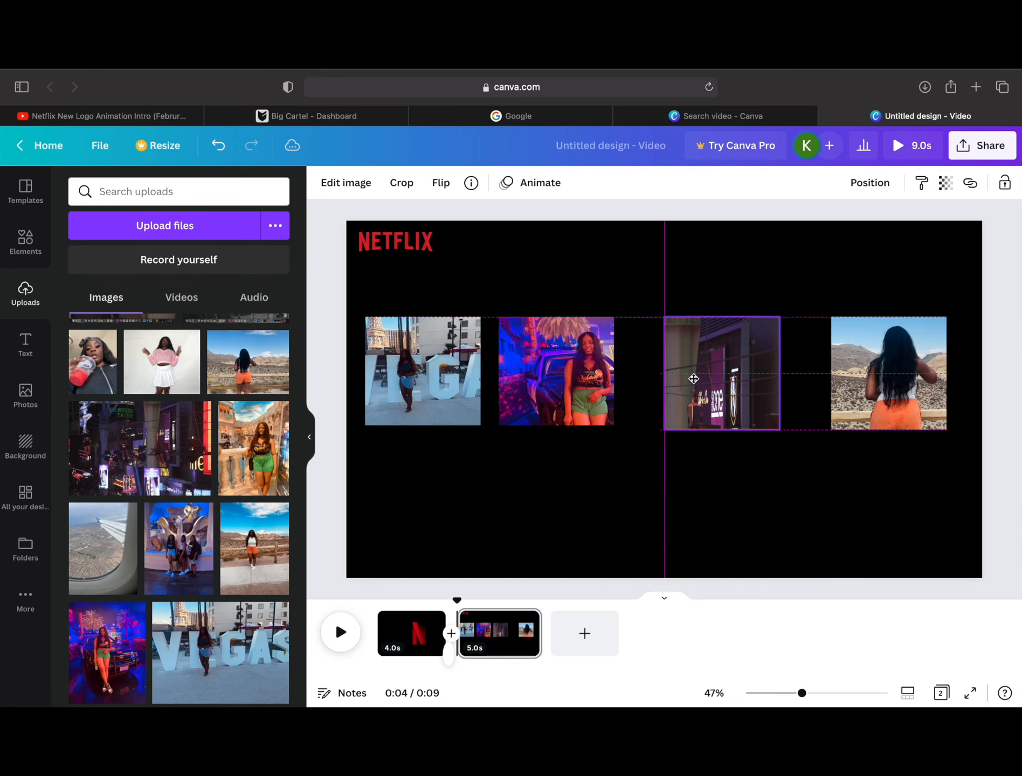
pyautogui.moveTo(552, 382); pyautogui.dragTo(568, 382)
pyautogui.click(513, 506)
# Step: Add a subheading containing the person's first name to the page
pyautogui.click(25, 343)
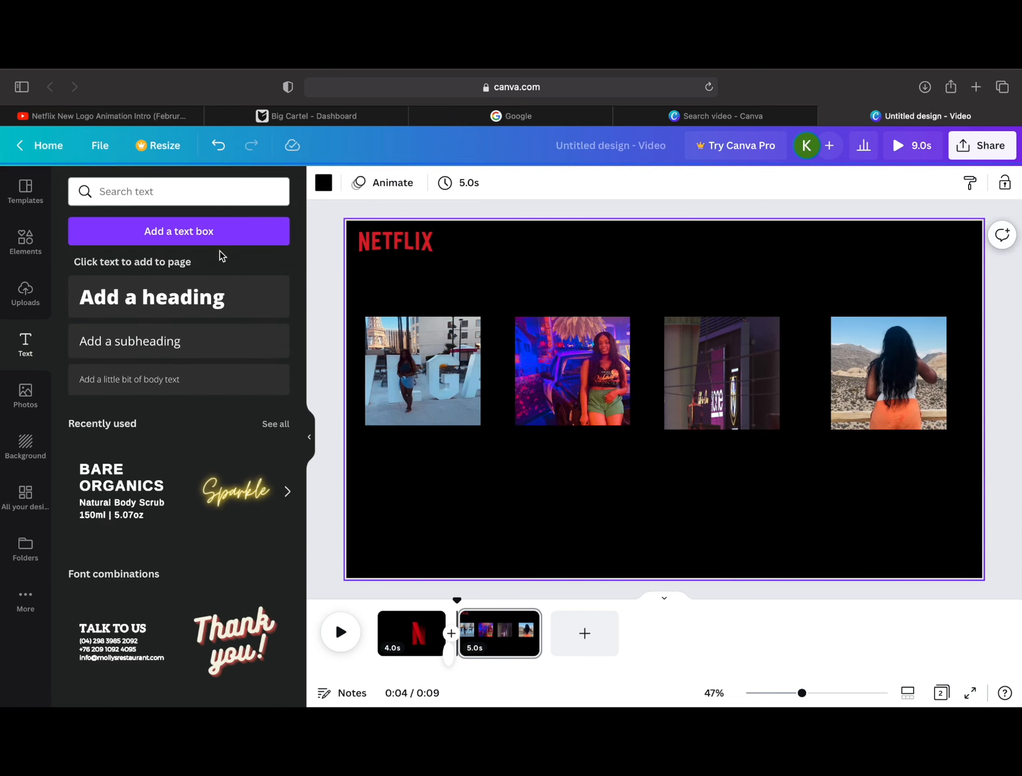
pyautogui.click(197, 353)
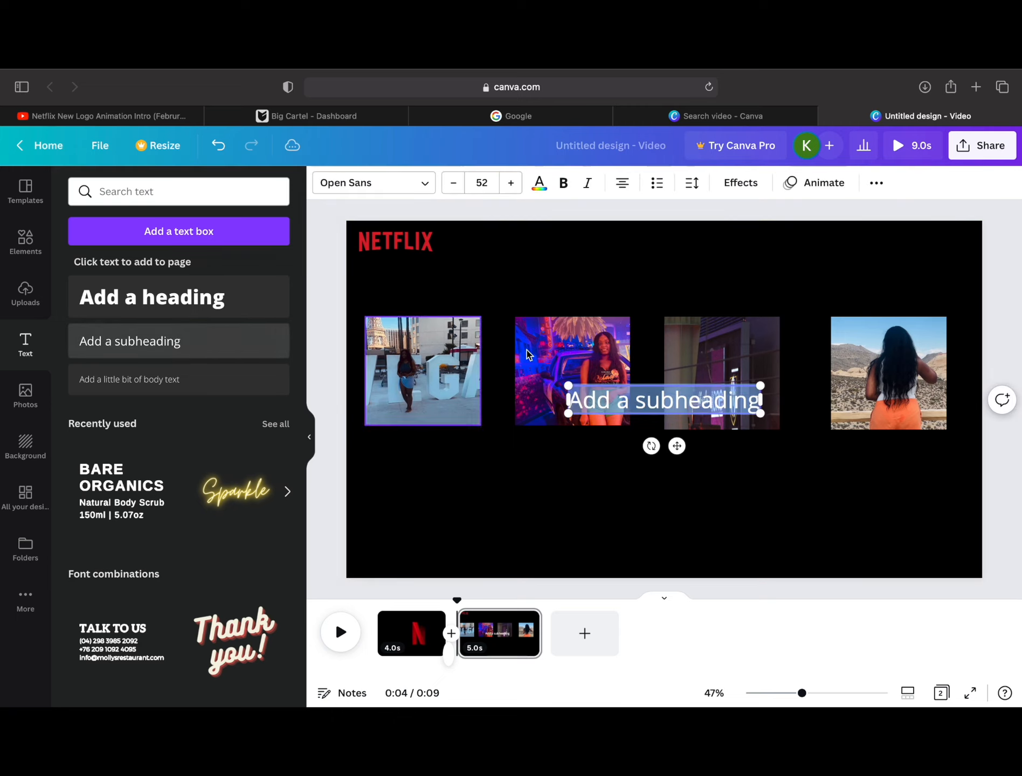
pyautogui.write('Keara')
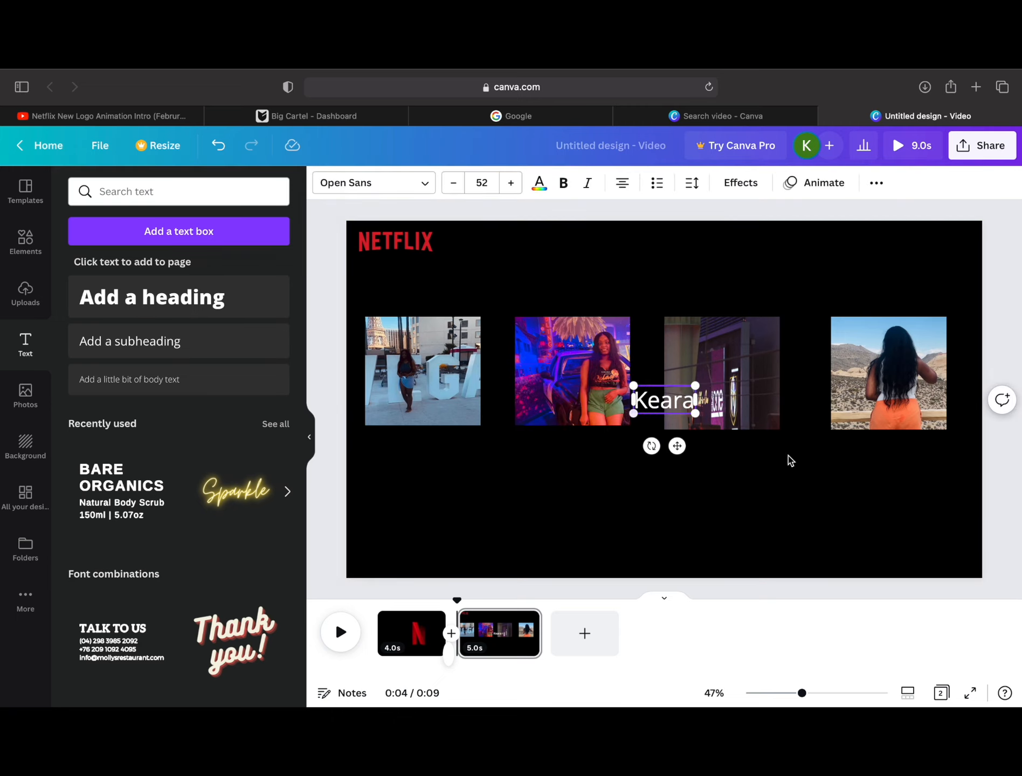
# Step: Try Bright Retro on the first-name caption, then set its font to Open Sans Light
pyautogui.click(345, 184)
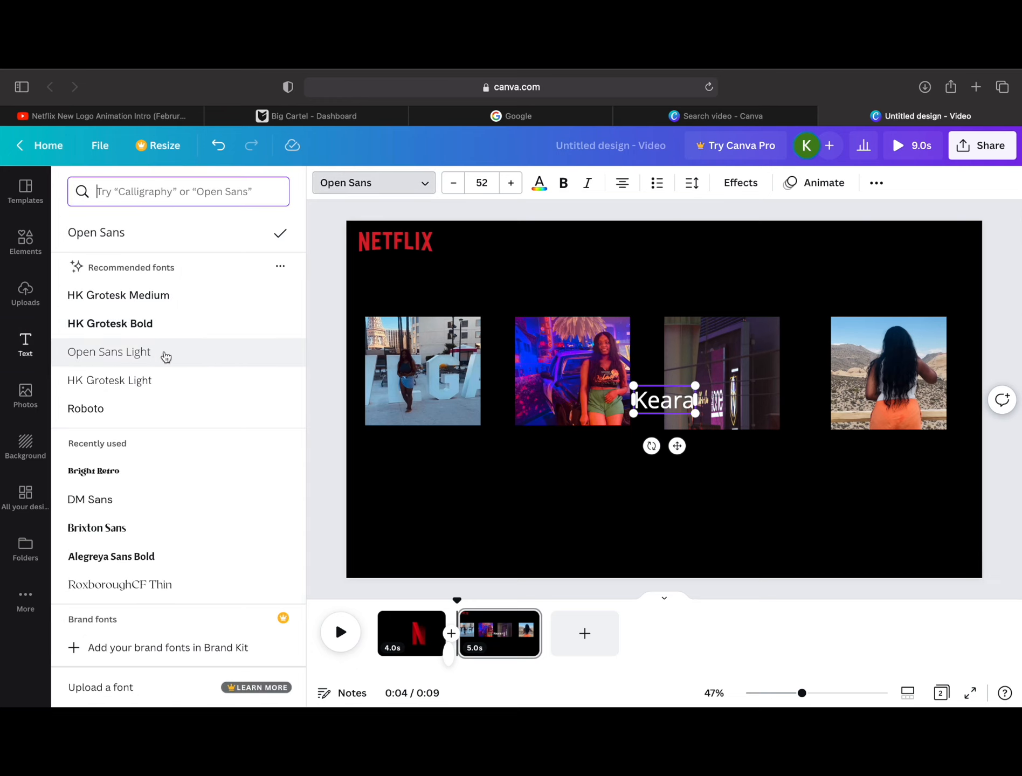
pyautogui.click(165, 355)
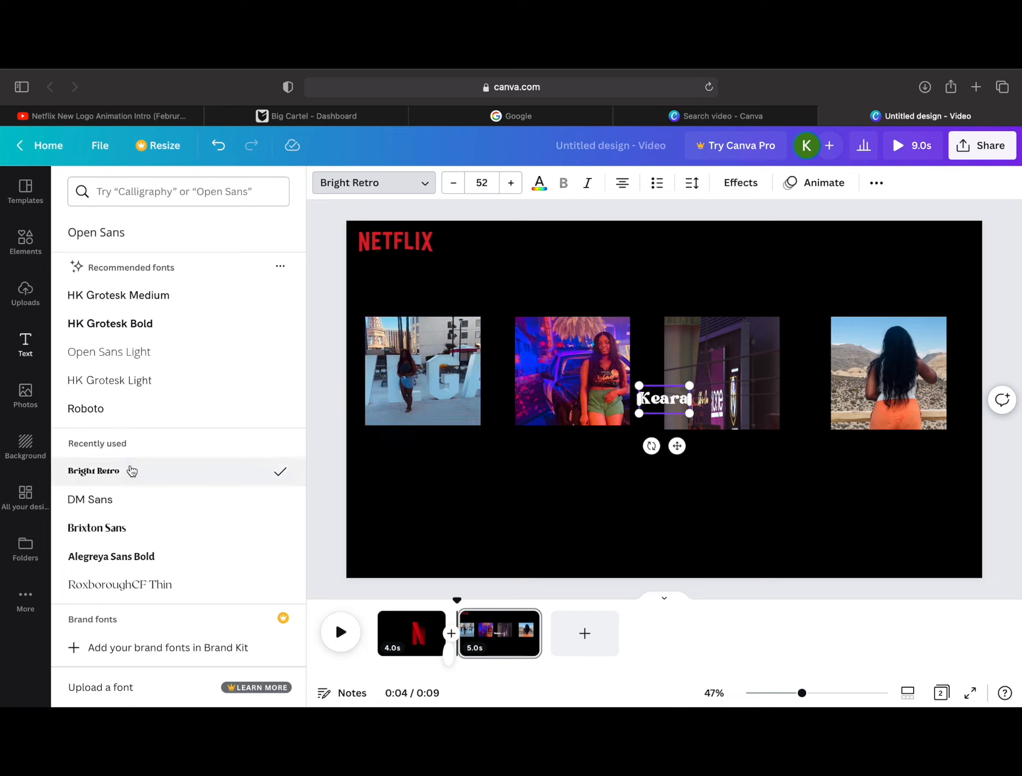
pyautogui.click(120, 360)
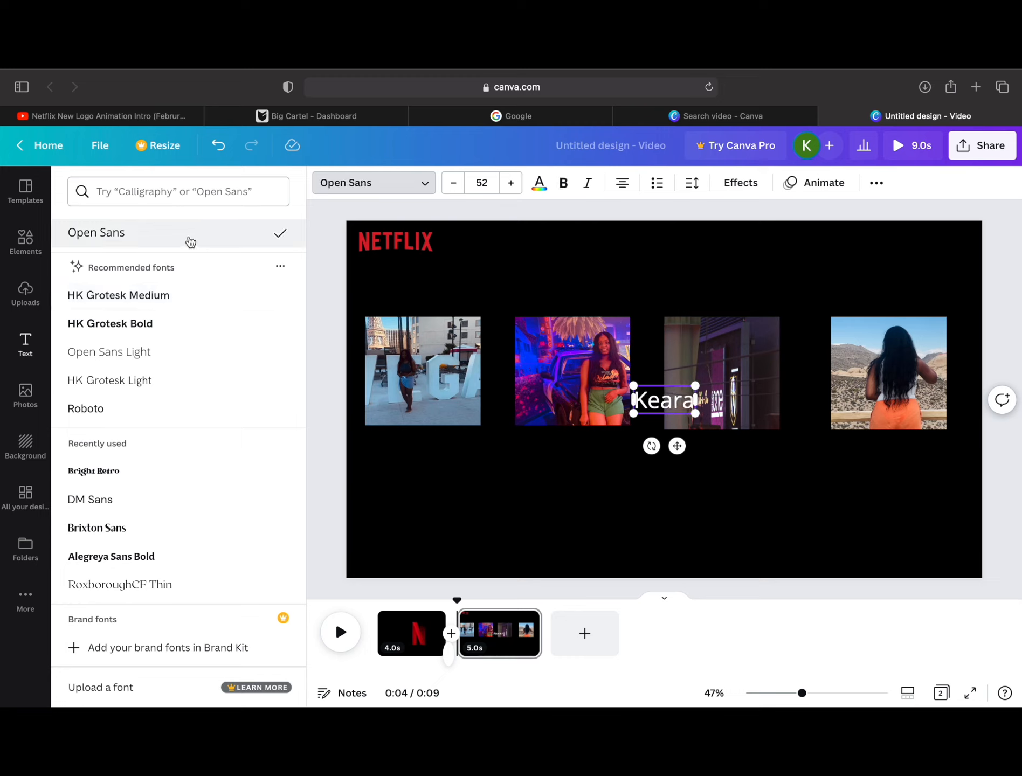
pyautogui.click(169, 359)
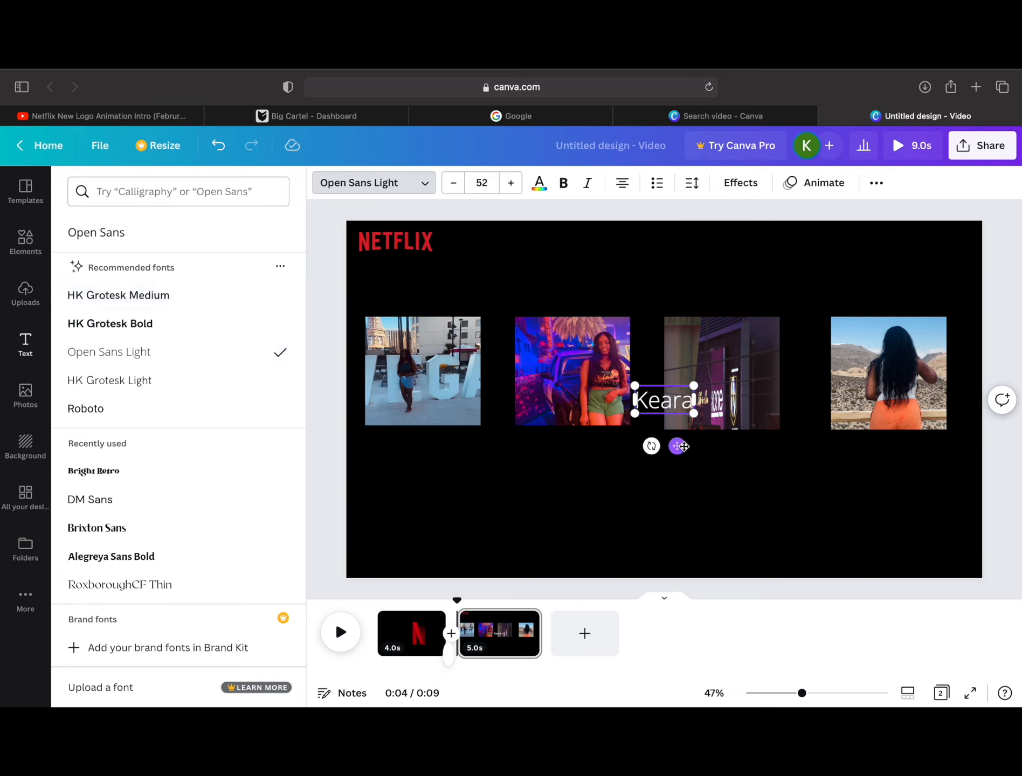
# Step: Place the first-name caption below the VEGAS tile and set its font size to 25
pyautogui.moveTo(680, 446); pyautogui.dragTo(442, 502)
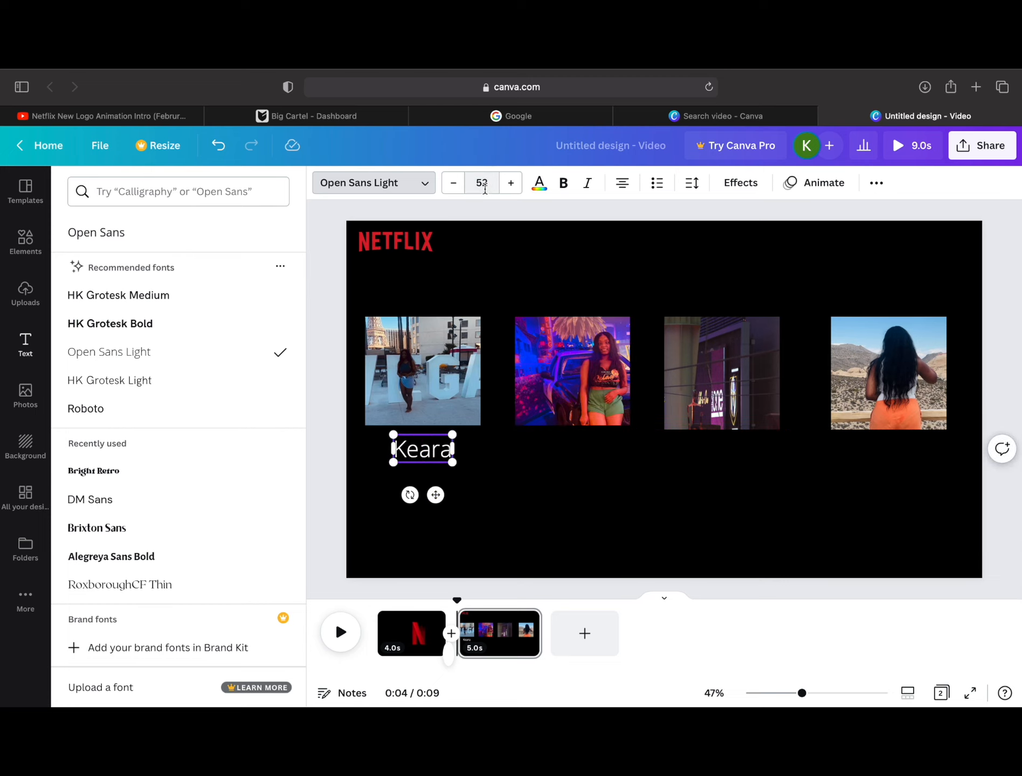
pyautogui.click(484, 186)
pyautogui.write('25')
pyautogui.press('Return')
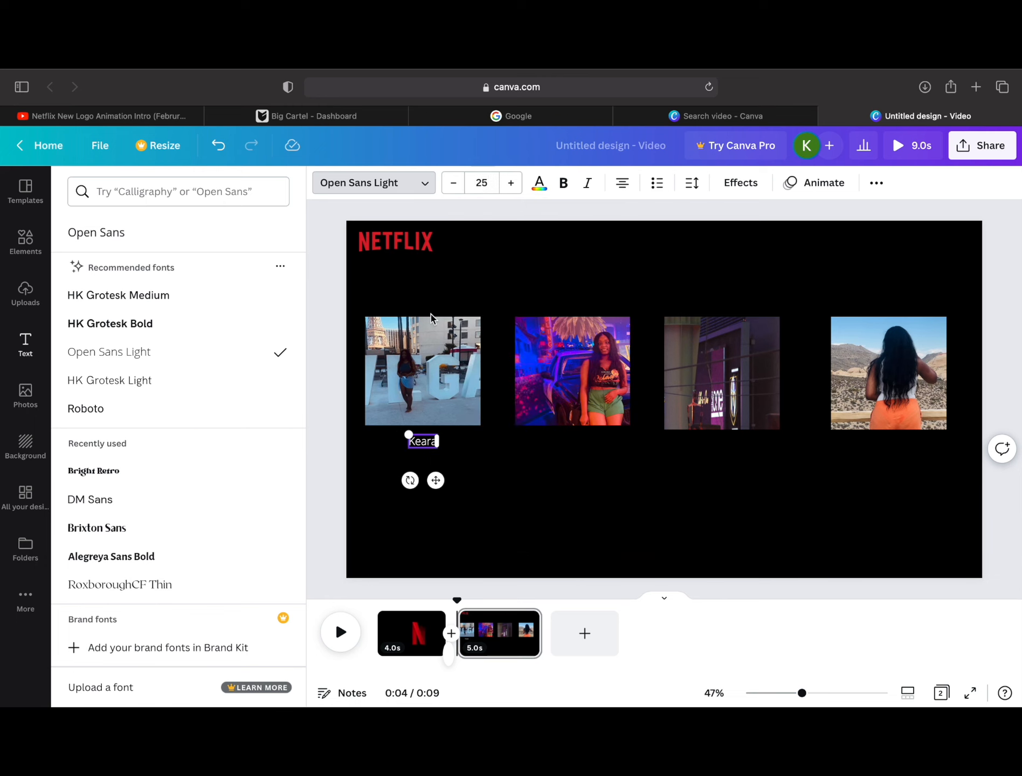
pyautogui.moveTo(441, 483); pyautogui.dragTo(437, 485)
# Step: Add three subheadings and turn one into the second name caption in Open Sans Light, size 25
pyautogui.click(26, 345)
pyautogui.click(350, 533)
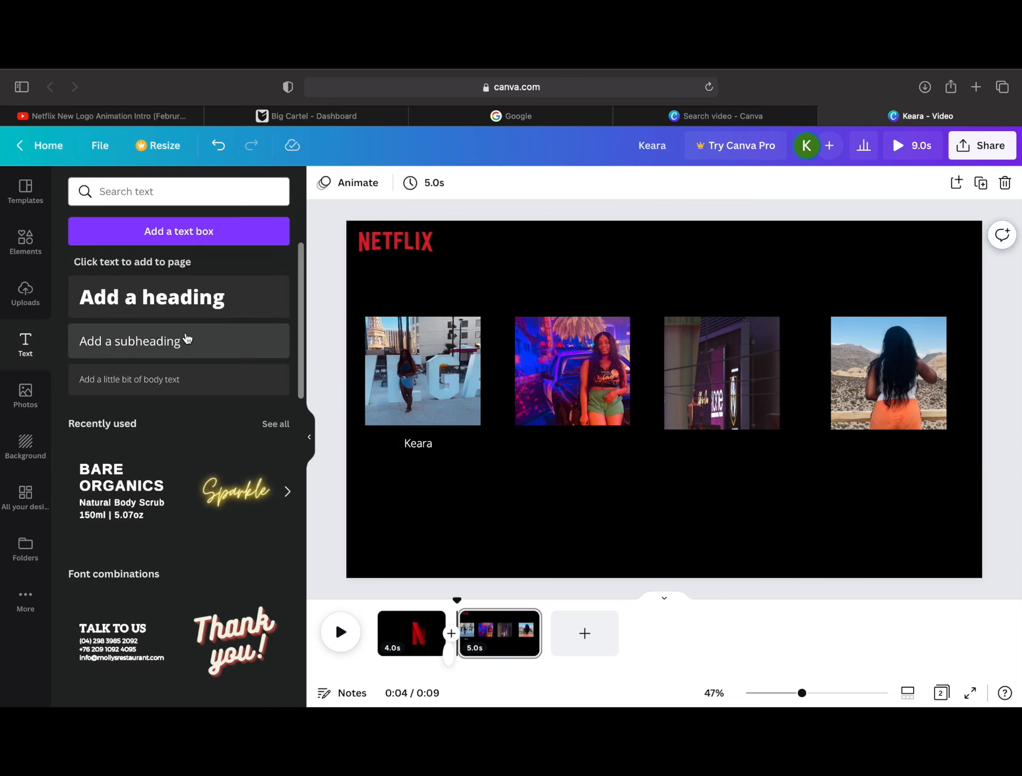
pyautogui.click(188, 341)
pyautogui.click(188, 340)
pyautogui.click(189, 341)
pyautogui.press('BackSpace')
pyautogui.write('Monaes')
pyautogui.click(481, 184)
pyautogui.write('25')
pyautogui.press('Return')
pyautogui.click(373, 183)
pyautogui.click(138, 261)
pyautogui.click(688, 453)
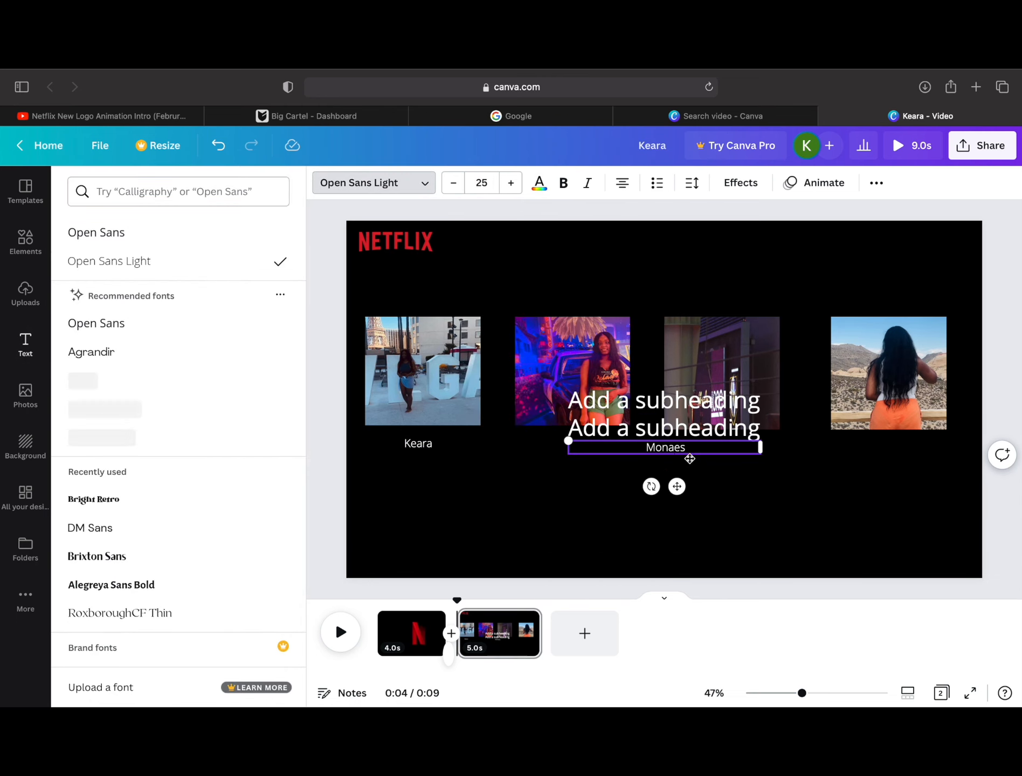
# Step: Correct the second name caption to its possessive form with an apostrophe
pyautogui.press('BackSpace')
pyautogui.press('BackSpace')
pyautogui.press('BackSpace')
pyautogui.press('BackSpace')
pyautogui.press('BackSpace')
pyautogui.write("onae's")
# Step: Change the upper placeholder subheading to a "Las Vegas Trip" caption in Open Sans Light, size 25
pyautogui.doubleClick(689, 401)
pyautogui.write('Las Vegas Trip')
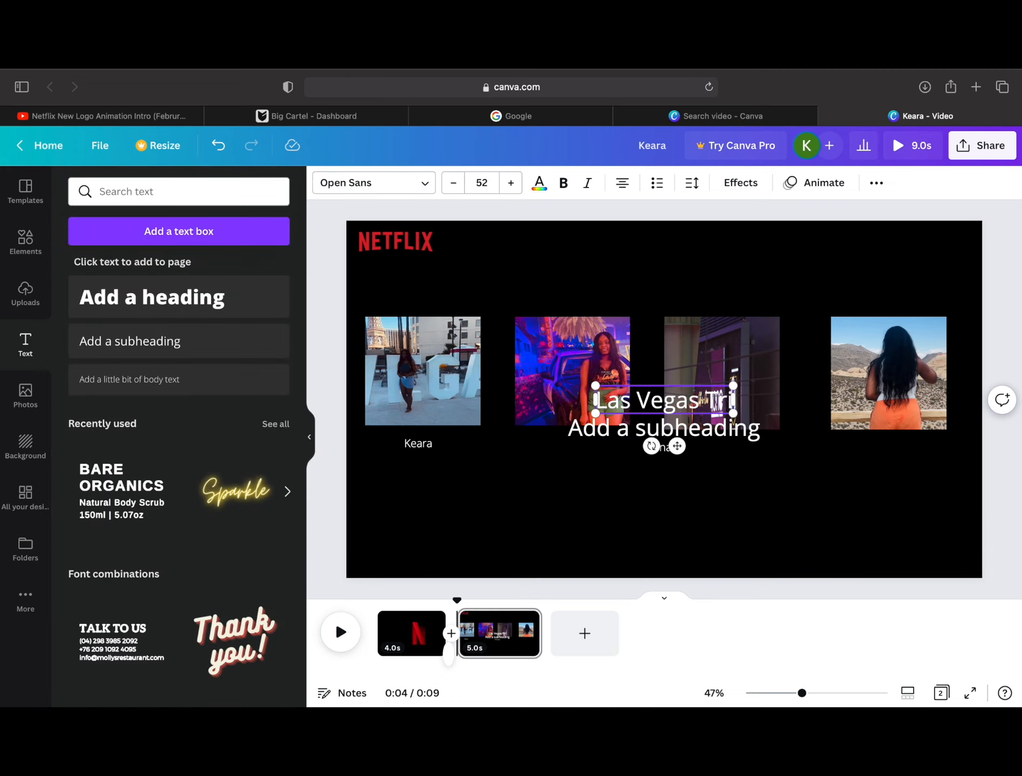
pyautogui.click(373, 183)
pyautogui.click(137, 261)
pyautogui.click(485, 183)
pyautogui.write('25')
pyautogui.press('Return')
# Step: Change the remaining placeholder subheading to "2022" in Open Sans Light, size 25
pyautogui.doubleClick(729, 420)
pyautogui.write('2022')
pyautogui.click(481, 183)
pyautogui.write('25')
pyautogui.click(130, 260)
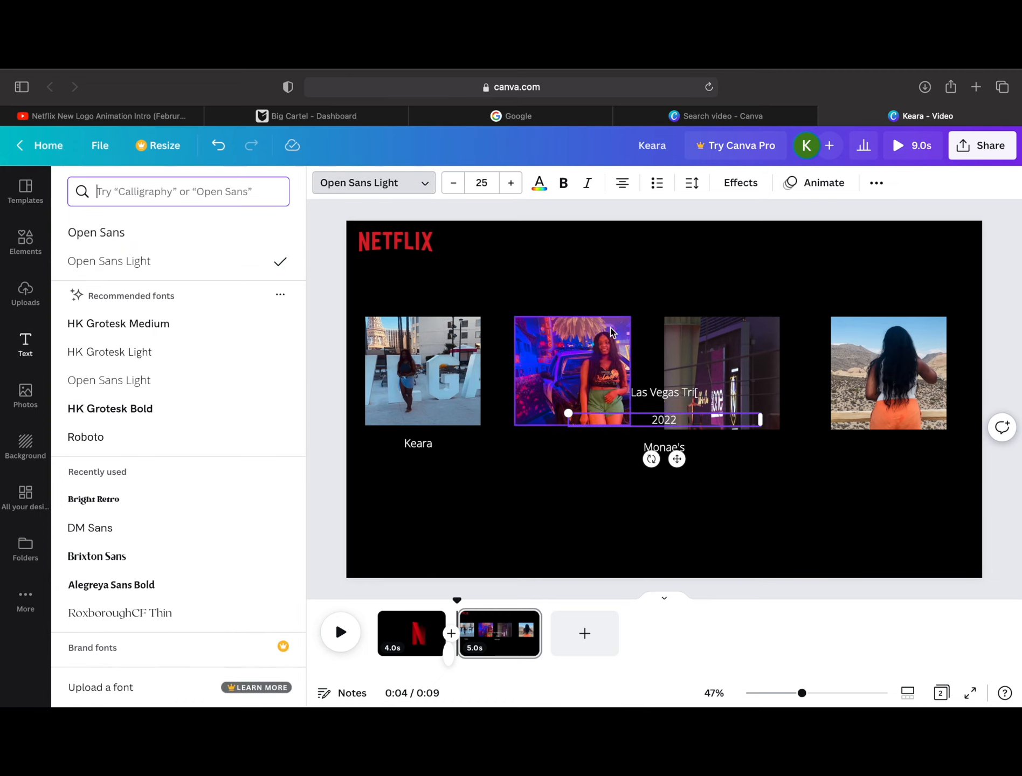
# Step: Place the 2022, second name and Las Vegas captions below the desert, neon-lit car and night street tiles respectively
pyautogui.moveTo(677, 459); pyautogui.dragTo(901, 489)
pyautogui.click(675, 450)
pyautogui.moveTo(676, 486); pyautogui.dragTo(587, 486)
pyautogui.click(664, 392)
pyautogui.moveTo(679, 433); pyautogui.dragTo(730, 489)
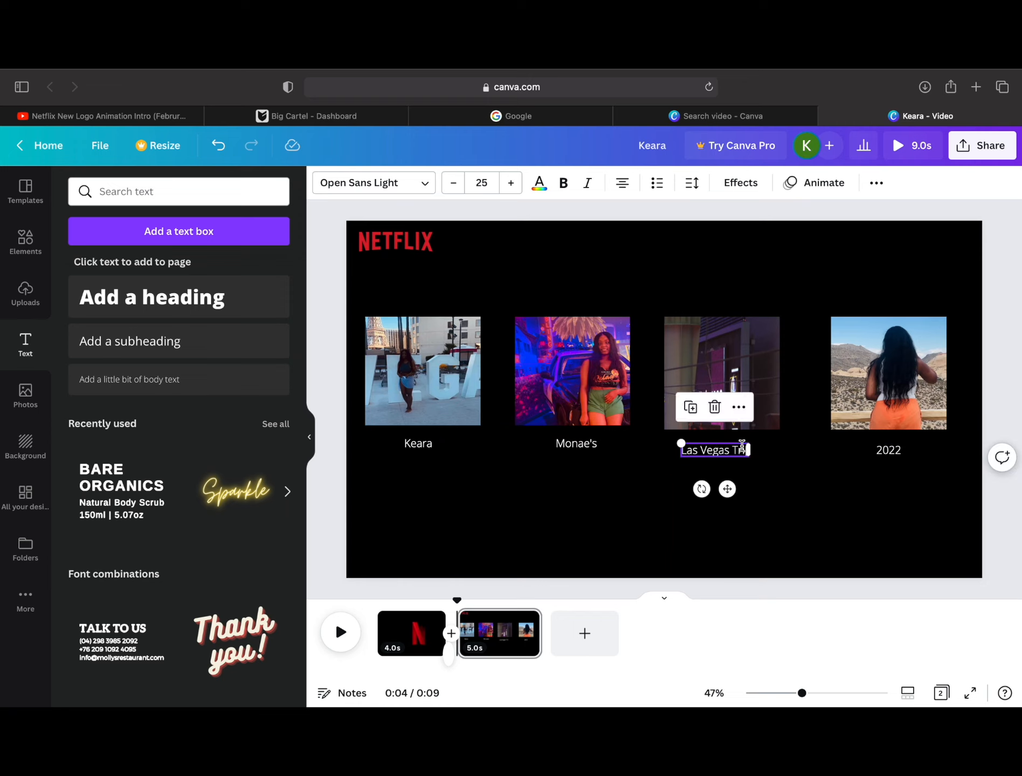
# Step: Correct the caption below the night street tile to read "Las Vegas Trip"
pyautogui.click(742, 450)
pyautogui.write('p')
pyautogui.click(802, 515)
pyautogui.click(722, 450)
pyautogui.press('BackSpace')
pyautogui.click(218, 146)
pyautogui.doubleClick(742, 450)
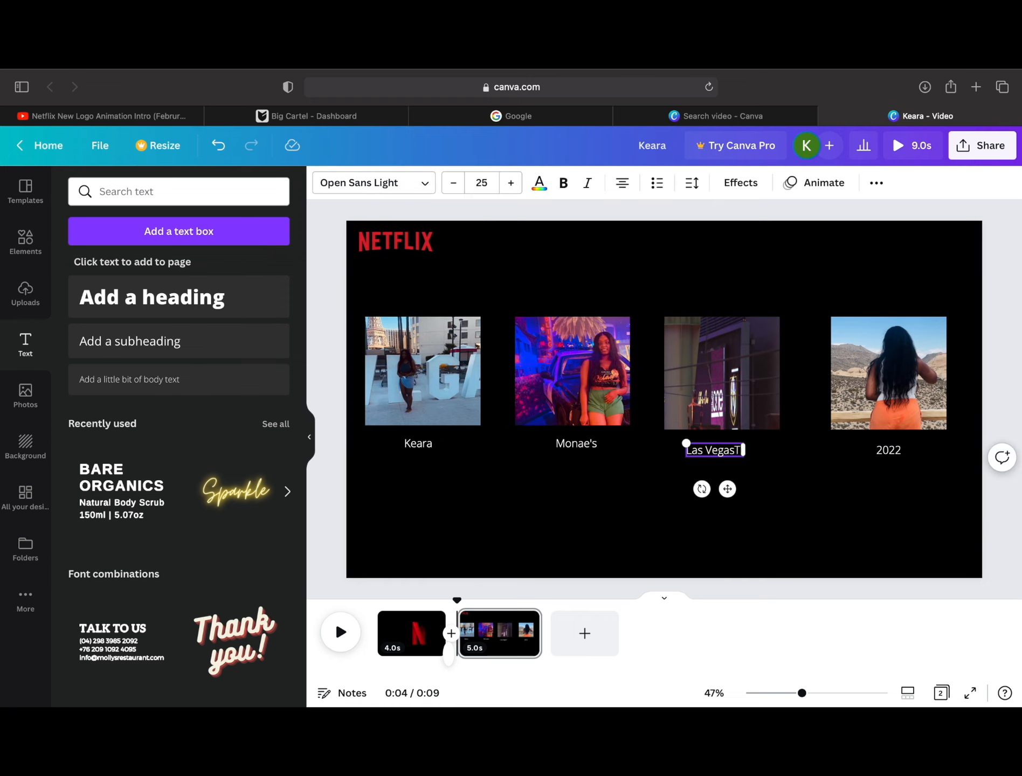
pyautogui.click(779, 506)
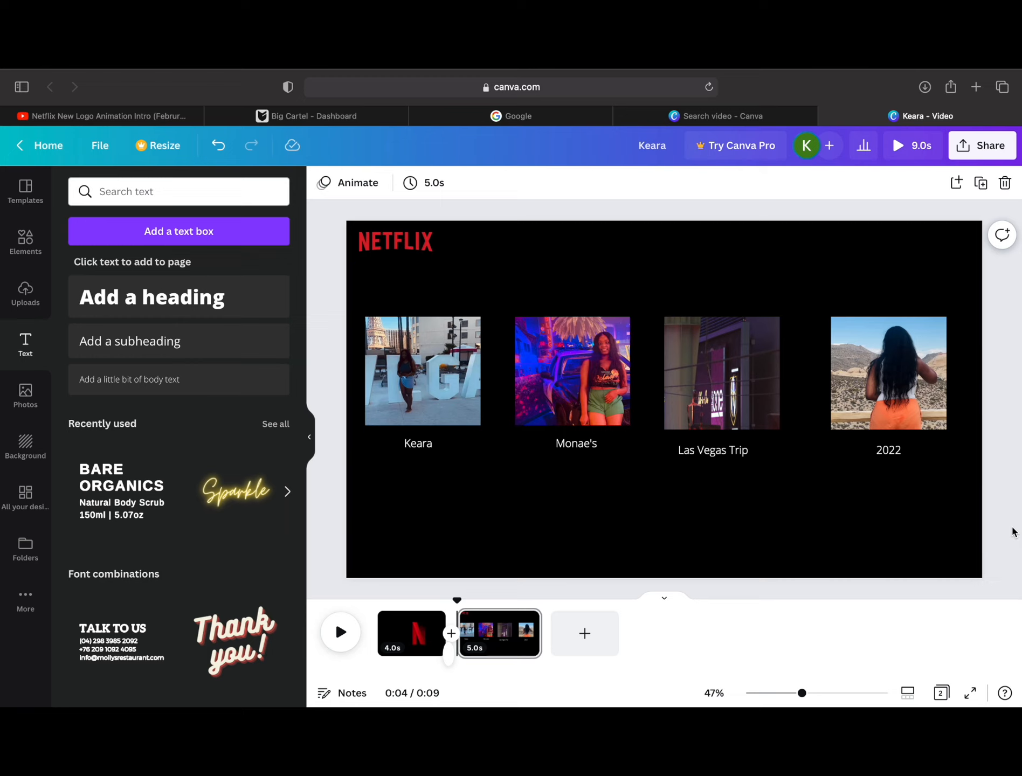
# Step: Add a "Who's Watching?" subheading and center it above the photo row
pyautogui.click(179, 341)
pyautogui.write("Who's Watching?")
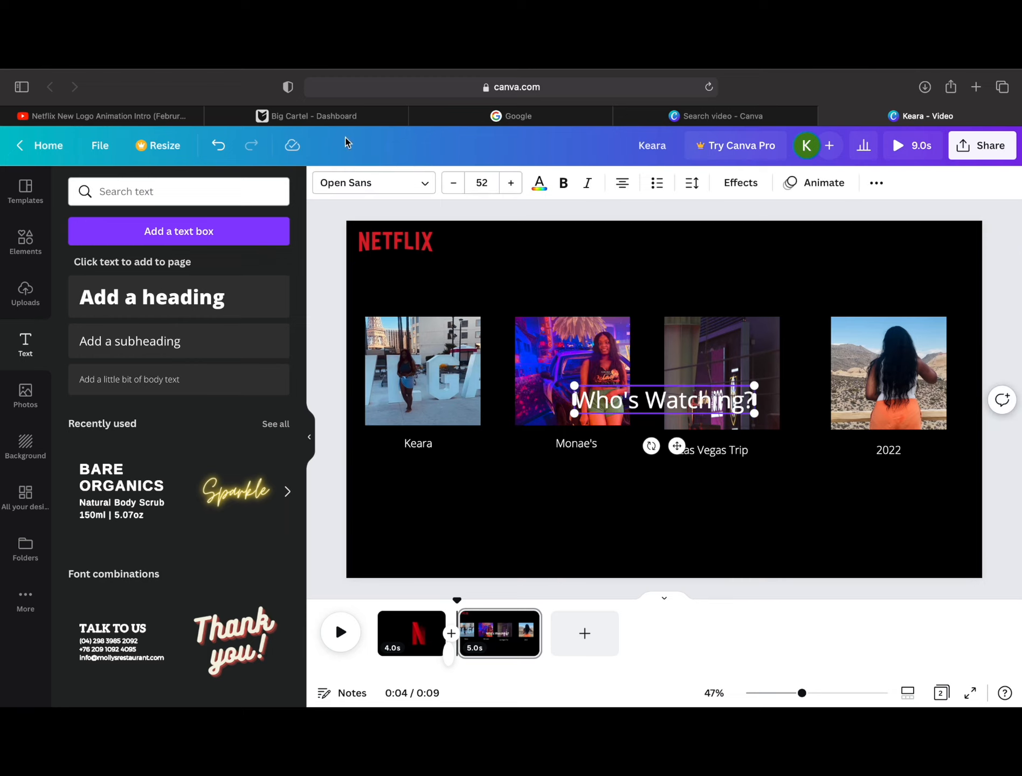
pyautogui.moveTo(675, 445); pyautogui.dragTo(659, 337)
# Step: Add a "Manage Profiles" subheading at size 30 and place it centrally below the tile captions
pyautogui.click(178, 341)
pyautogui.write('Manage Profiles')
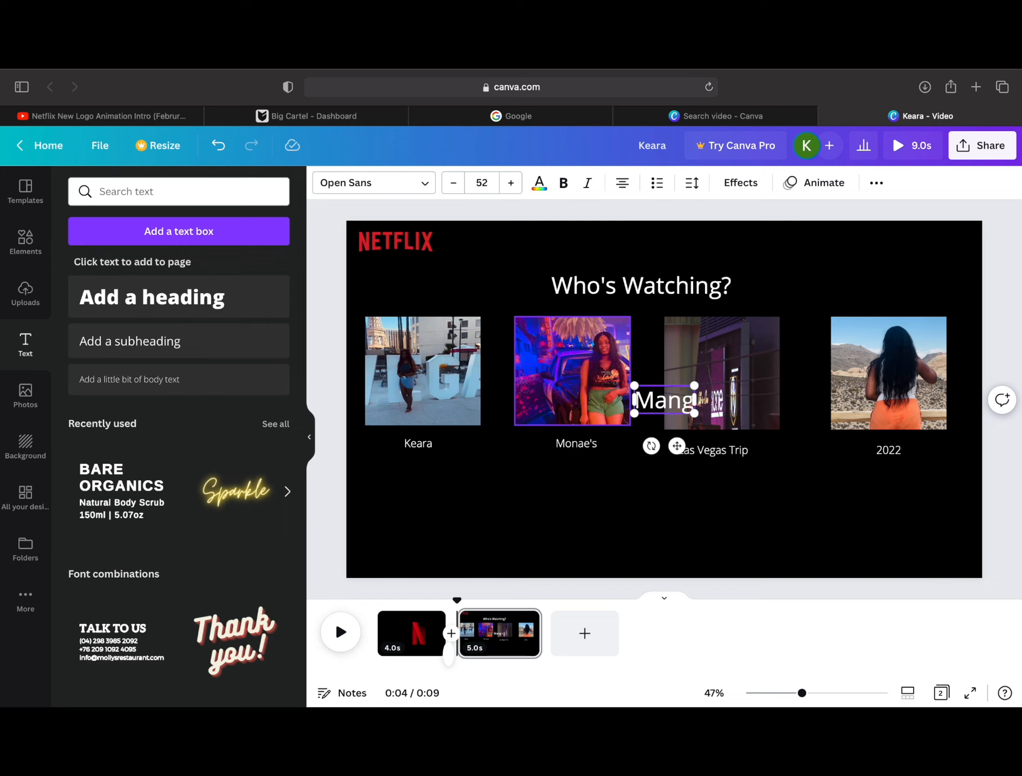
pyautogui.click(481, 182)
pyautogui.write('30')
pyautogui.press('Return')
pyautogui.moveTo(677, 433); pyautogui.dragTo(659, 532)
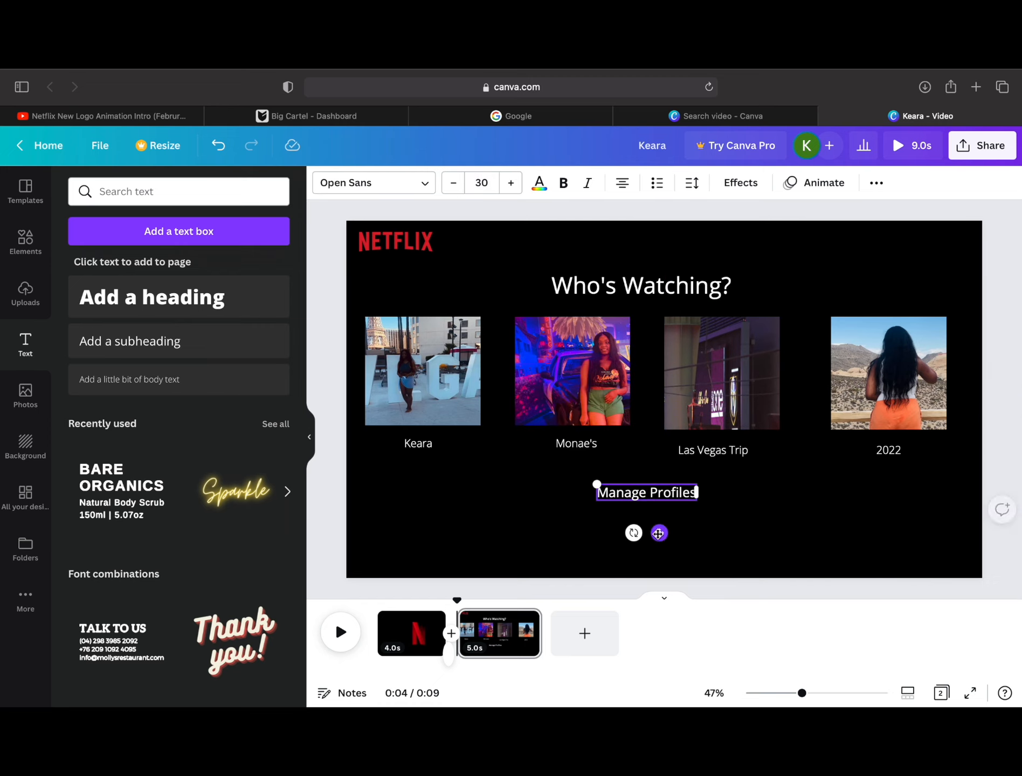
# Step: Search the elements for "box outline" and add the white rectangle outline to the page
pyautogui.click(26, 241)
pyautogui.doubleClick(149, 194)
pyautogui.write('box')
pyautogui.press('Return')
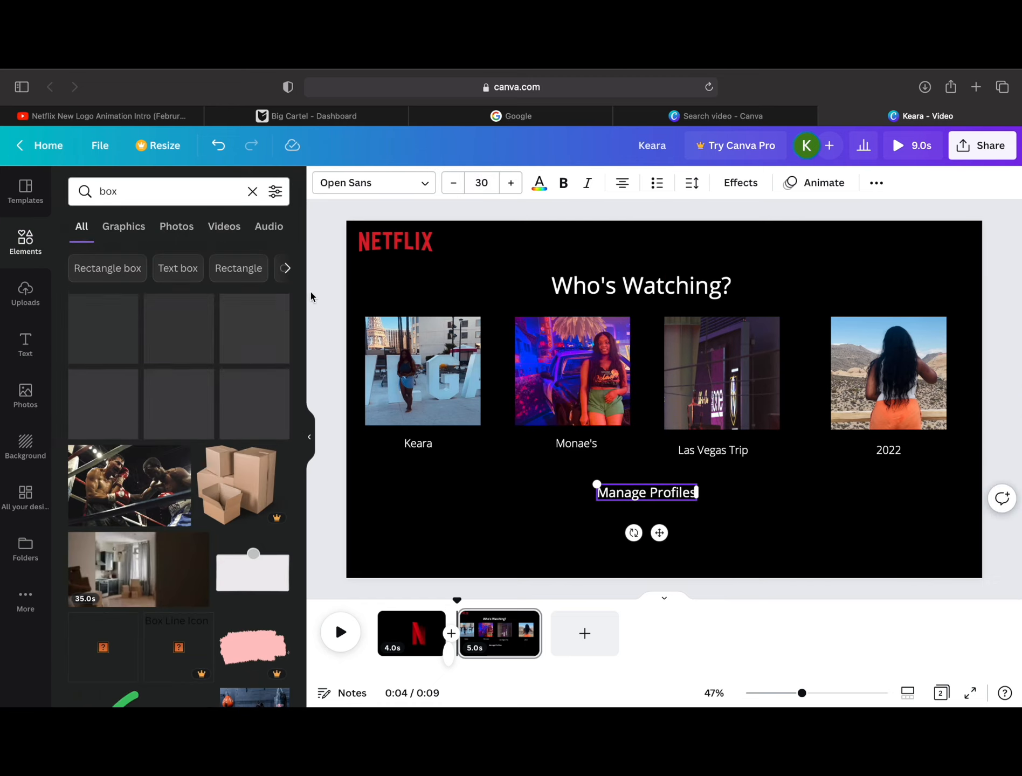
pyautogui.click(146, 190)
pyautogui.write('outline')
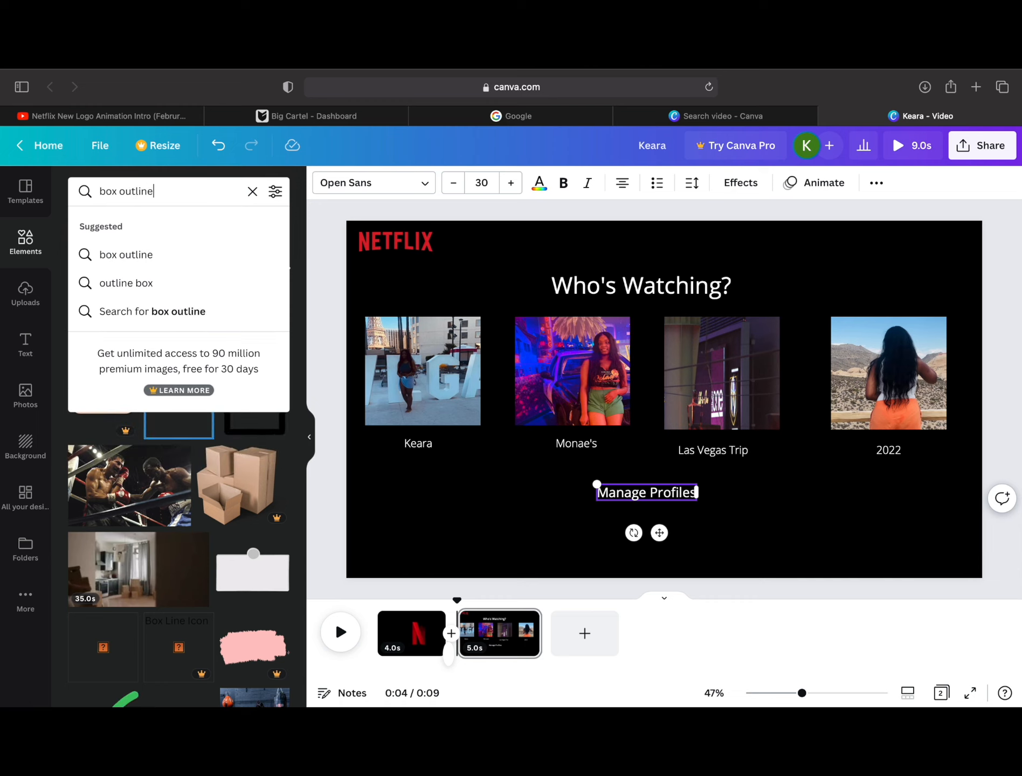
pyautogui.press('Return')
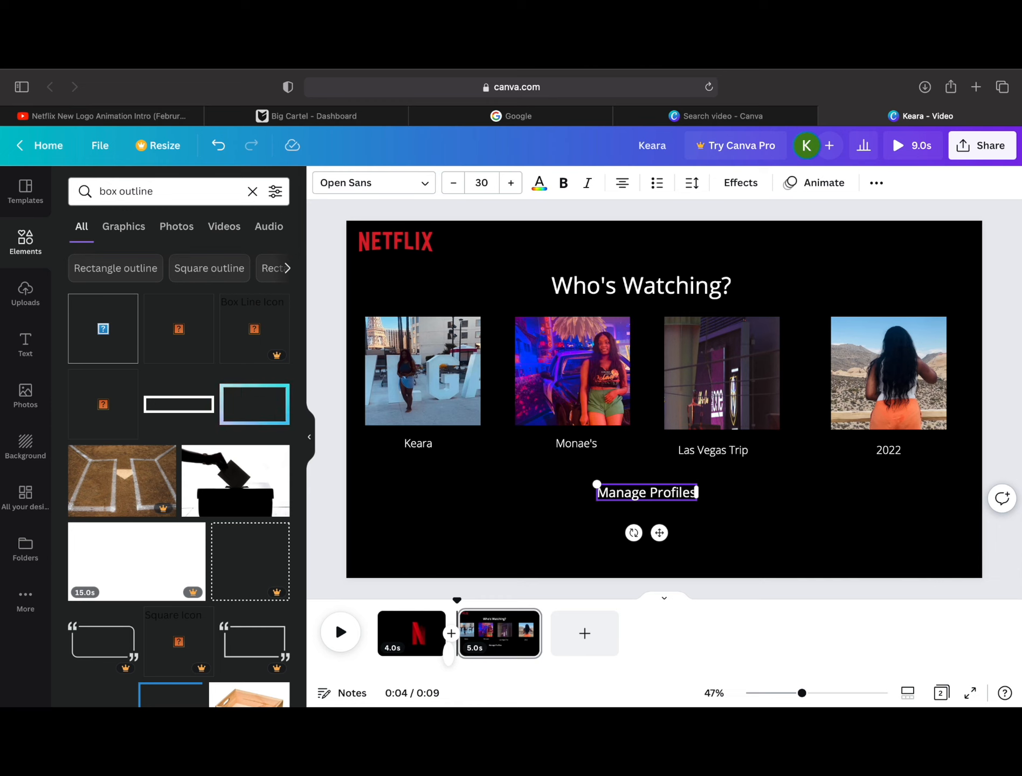
pyautogui.click(202, 409)
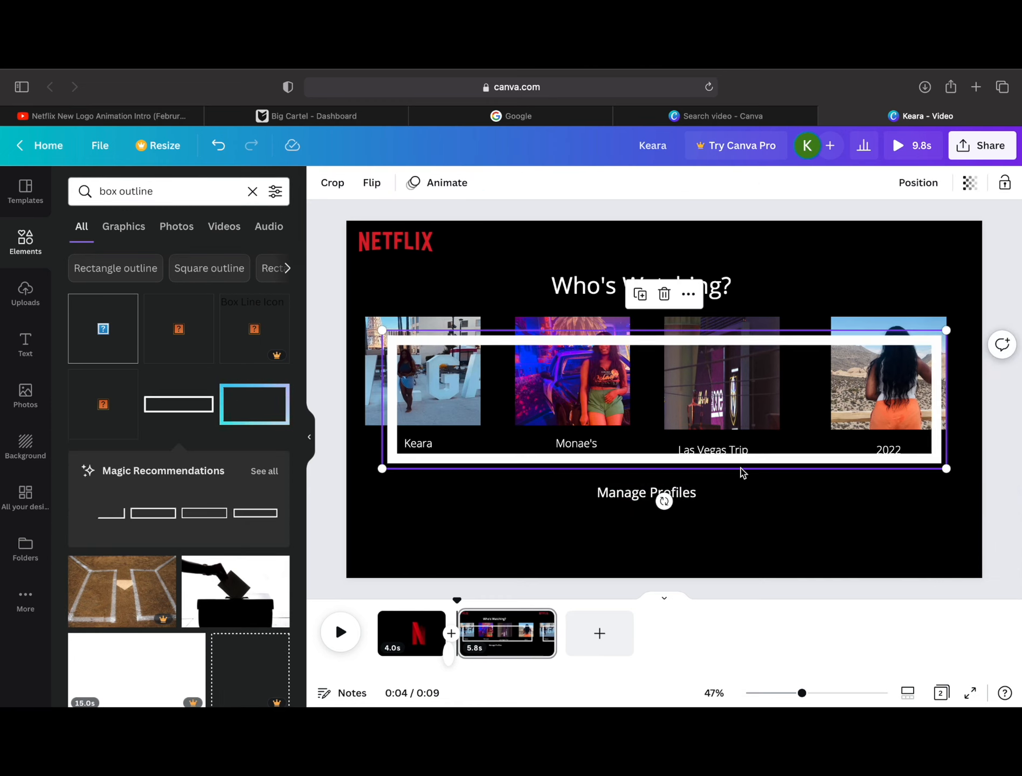
# Step: Shrink the white rectangle outline and fit it as a button frame around the Manage Profiles text
pyautogui.moveTo(776, 467); pyautogui.dragTo(775, 546)
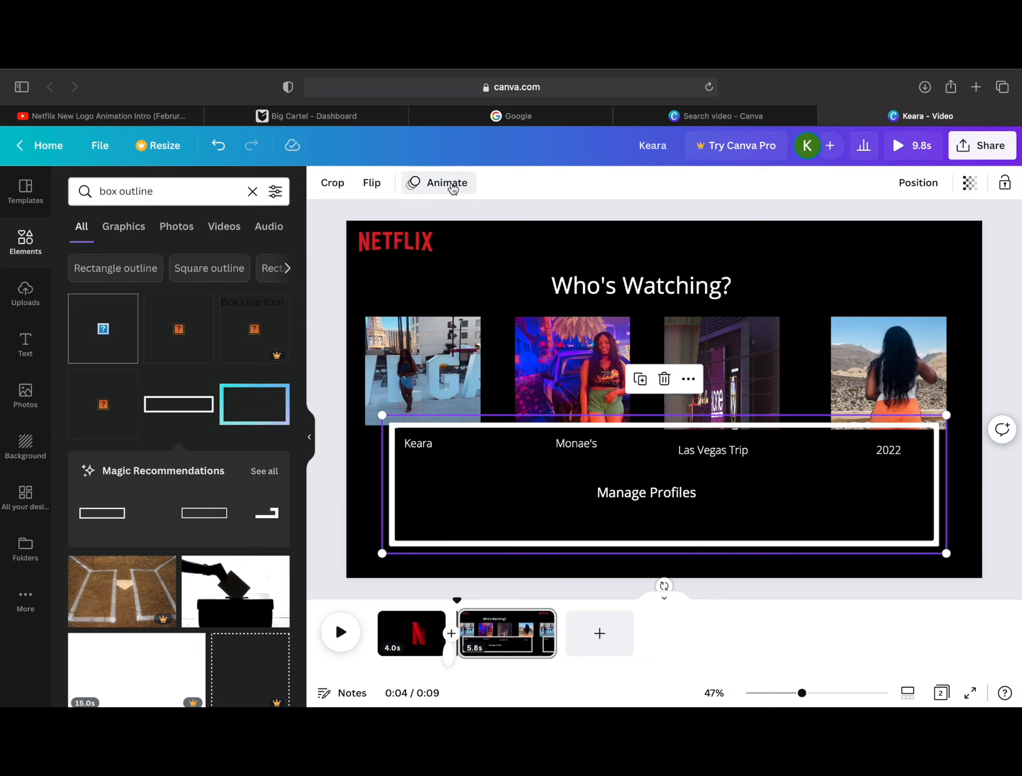
pyautogui.click(448, 183)
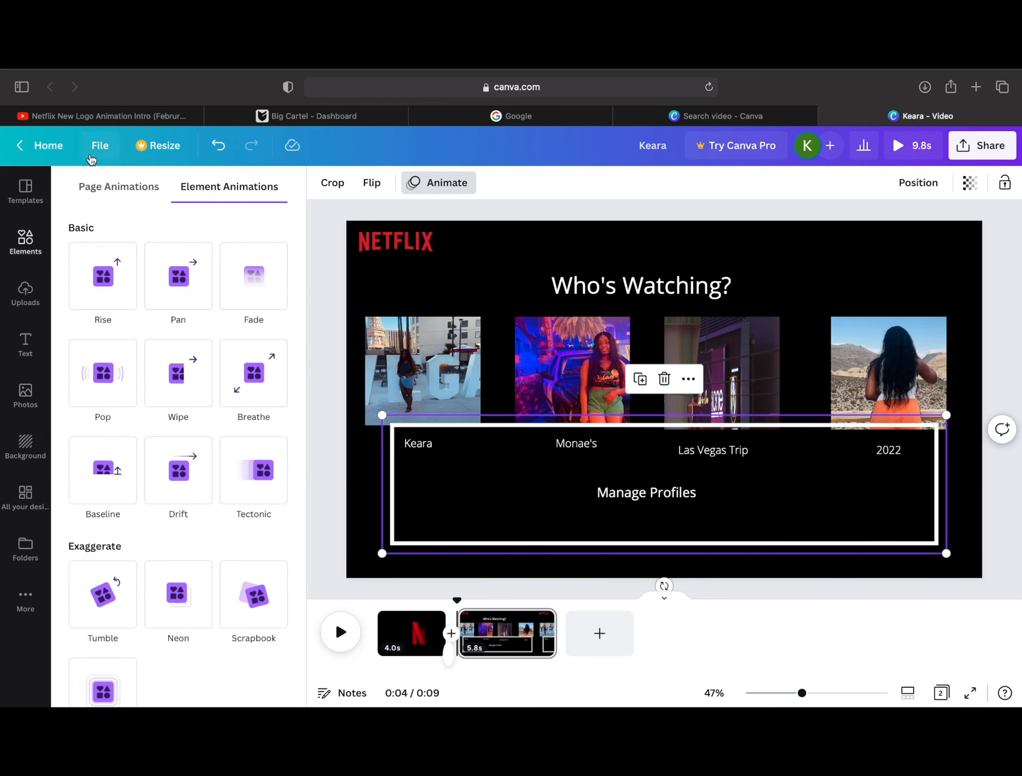
pyautogui.click(458, 188)
pyautogui.moveTo(946, 554); pyautogui.dragTo(469, 437)
pyautogui.moveTo(438, 472); pyautogui.dragTo(707, 507)
pyautogui.click(713, 228)
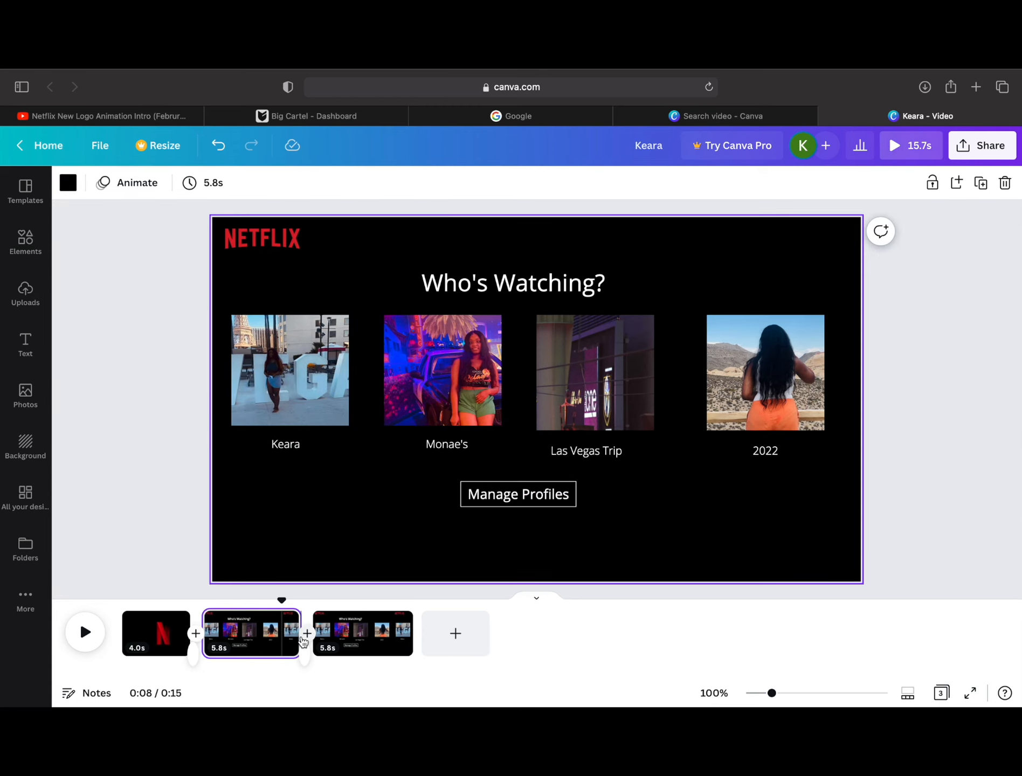
# Step: Trim the first profile page to 2.9 seconds and its duplicate to 1.4 seconds on the timeline
pyautogui.moveTo(301, 620); pyautogui.dragTo(252, 629)
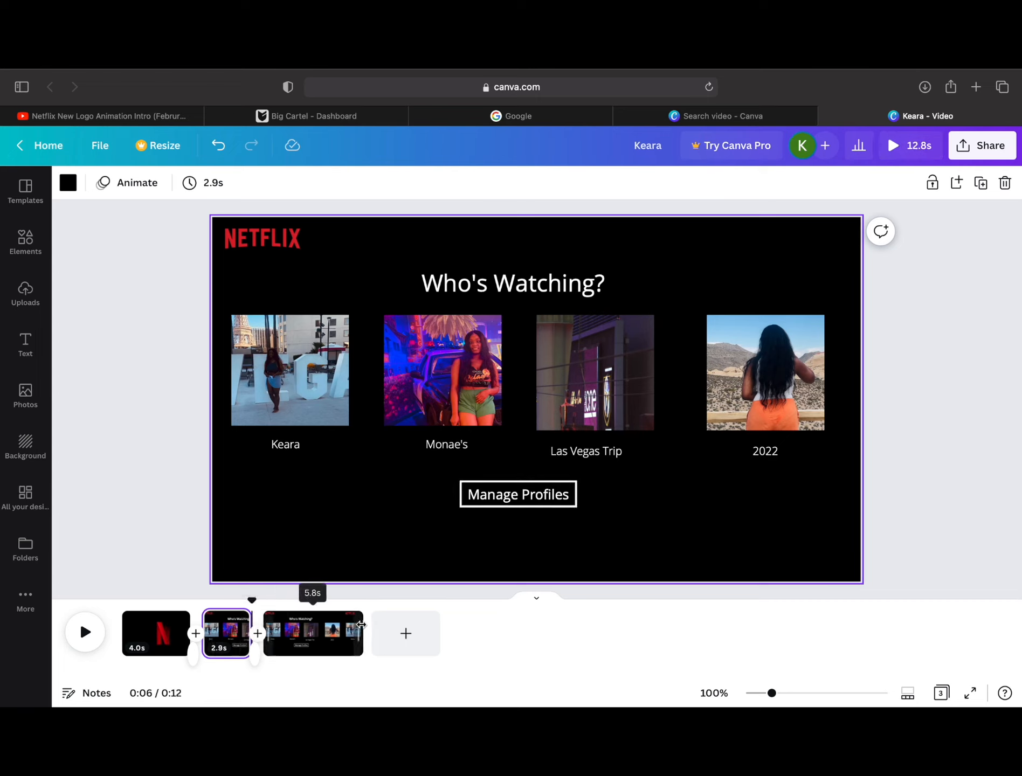
pyautogui.moveTo(362, 623); pyautogui.dragTo(294, 646)
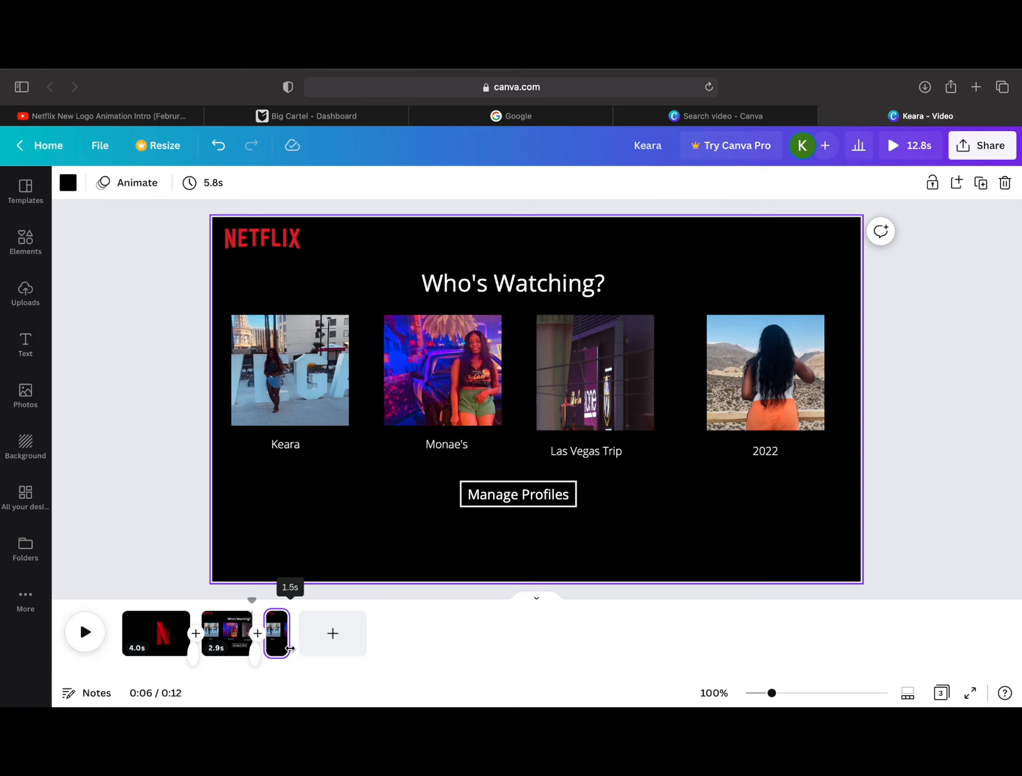
pyautogui.moveTo(288, 650); pyautogui.dragTo(288, 651)
# Step: Search the elements for "click", add the small white arrow cursor to the duplicate page, and place it shrunk at the third tile's lower corner
pyautogui.click(37, 262)
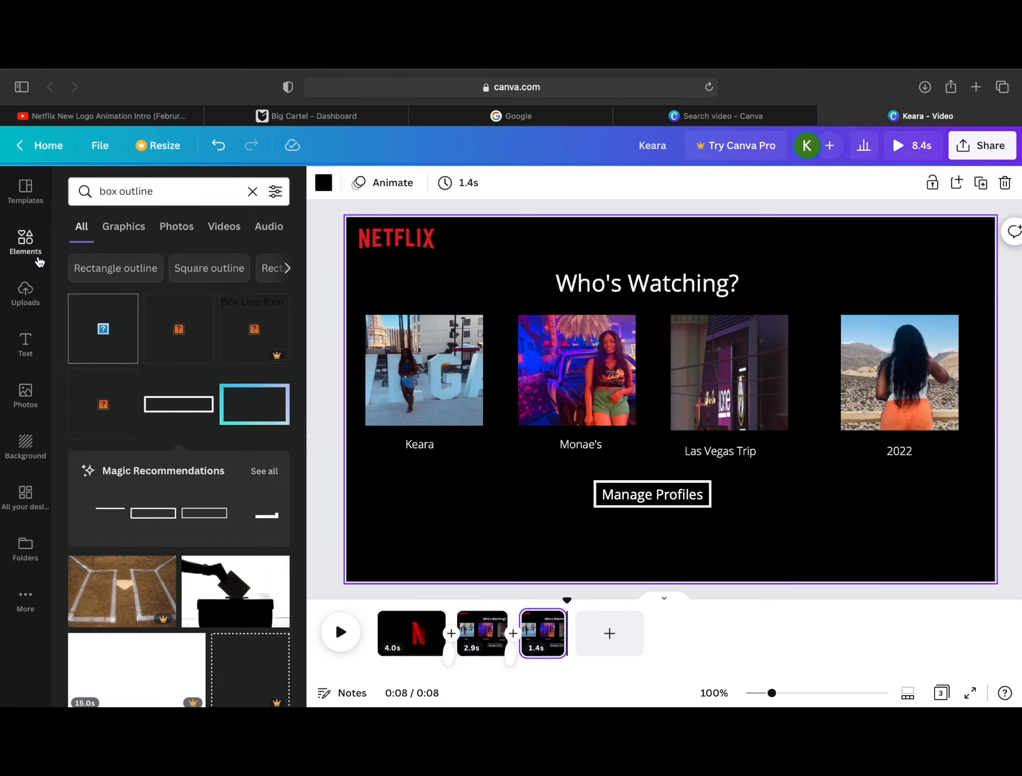
pyautogui.moveTo(153, 192); pyautogui.dragTo(6, 186)
pyautogui.write('click')
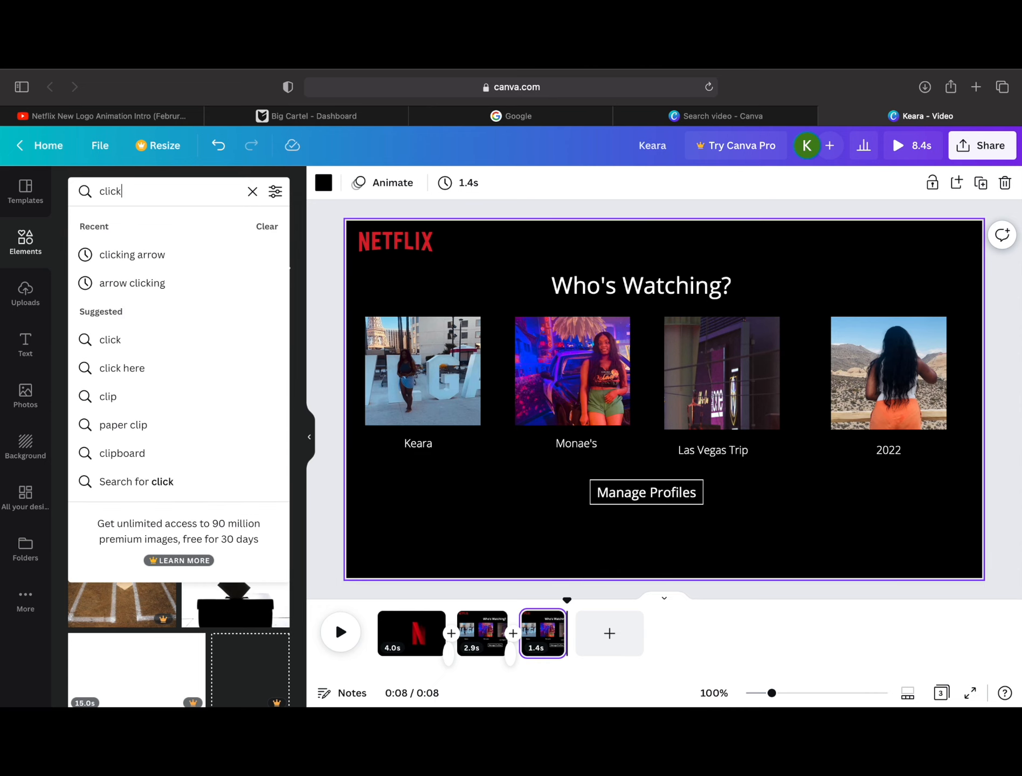
pyautogui.press('Return')
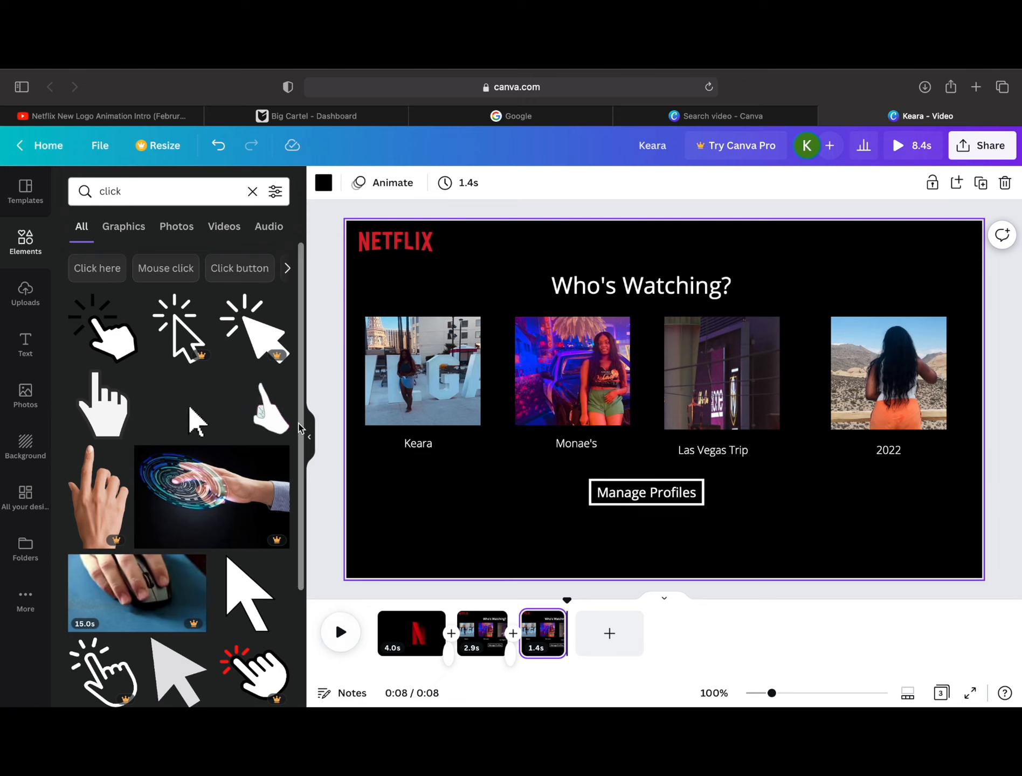
pyautogui.scroll(-1, 301, 433)
pyautogui.scroll(-10, 301, 433)
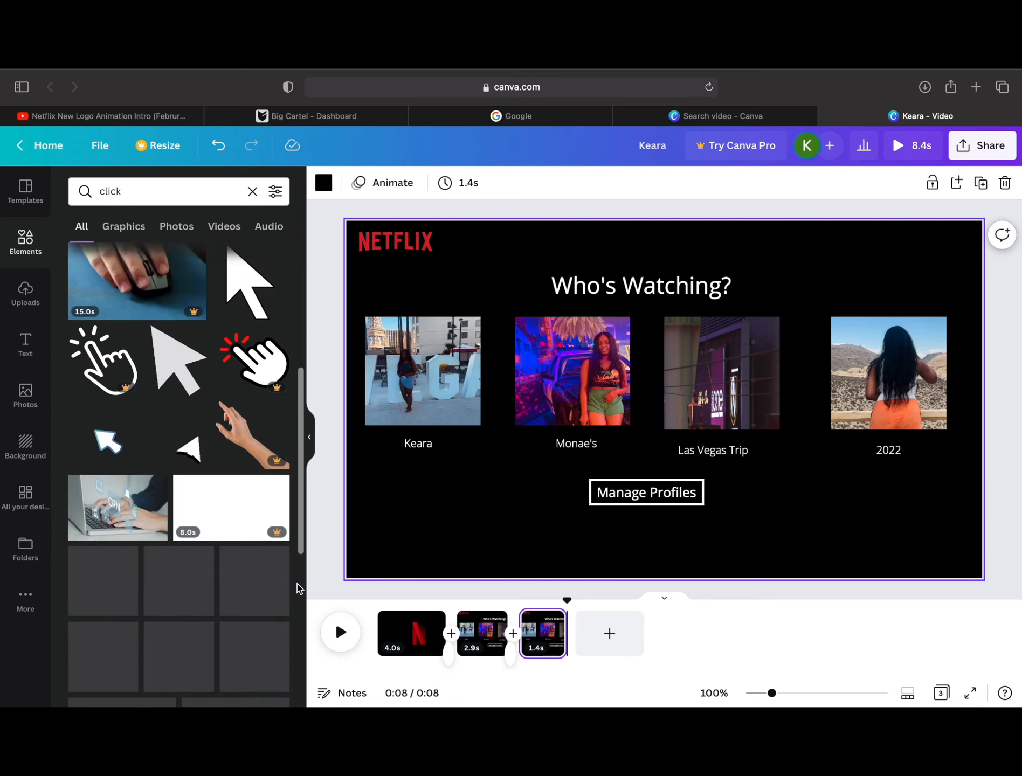
pyautogui.scroll(-3, 298, 588)
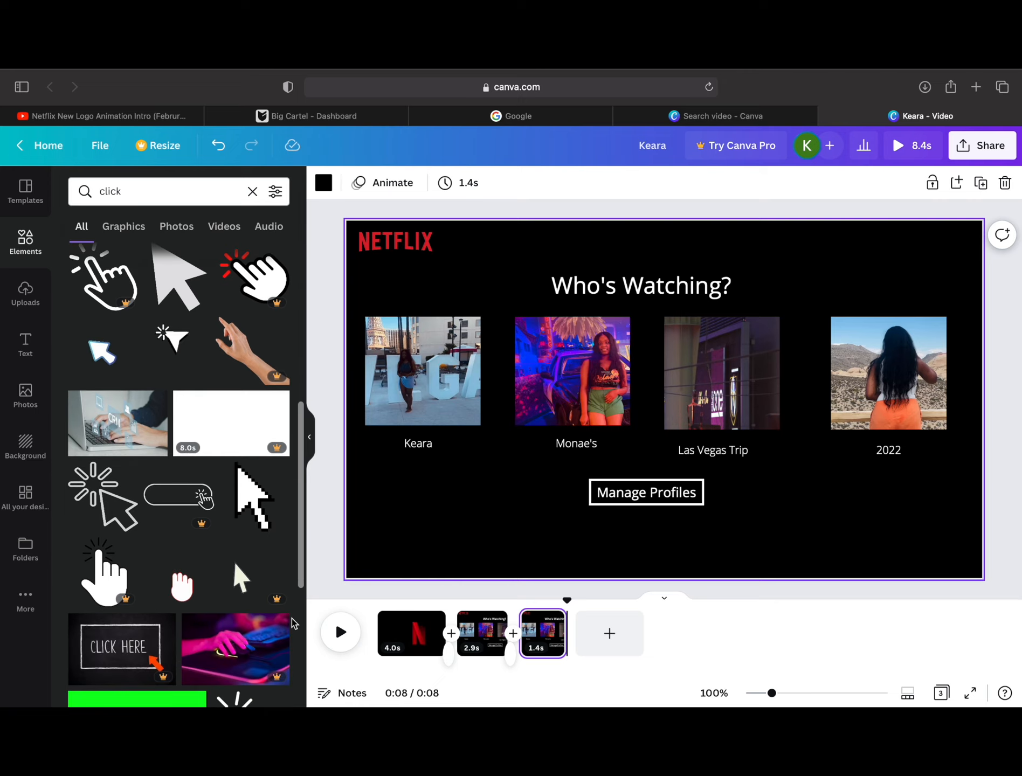
pyautogui.scroll(-4, 296, 593)
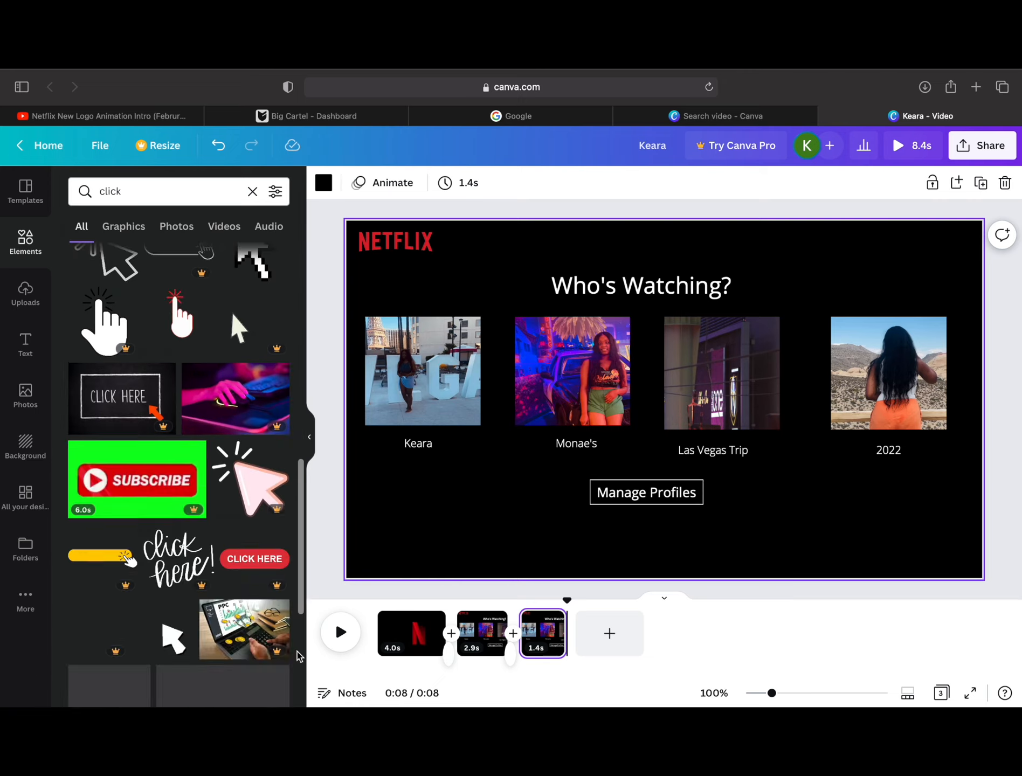
pyautogui.scroll(10, 294, 512)
pyautogui.click(189, 413)
pyautogui.moveTo(794, 543); pyautogui.dragTo(766, 459)
pyautogui.moveTo(751, 441); pyautogui.dragTo(767, 431)
# Step: Add a new page and set the uploaded 3.5-second airplane window video as its background
pyautogui.click(610, 634)
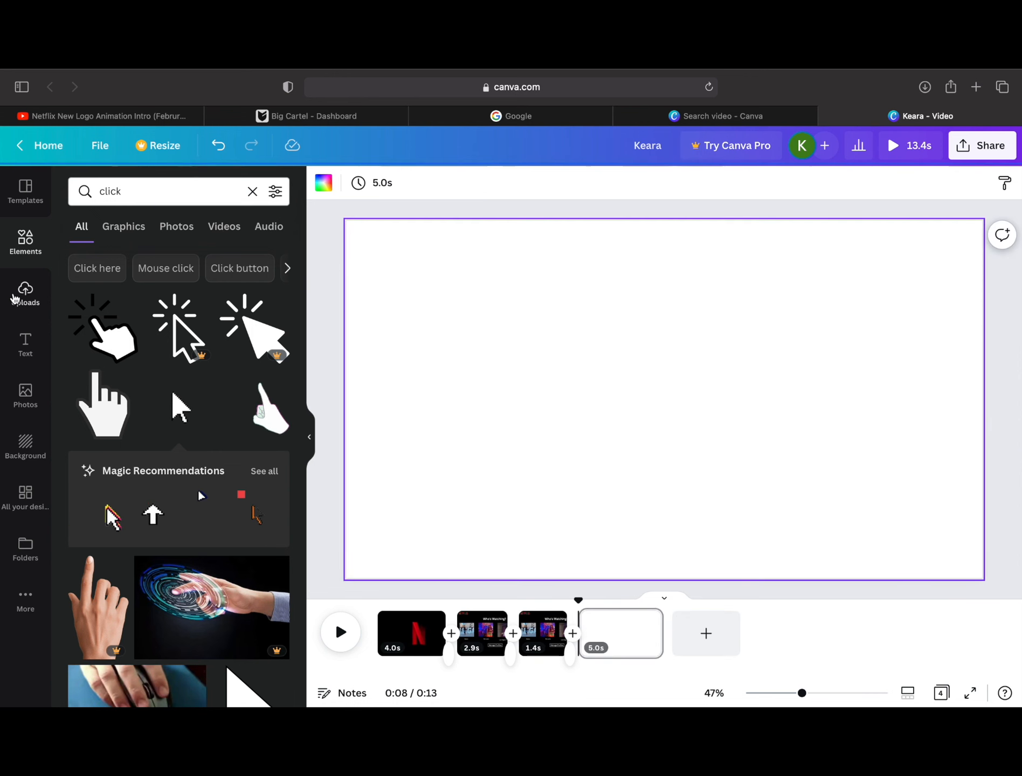
pyautogui.click(16, 299)
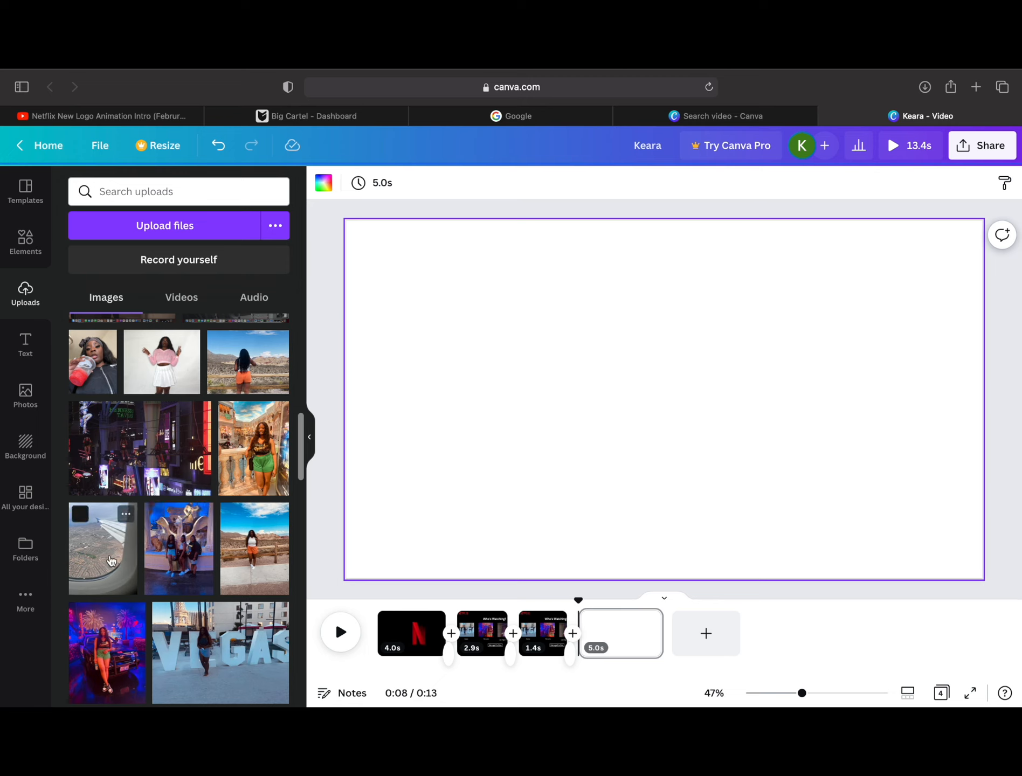
pyautogui.click(181, 300)
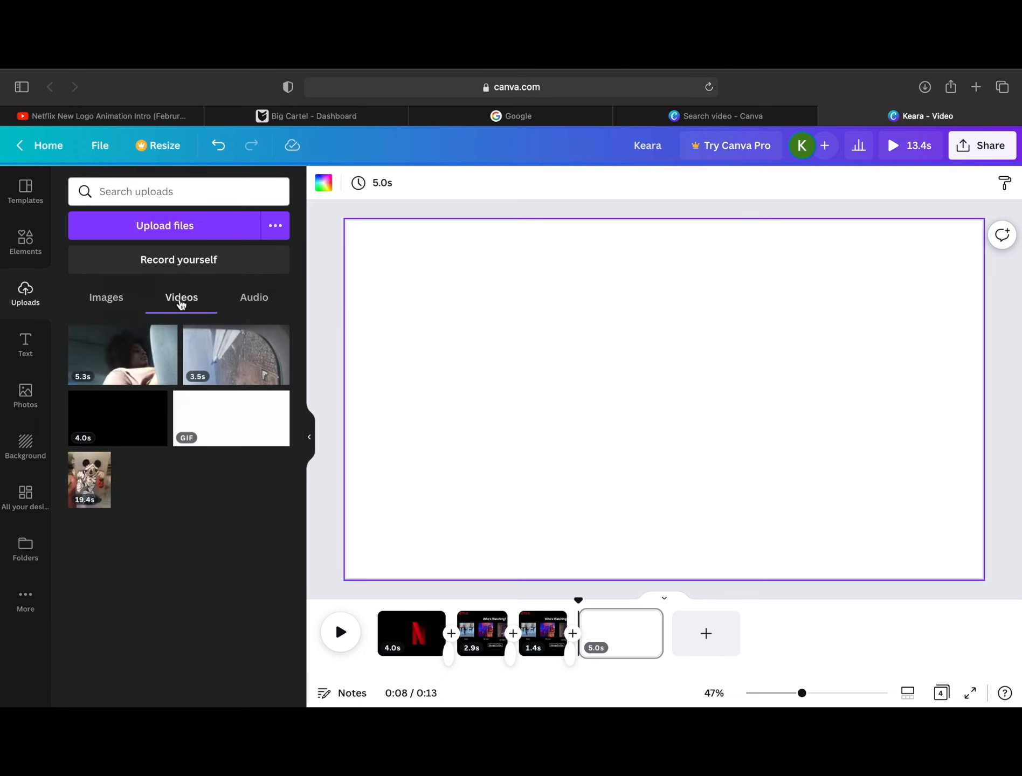
pyautogui.click(248, 374)
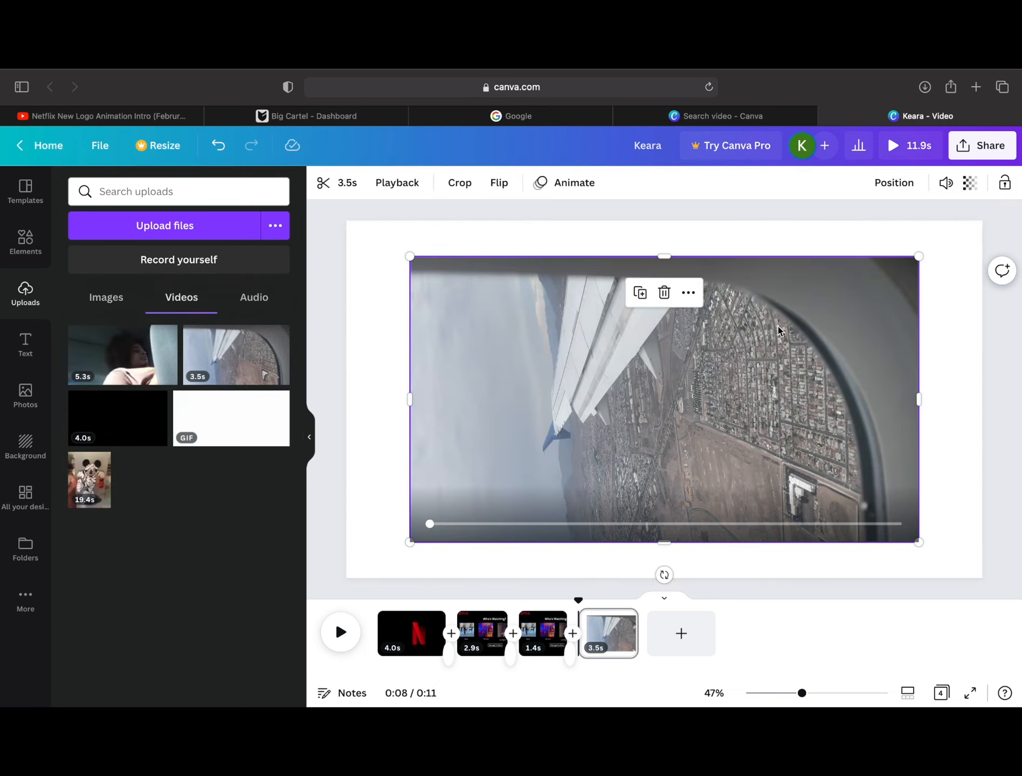
pyautogui.click(689, 293)
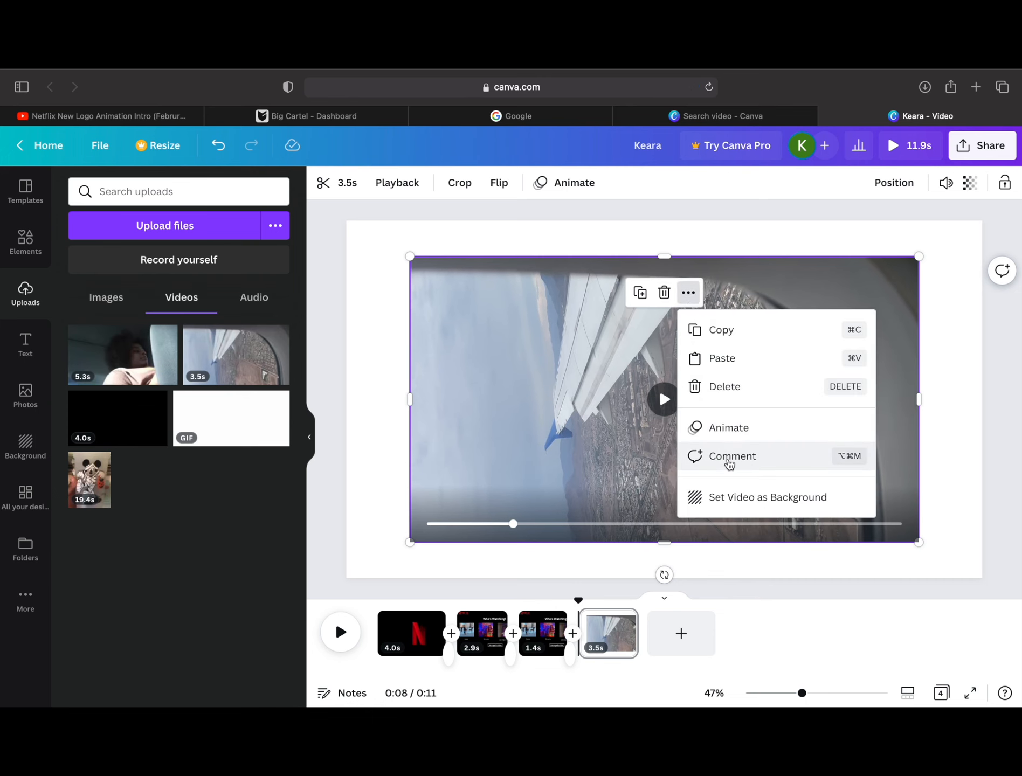
pyautogui.click(754, 501)
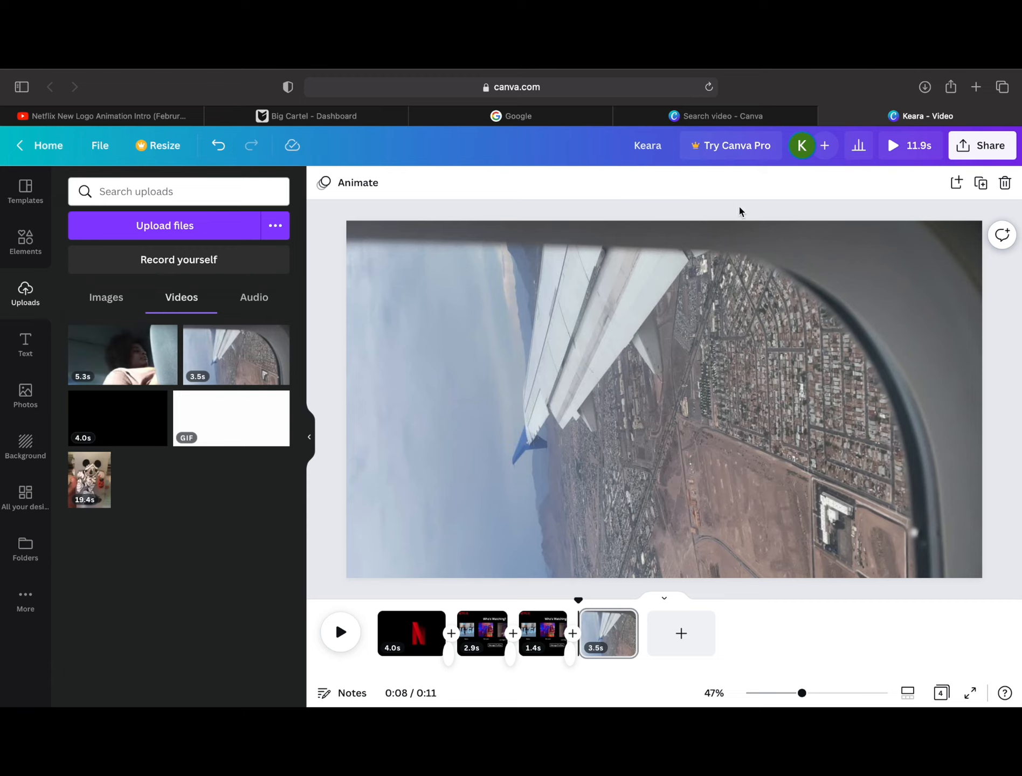
# Step: Add a heading reading "Vegas Vlog" to the airplane video page and colour it white
pyautogui.click(27, 340)
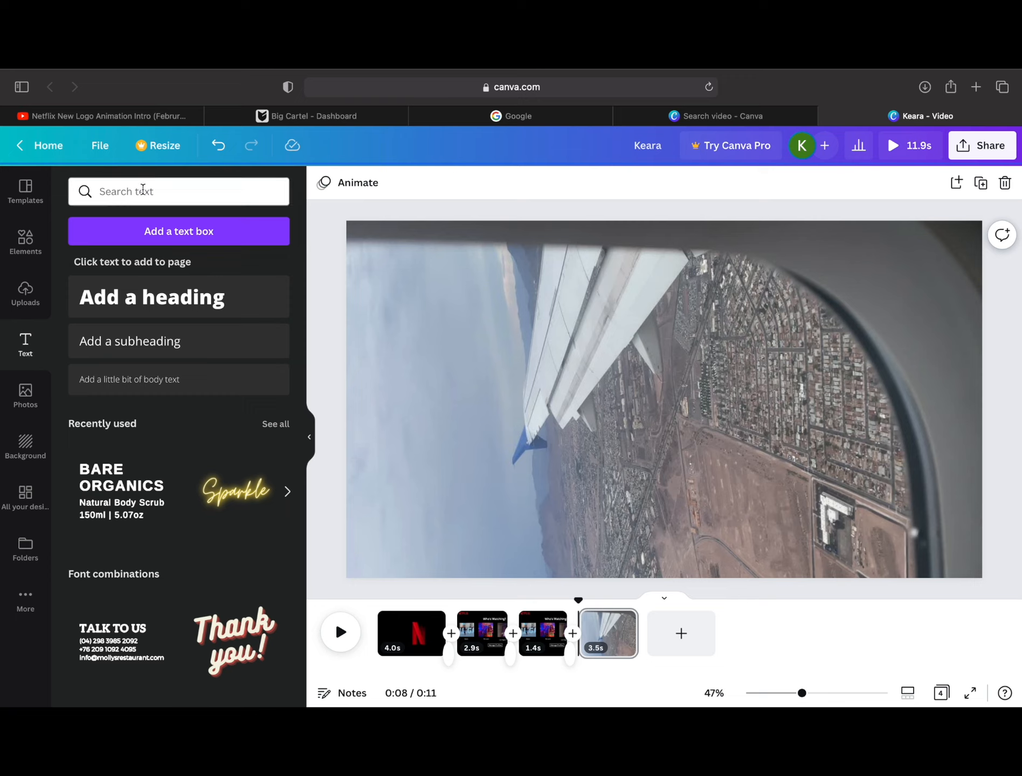
pyautogui.click(182, 296)
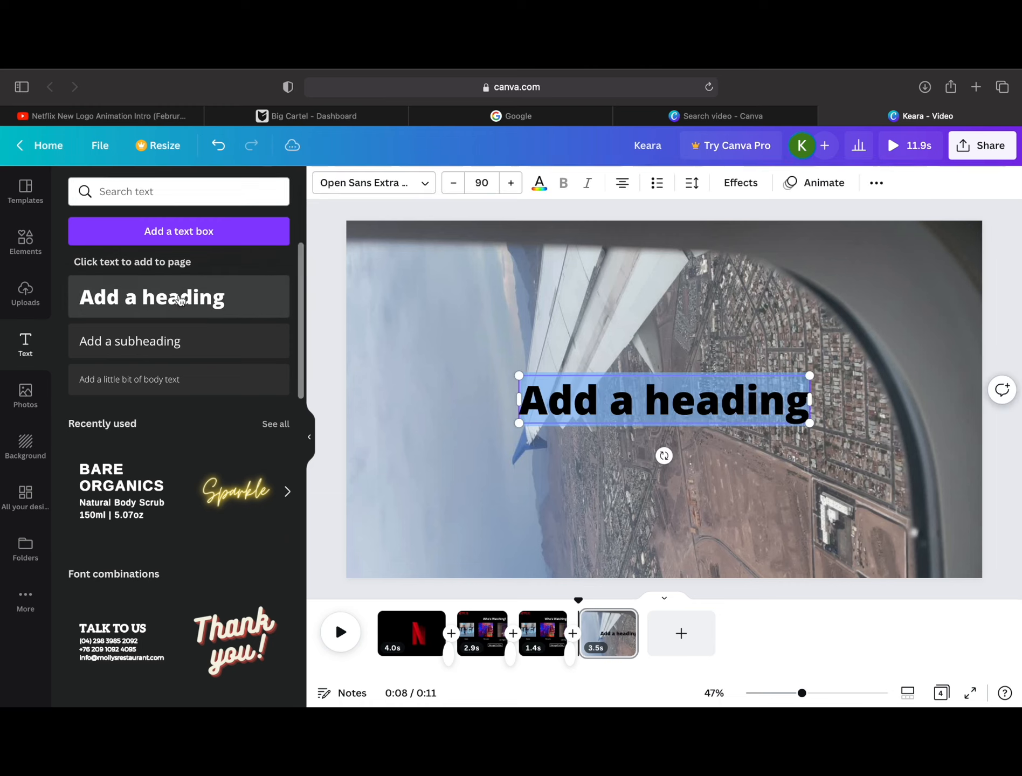
pyautogui.write('Vegas B')
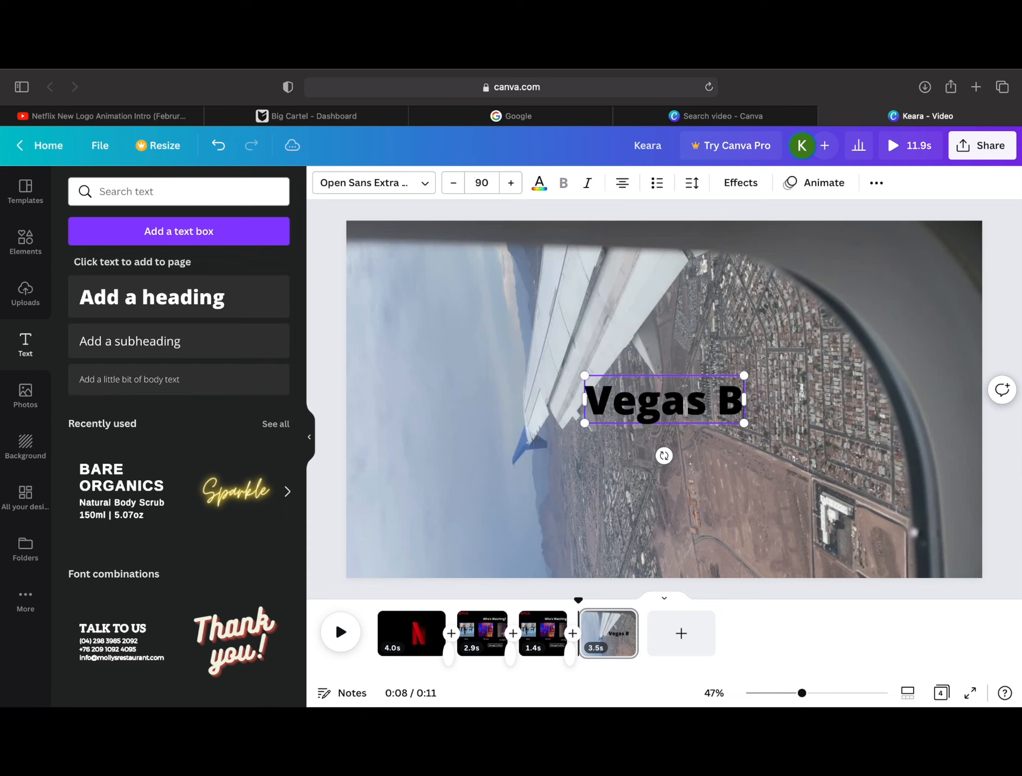
pyautogui.press('BackSpace')
pyautogui.write('Vlog')
pyautogui.click(539, 183)
pyautogui.click(277, 539)
pyautogui.click(725, 436)
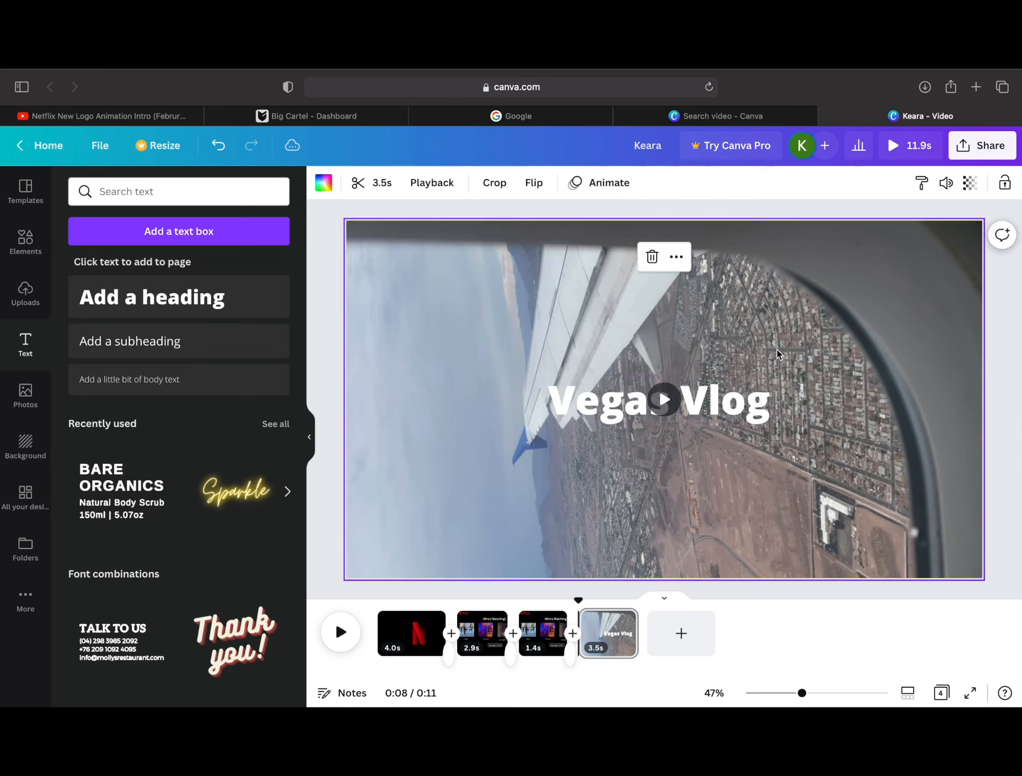
# Step: Move the Vegas Vlog heading to the page's left edge, slightly above mid-height
pyautogui.click(722, 418)
pyautogui.click(493, 414)
pyautogui.moveTo(690, 415); pyautogui.dragTo(509, 356)
pyautogui.click(322, 372)
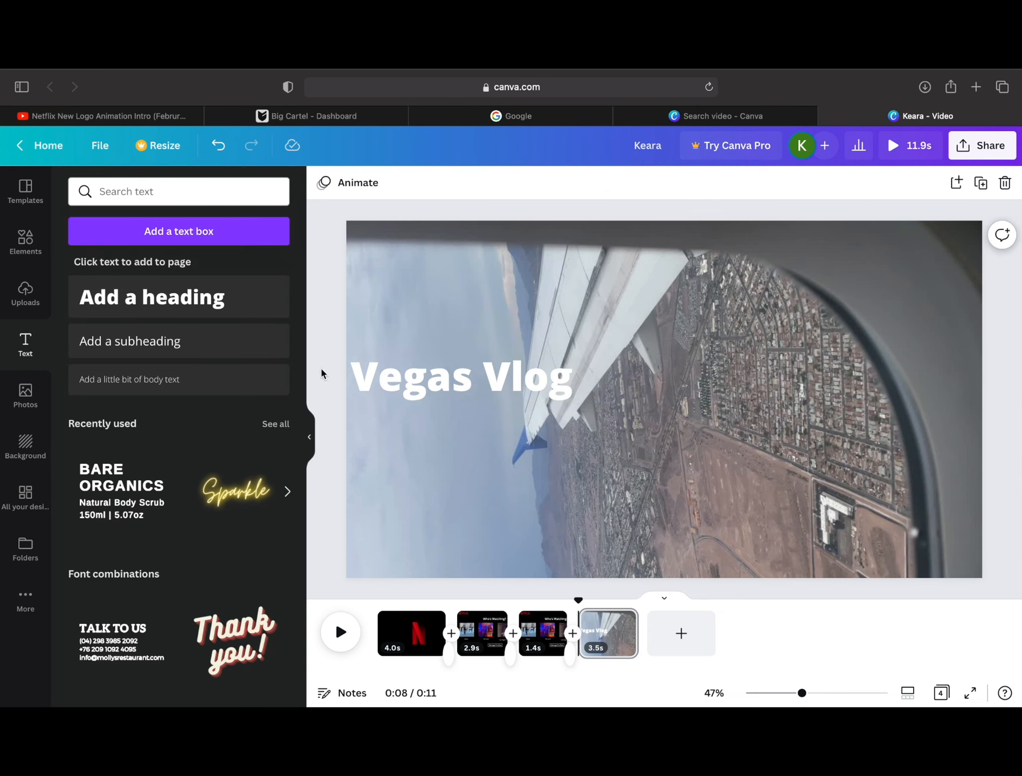
# Step: Search the elements for "netflix" and place the red Netflix wordmark in the page's upper-left corner
pyautogui.click(25, 241)
pyautogui.click(173, 191)
pyautogui.write('netflix')
pyautogui.press('Return')
pyautogui.click(184, 328)
pyautogui.moveTo(667, 402); pyautogui.dragTo(405, 285)
# Step: Search the elements for "box", add the red rounded square, and shrink it to a small marker under the Vegas Vlog heading
pyautogui.doubleClick(115, 191)
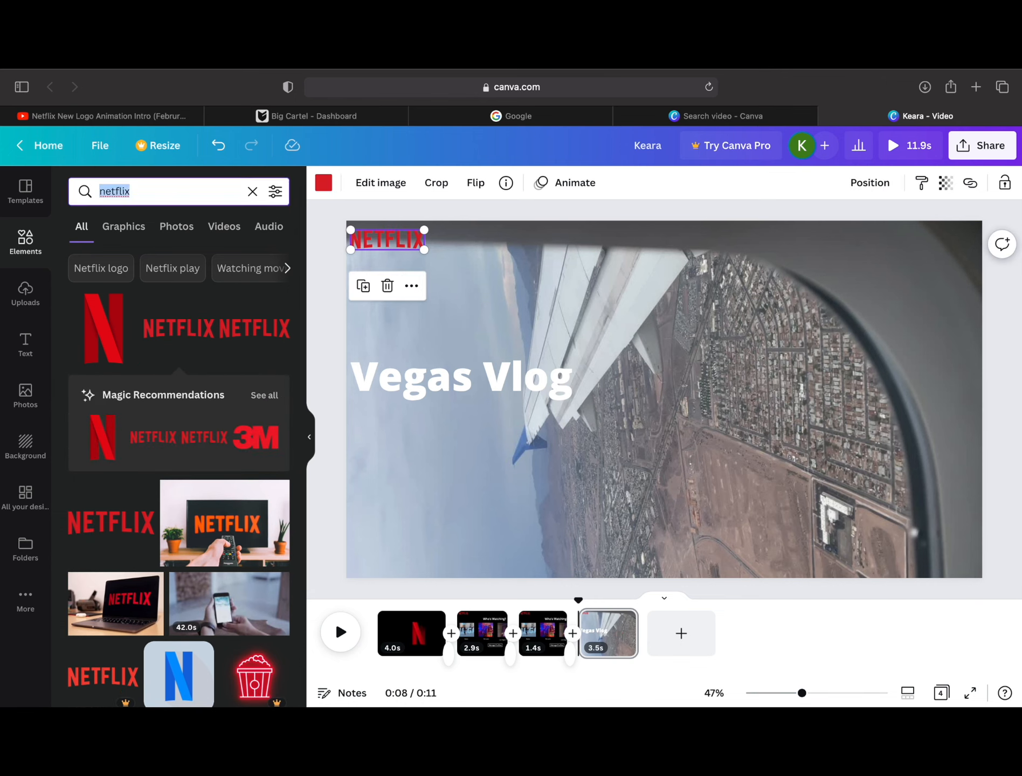
pyautogui.write('box')
pyautogui.press('Return')
pyautogui.click(178, 328)
pyautogui.press('Delete')
pyautogui.moveTo(301, 440); pyautogui.dragTo(302, 646)
pyautogui.scroll(-4, 302, 646)
pyautogui.click(103, 599)
pyautogui.moveTo(701, 428); pyautogui.dragTo(465, 504)
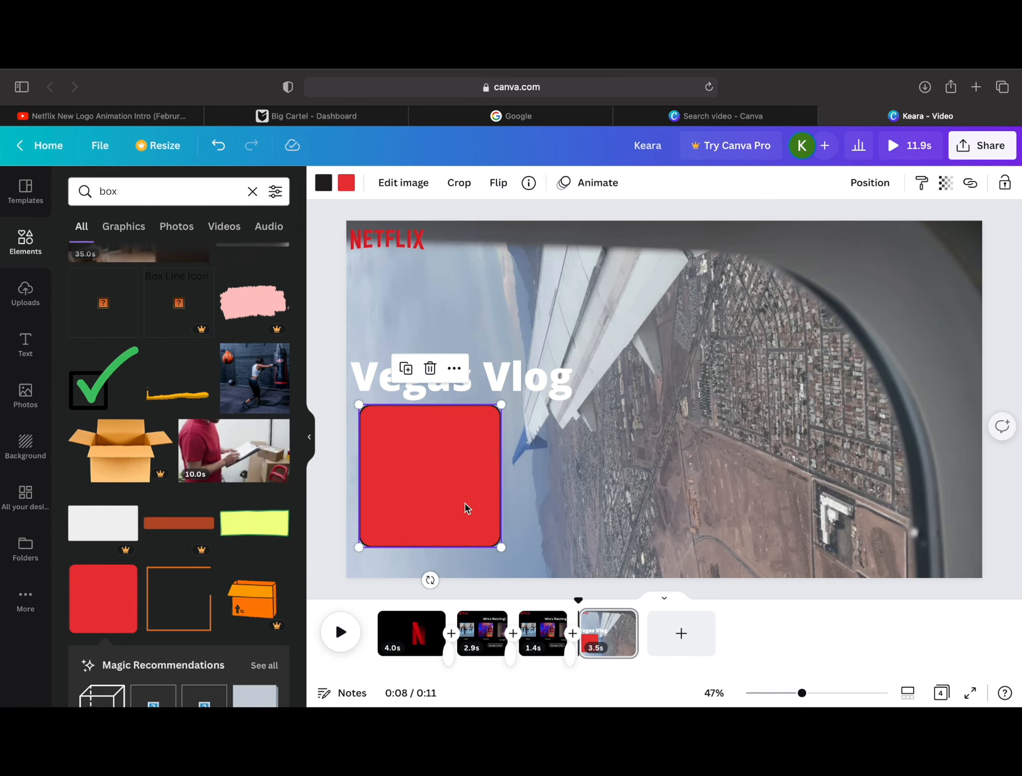
pyautogui.moveTo(501, 548); pyautogui.dragTo(373, 457)
# Step: Add a size 25 subheading with the creator's name and "Las Vegas Trip 2022" beside the small red square
pyautogui.click(25, 344)
pyautogui.click(179, 341)
pyautogui.write('Keara Monaes Las Vegas Trip 2022')
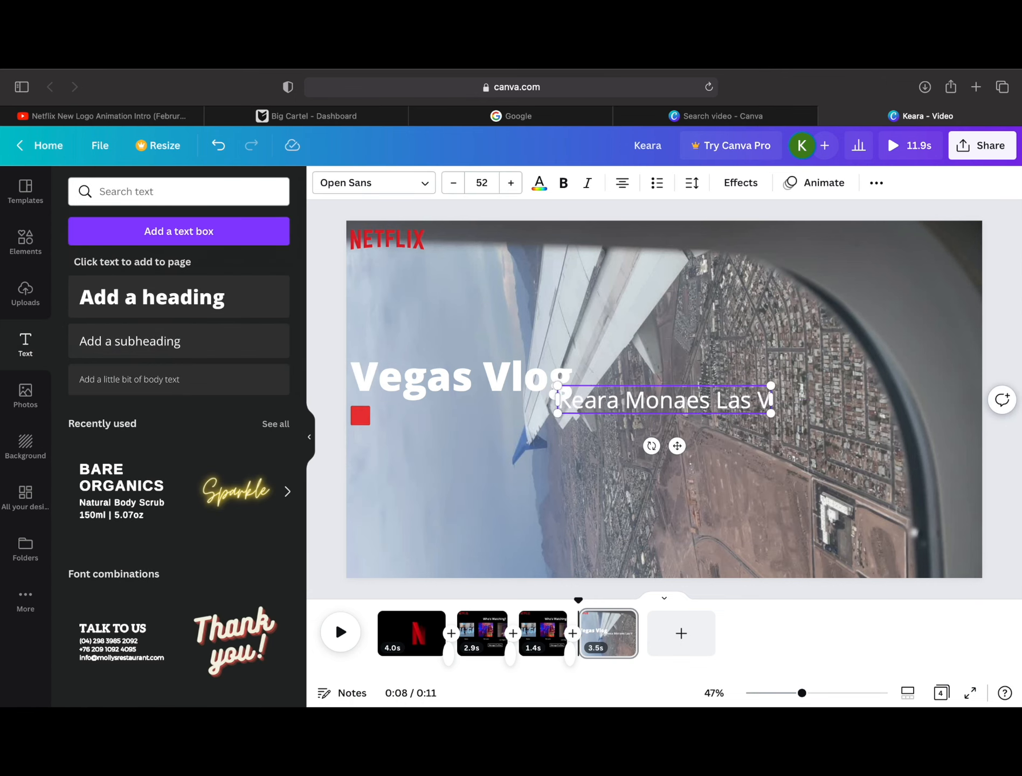
pyautogui.click(482, 183)
pyautogui.write('30')
pyautogui.press('Return')
pyautogui.moveTo(674, 441); pyautogui.dragTo(498, 464)
pyautogui.click(481, 182)
pyautogui.write('25')
pyautogui.press('Return')
pyautogui.click(458, 377)
# Step: Add a subheading reading "Come with me as I spend 5 day exploring Vegas." and wrap it into a narrower block
pyautogui.click(130, 345)
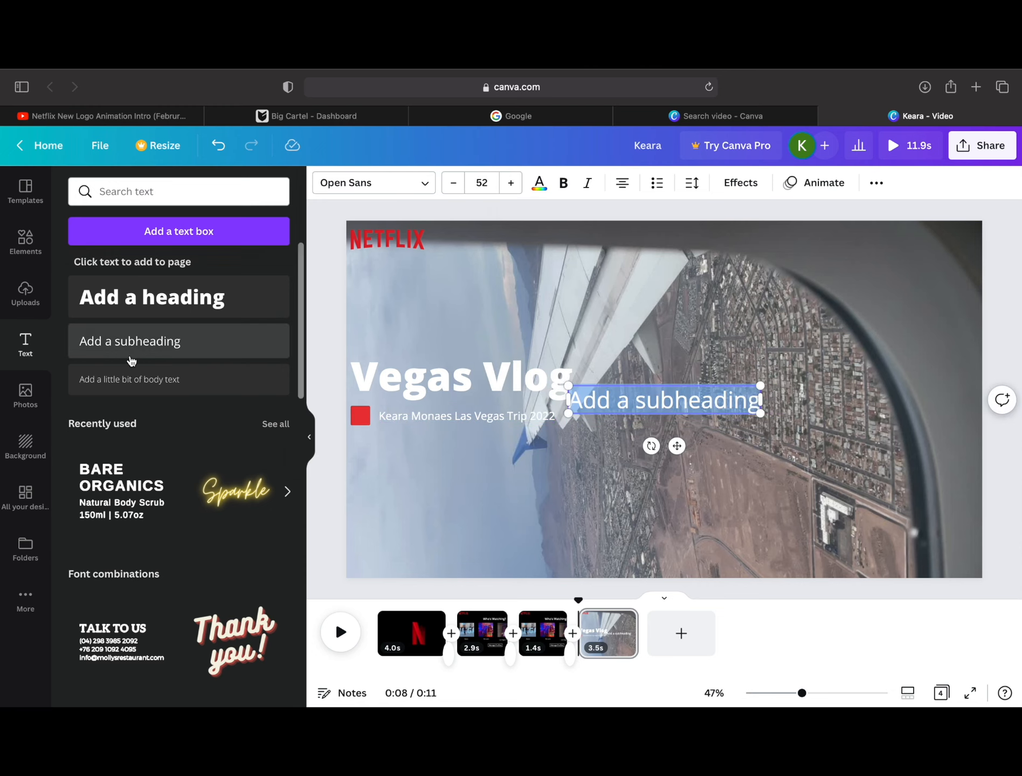
pyautogui.write('Come with me as I spend 5 day exploring Vegas. snjkf')
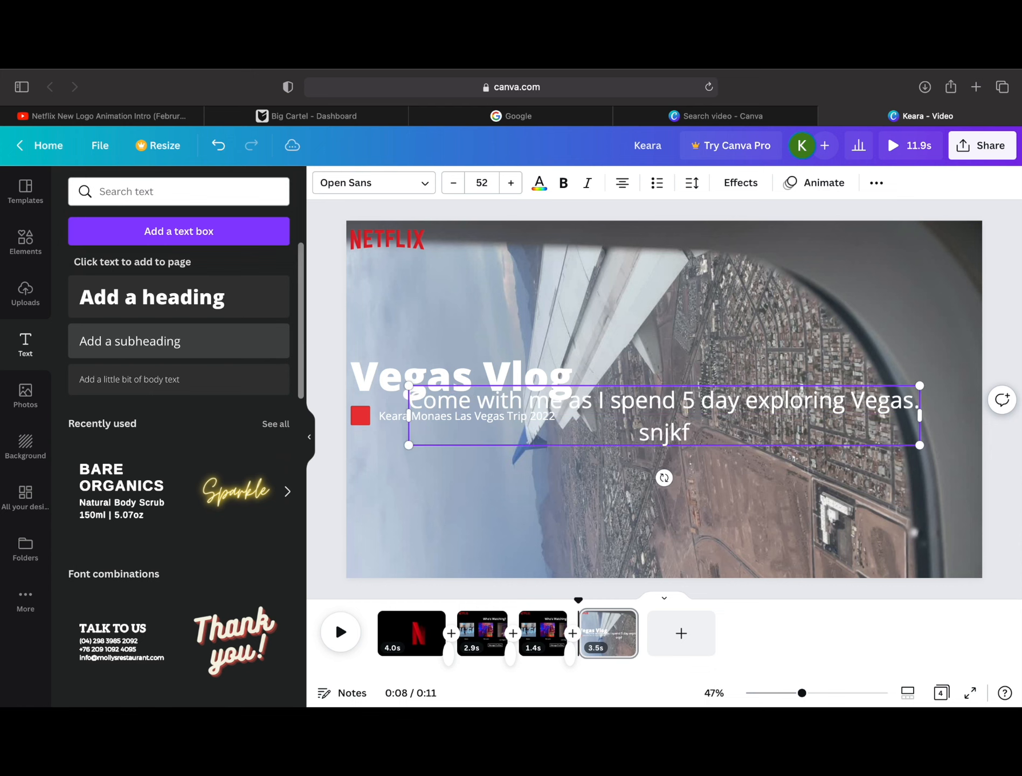
pyautogui.press('BackSpace')
pyautogui.press('BackSpace')
pyautogui.press('BackSpace')
pyautogui.press('BackSpace')
pyautogui.press('BackSpace')
pyautogui.click(701, 401)
pyautogui.press('Return')
pyautogui.moveTo(775, 433); pyautogui.dragTo(553, 432)
# Step: Lengthen the description with filler text, set it all to size 20, and place it below the trip subheading
pyautogui.click(481, 183)
pyautogui.write('20')
pyautogui.press('Return')
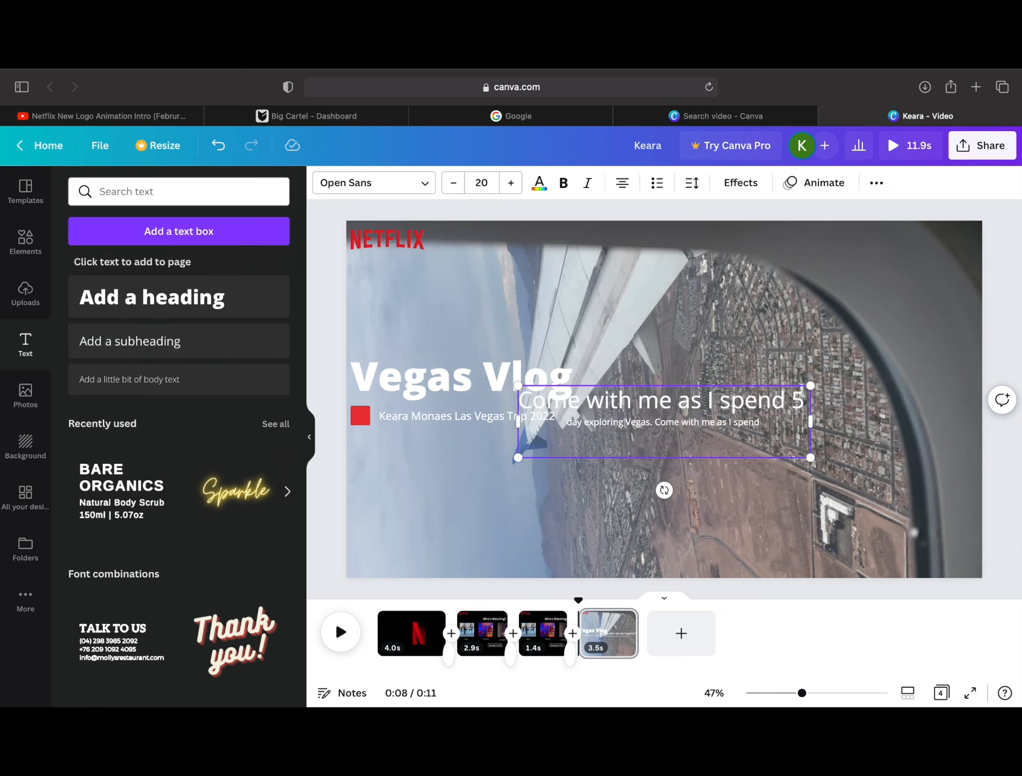
pyautogui.write('t')
pyautogui.press('super+a')
pyautogui.click(481, 182)
pyautogui.write('20')
pyautogui.press('Return')
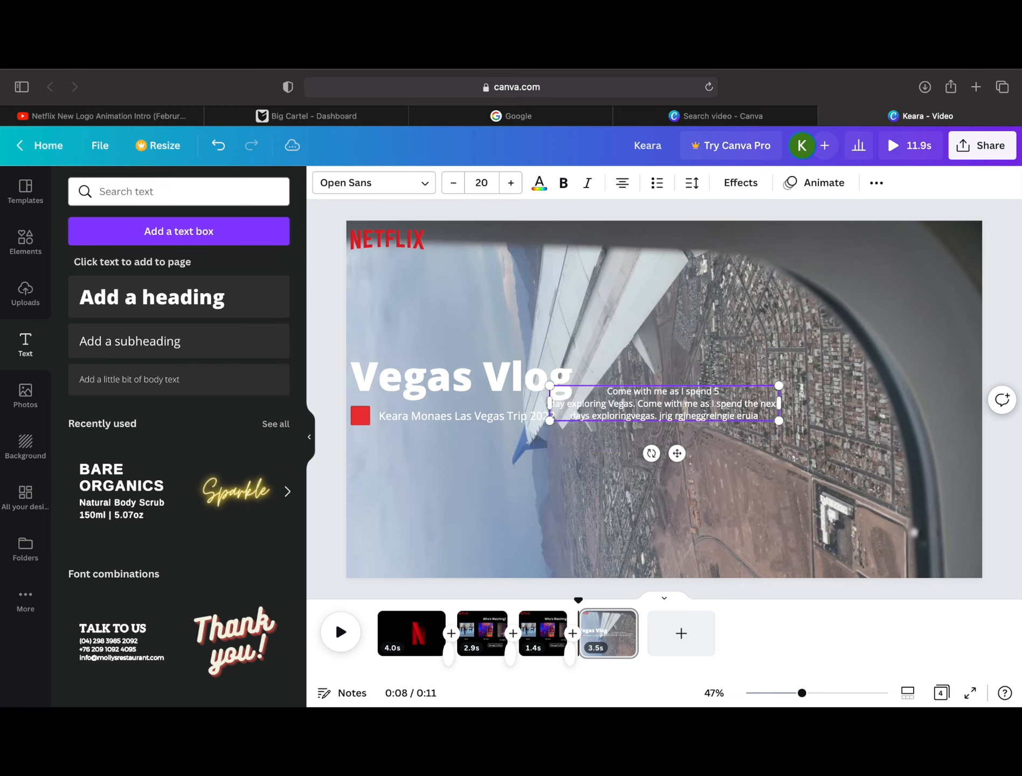
pyautogui.moveTo(679, 459); pyautogui.dragTo(481, 515)
# Step: Add four body text boxes, change one to "Tv Shows" at size 20, and place it beside the Netflix wordmark
pyautogui.click(202, 386)
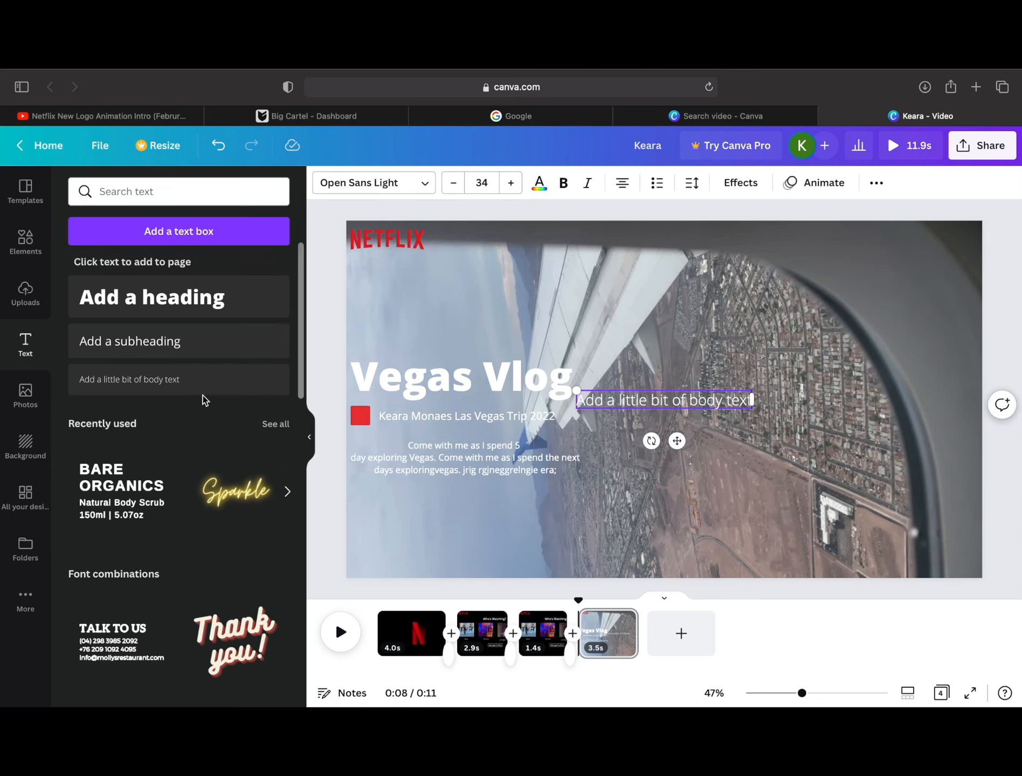
pyautogui.click(202, 386)
pyautogui.click(202, 386)
pyautogui.click(202, 385)
pyautogui.write('Tv Shows')
pyautogui.moveTo(682, 495); pyautogui.dragTo(520, 282)
pyautogui.click(481, 183)
pyautogui.write('20')
pyautogui.press('Return')
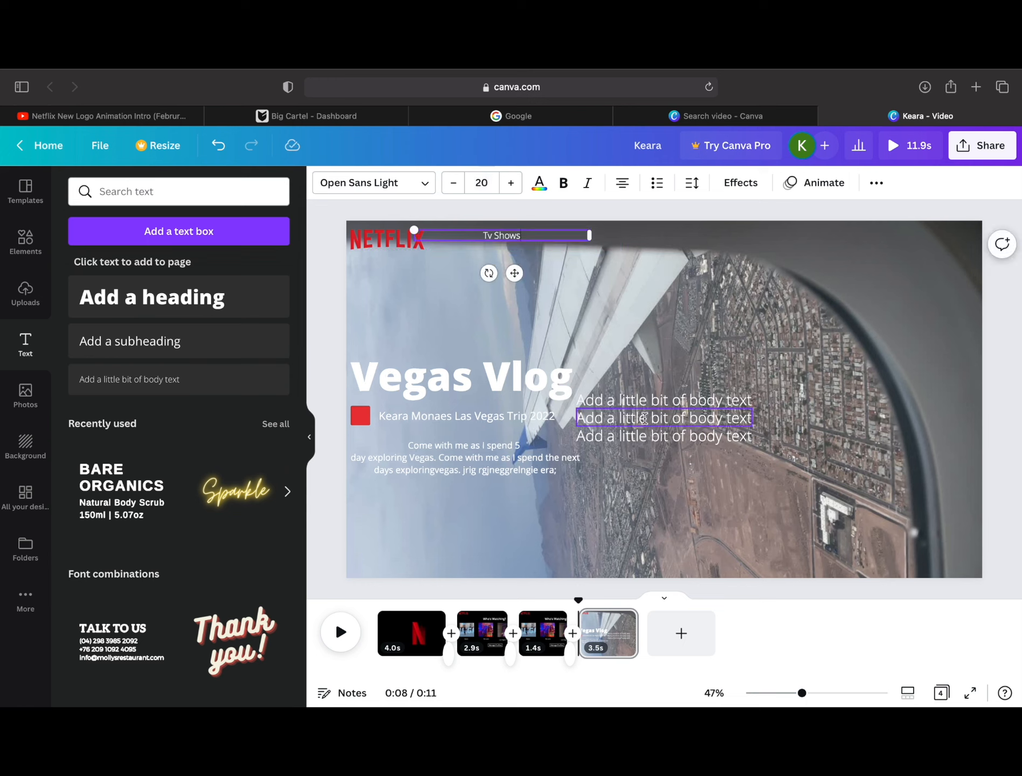
# Step: Change the lowest spare body text to "Movies" at size 20 and place it after Tv Shows
pyautogui.doubleClick(663, 435)
pyautogui.write('Movies')
pyautogui.click(481, 183)
pyautogui.write('20')
pyautogui.moveTo(681, 479); pyautogui.dragTo(616, 278)
# Step: Change the next spare body text to "Recently Added" at size 20 and place it after Movies
pyautogui.doubleClick(663, 418)
pyautogui.write('Recently Added')
pyautogui.click(481, 183)
pyautogui.write('20')
pyautogui.moveTo(675, 459); pyautogui.dragTo(717, 278)
# Step: Change the last spare body text to "MyList" at size 20, place it after Recently Added, and realign Tv Shows and Movies
pyautogui.doubleClick(664, 399)
pyautogui.write('My')
pyautogui.click(482, 183)
pyautogui.write('20')
pyautogui.moveTo(677, 436); pyautogui.dragTo(799, 283)
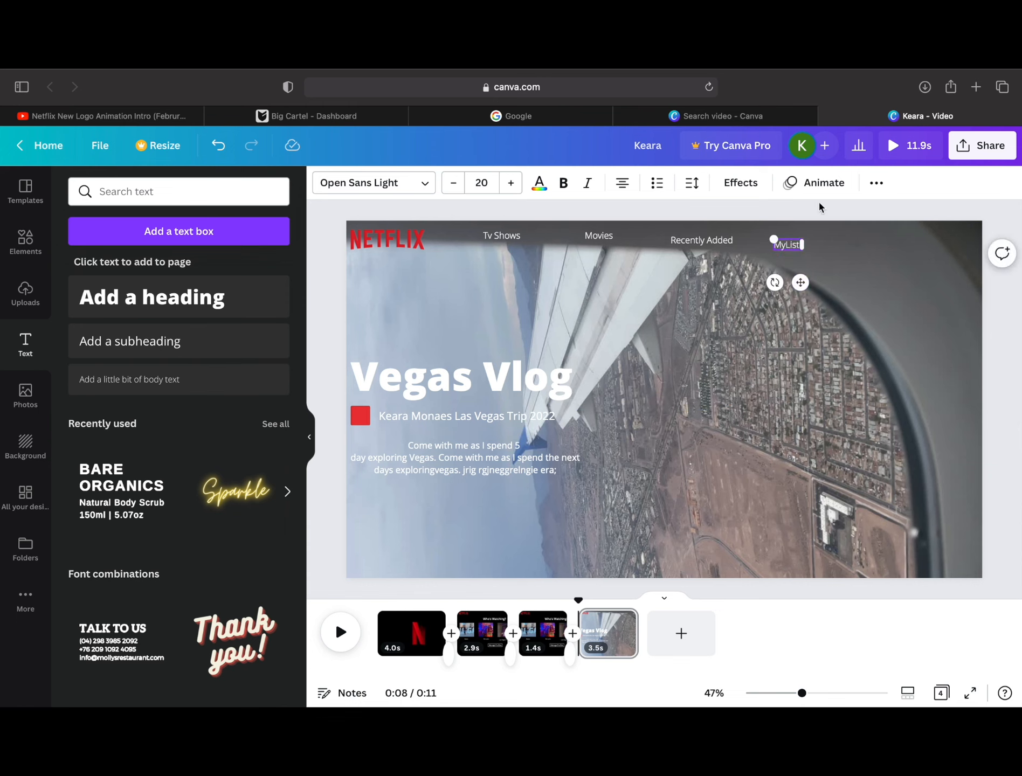
pyautogui.moveTo(574, 241); pyautogui.dragTo(565, 245)
pyautogui.moveTo(593, 236); pyautogui.dragTo(588, 244)
# Step: Search the elements for "search", add the magnifying glass in white, and place it shrunk at the end of the menu row
pyautogui.click(25, 242)
pyautogui.tripleClick(178, 192)
pyautogui.write('search')
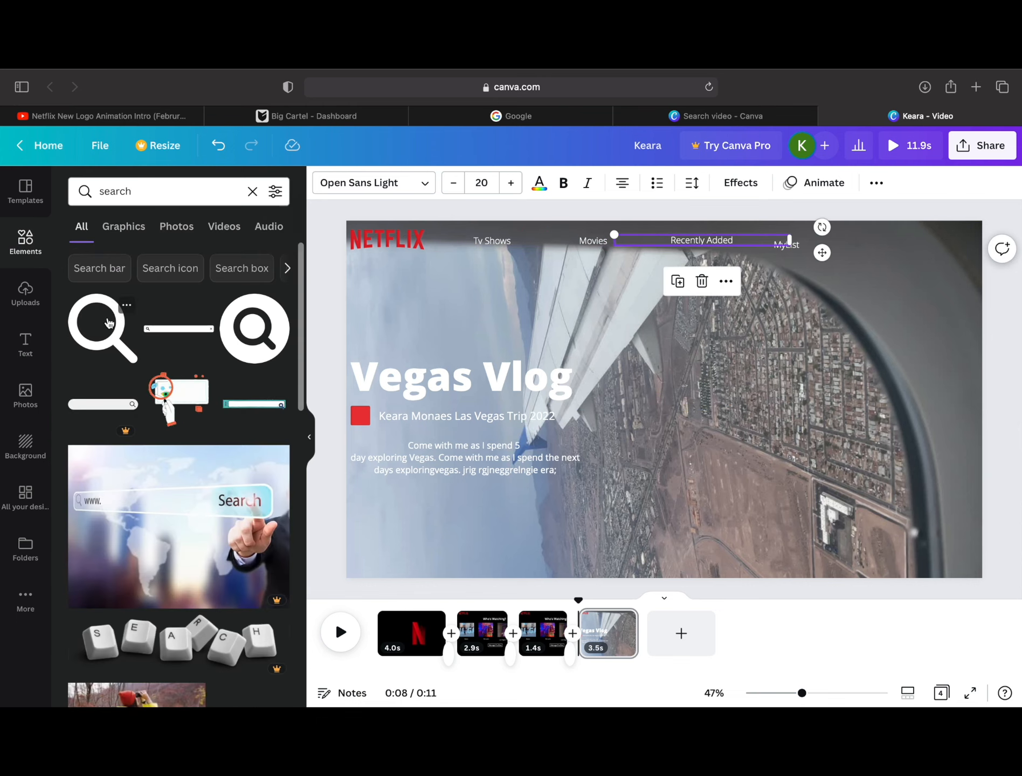
pyautogui.click(106, 326)
pyautogui.click(323, 182)
pyautogui.click(274, 256)
pyautogui.moveTo(737, 471); pyautogui.dragTo(606, 339)
pyautogui.moveTo(600, 333); pyautogui.dragTo(774, 243)
# Step: Correct the last menu label to read "My List" with a space between the words
pyautogui.click(813, 272)
pyautogui.click(792, 246)
pyautogui.click(789, 255)
pyautogui.click(789, 242)
pyautogui.press('Delete')
pyautogui.click(218, 145)
pyautogui.click(789, 243)
pyautogui.doubleClick(784, 241)
pyautogui.write('My List')
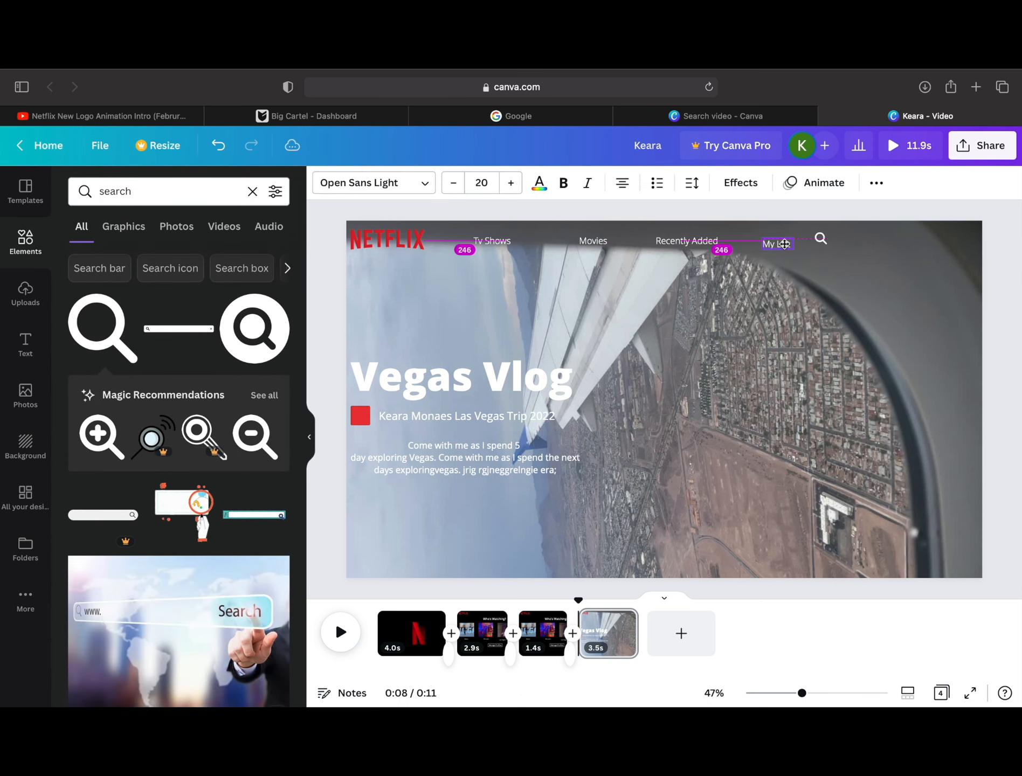
# Step: Move the magnifying glass level with the My List label
pyautogui.click(823, 244)
pyautogui.moveTo(824, 248); pyautogui.dragTo(823, 250)
pyautogui.click(769, 219)
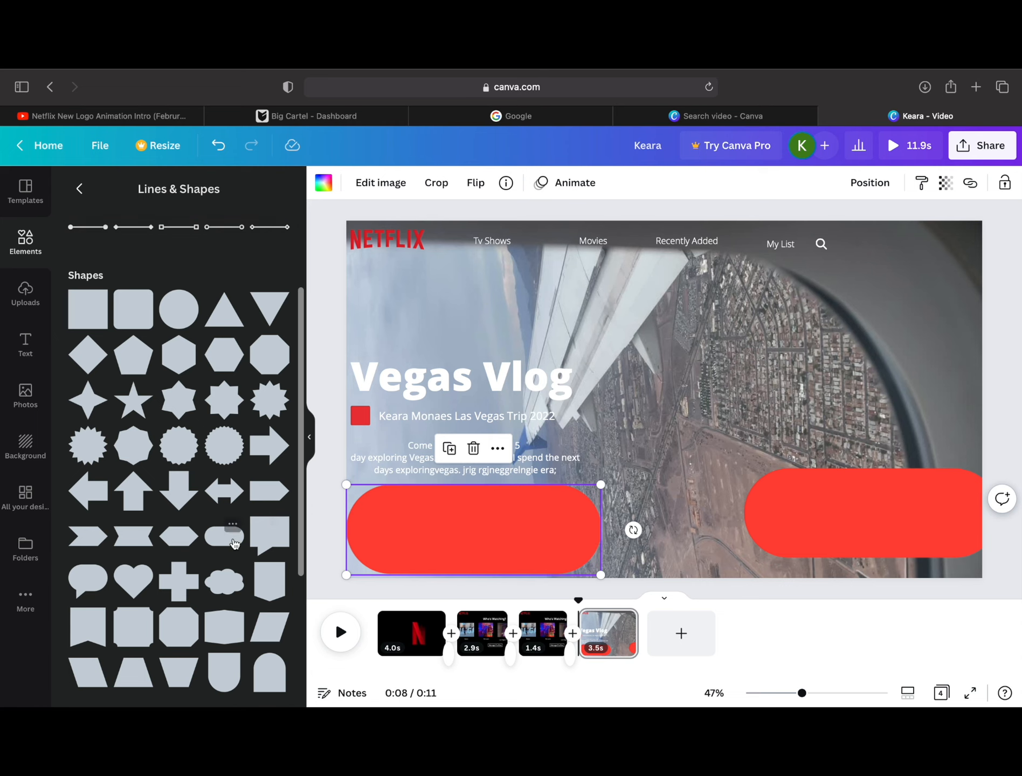
# Step: Add the pill shape from the basic shapes and fill it white
pyautogui.click(234, 540)
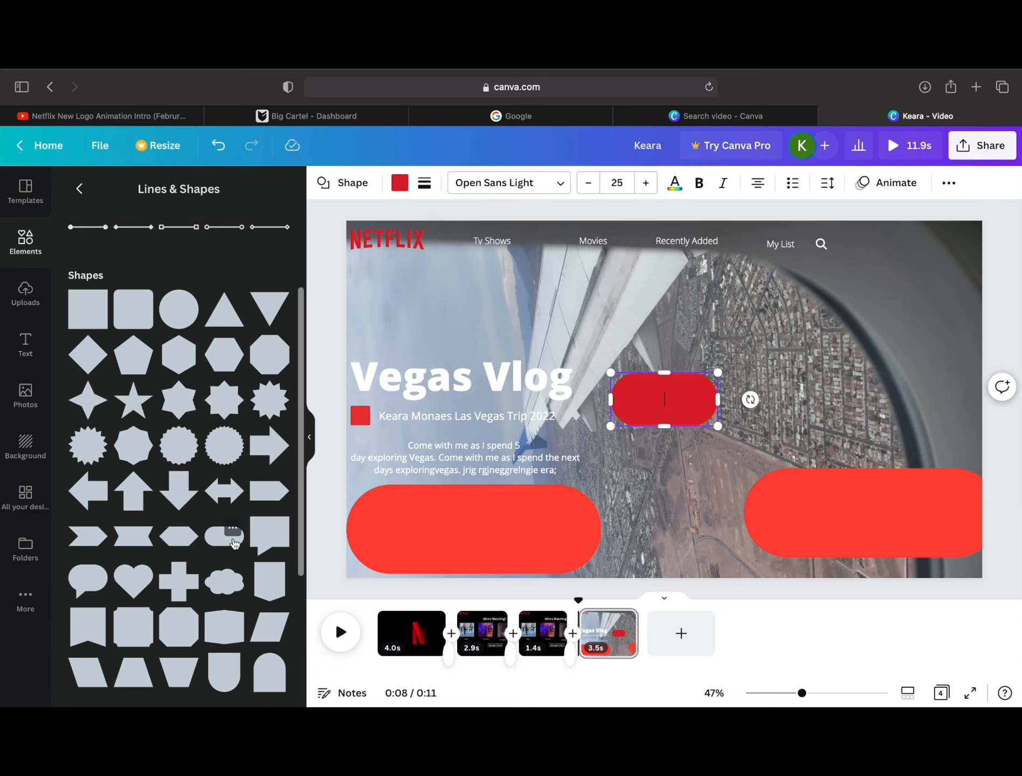
pyautogui.click(400, 183)
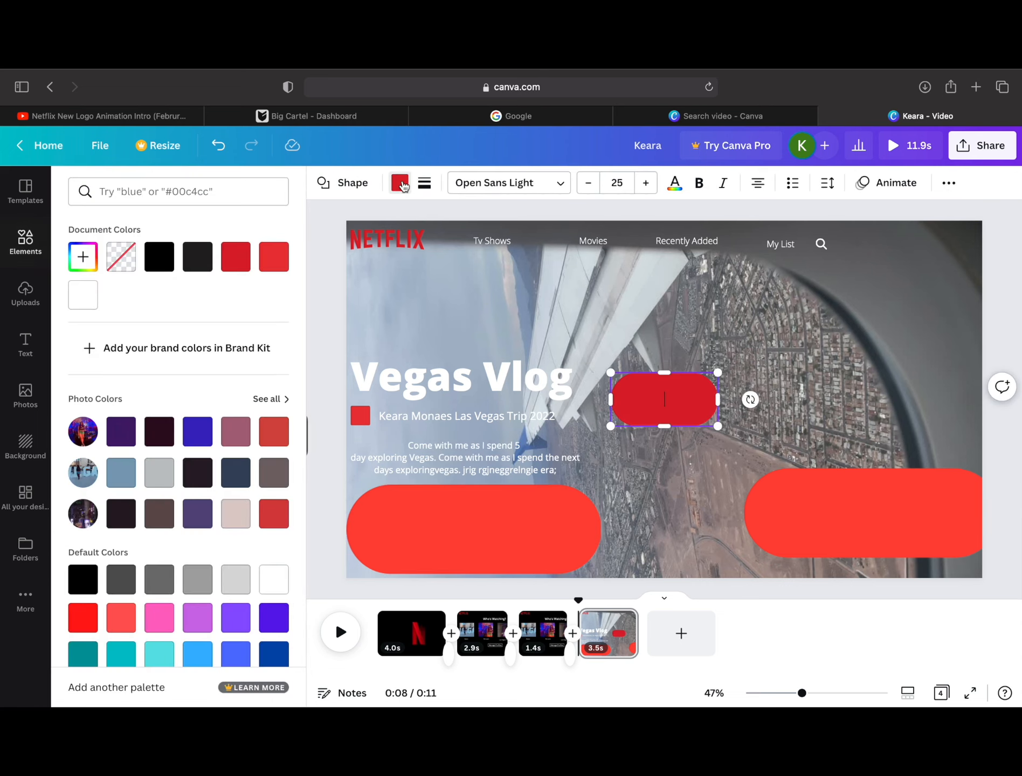
pyautogui.click(81, 305)
# Step: Delete the two large red pill graphics from the lower part of the page
pyautogui.click(400, 514)
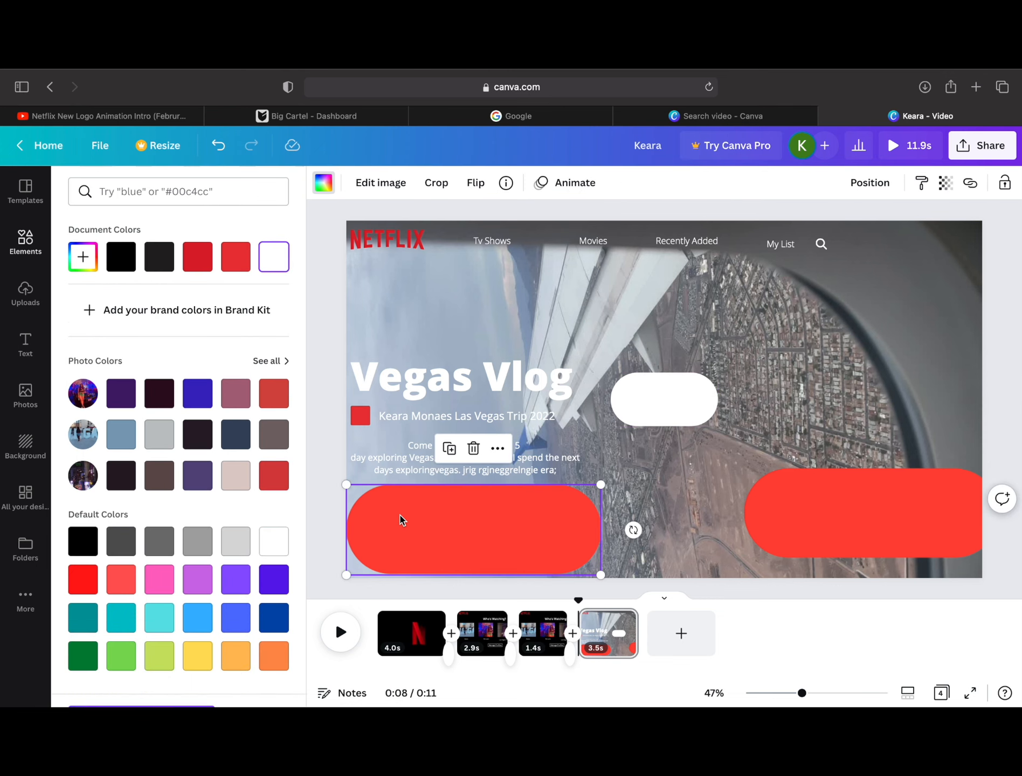
pyautogui.press('Delete')
pyautogui.click(784, 502)
pyautogui.press('Delete')
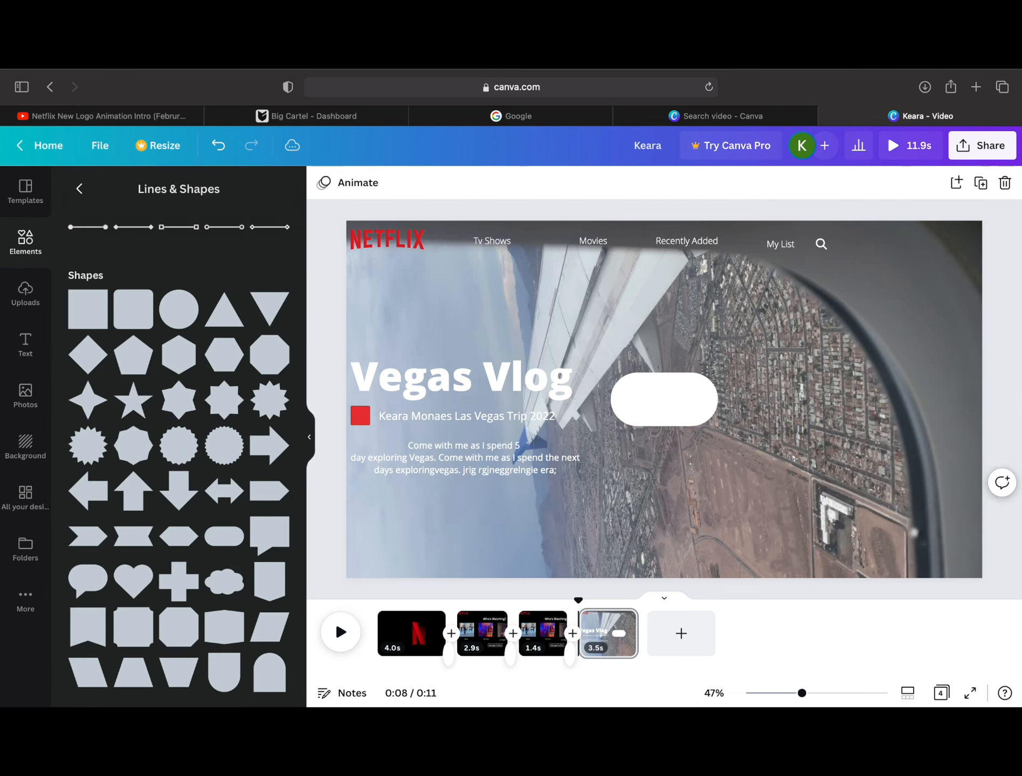
# Step: Flatten the white pill, place two copies side by side under the description, and delete the leftover shape
pyautogui.click(664, 399)
pyautogui.click(640, 336)
pyautogui.moveTo(676, 392); pyautogui.dragTo(472, 527)
pyautogui.click(380, 467)
pyautogui.click(707, 407)
pyautogui.press('Delete')
pyautogui.click(327, 399)
# Step: Add a subheading reading "Play", make it bold and black, and place it on the first white pill under the description
pyautogui.click(25, 345)
pyautogui.click(162, 342)
pyautogui.write('Play')
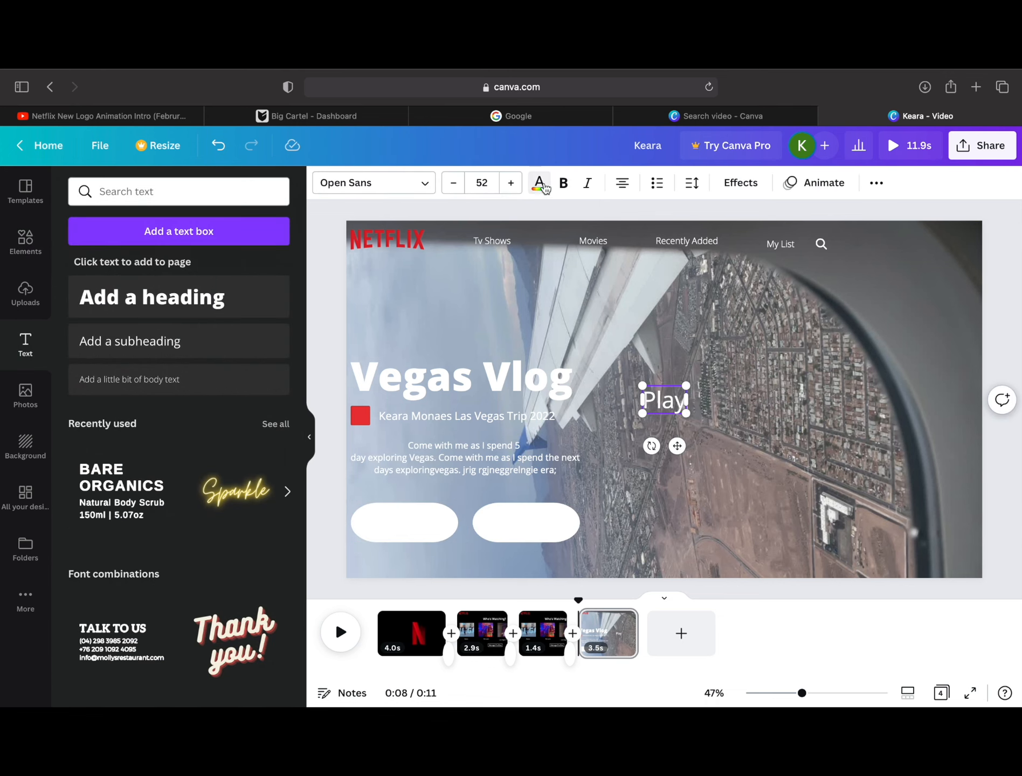
pyautogui.click(539, 183)
pyautogui.moveTo(677, 446); pyautogui.dragTo(424, 570)
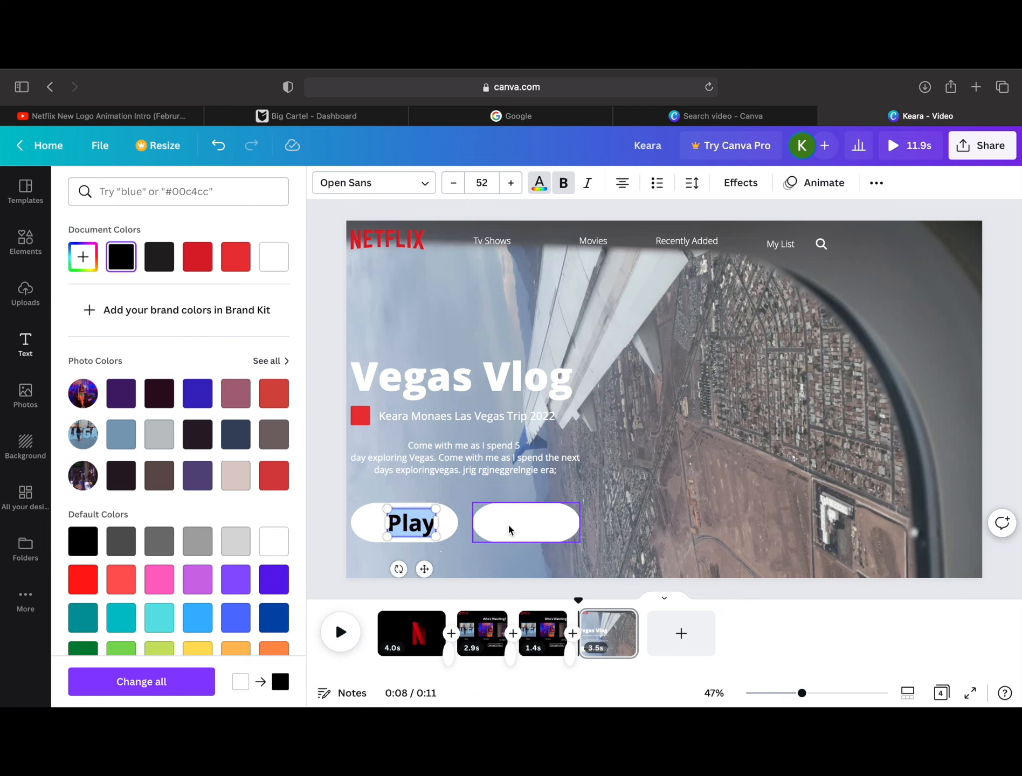
# Step: Fill the second pill with the light grey photo color and add a white "More Info" subheading
pyautogui.click(508, 527)
pyautogui.click(158, 473)
pyautogui.click(26, 345)
pyautogui.click(161, 341)
pyautogui.write('More Info')
pyautogui.click(539, 183)
pyautogui.click(83, 295)
pyautogui.click(628, 398)
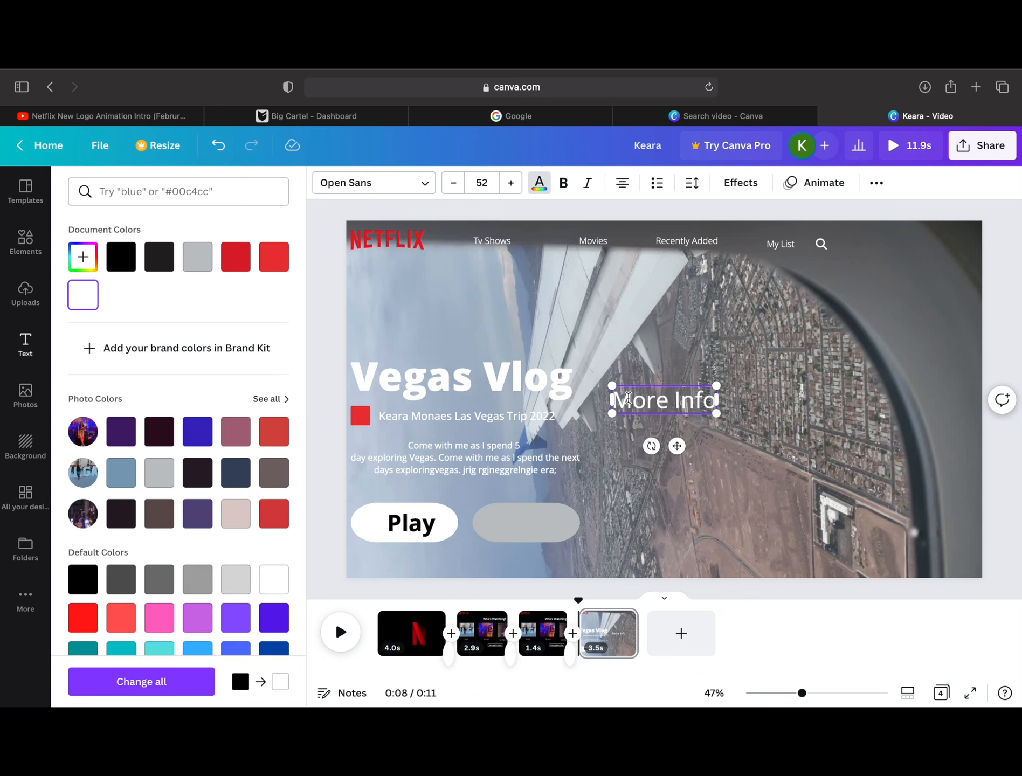
# Step: Make the "More Info" text bold, reduce it to size 35, and place it on the grey pill
pyautogui.press('super+a')
pyautogui.click(564, 183)
pyautogui.click(454, 184)
pyautogui.click(454, 184)
pyautogui.moveTo(677, 447); pyautogui.dragTo(543, 566)
pyautogui.click(455, 184)
pyautogui.click(454, 184)
# Step: Add the recently used circled "i" icon in white, shrink it, and place it at the start of the grey pill
pyautogui.click(27, 240)
pyautogui.click(80, 189)
pyautogui.click(275, 266)
pyautogui.scroll(-10, 290, 666)
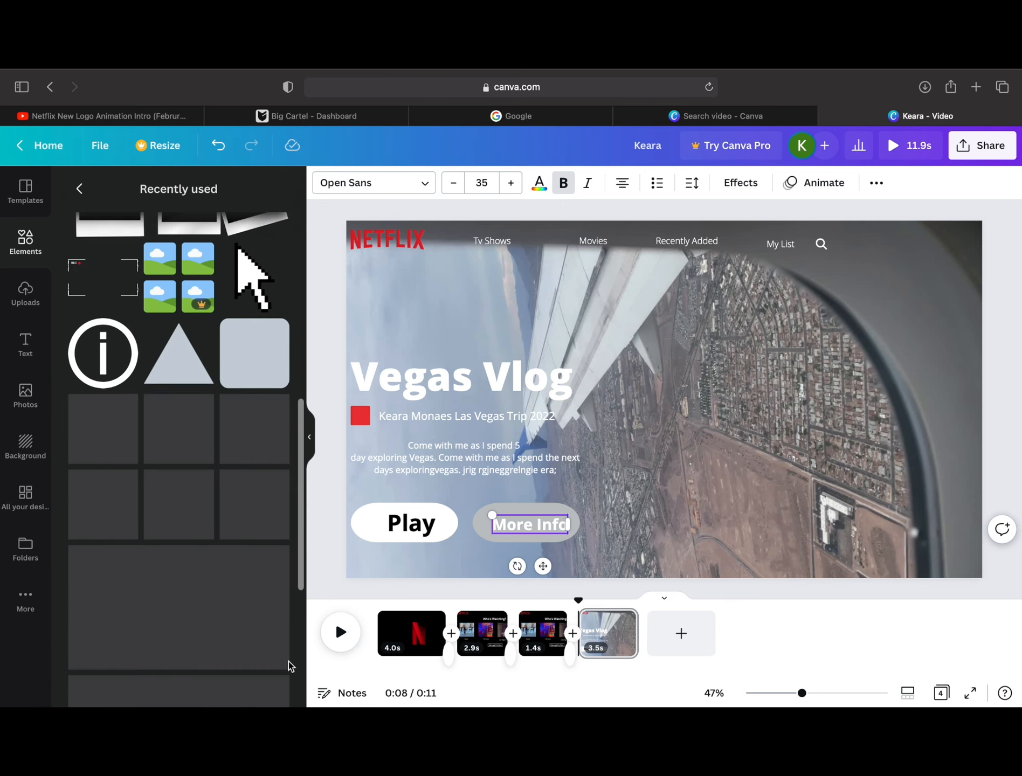
pyautogui.click(103, 354)
pyautogui.click(323, 182)
pyautogui.click(83, 295)
pyautogui.moveTo(736, 471); pyautogui.dragTo(595, 368)
pyautogui.moveTo(495, 566); pyautogui.dragTo(497, 566)
# Step: Reduce the "More Info" text further and position it beside the info icon inside the grey pill
pyautogui.click(531, 524)
pyautogui.moveTo(543, 566); pyautogui.dragTo(501, 566)
pyautogui.click(483, 524)
pyautogui.click(535, 524)
pyautogui.click(454, 183)
pyautogui.click(637, 529)
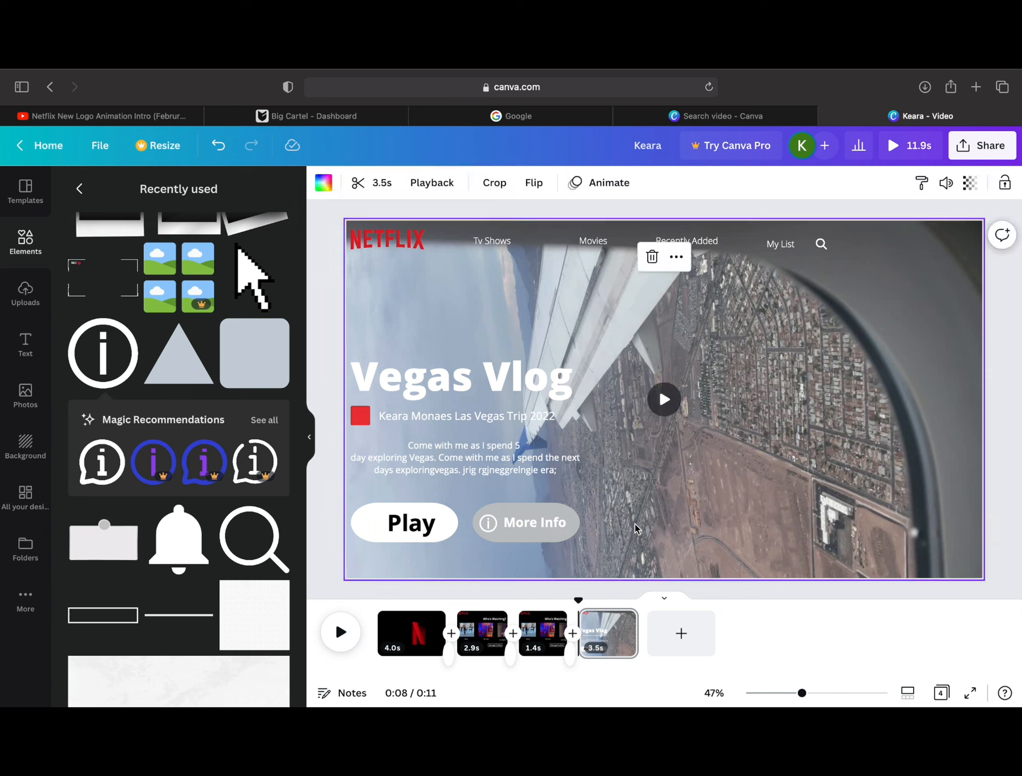
# Step: Add a triangle, shrink it, rotate it to point right, and place it before "Play" on the white pill
pyautogui.click(178, 283)
pyautogui.press('Delete')
pyautogui.click(178, 356)
pyautogui.moveTo(664, 479); pyautogui.dragTo(553, 399)
pyautogui.moveTo(712, 456); pyautogui.dragTo(629, 383)
pyautogui.moveTo(636, 363); pyautogui.dragTo(334, 536)
# Step: Duplicate the finished Vegas Vlog title page
pyautogui.scroll(-5, 179, 458)
pyautogui.scroll(12, 179, 458)
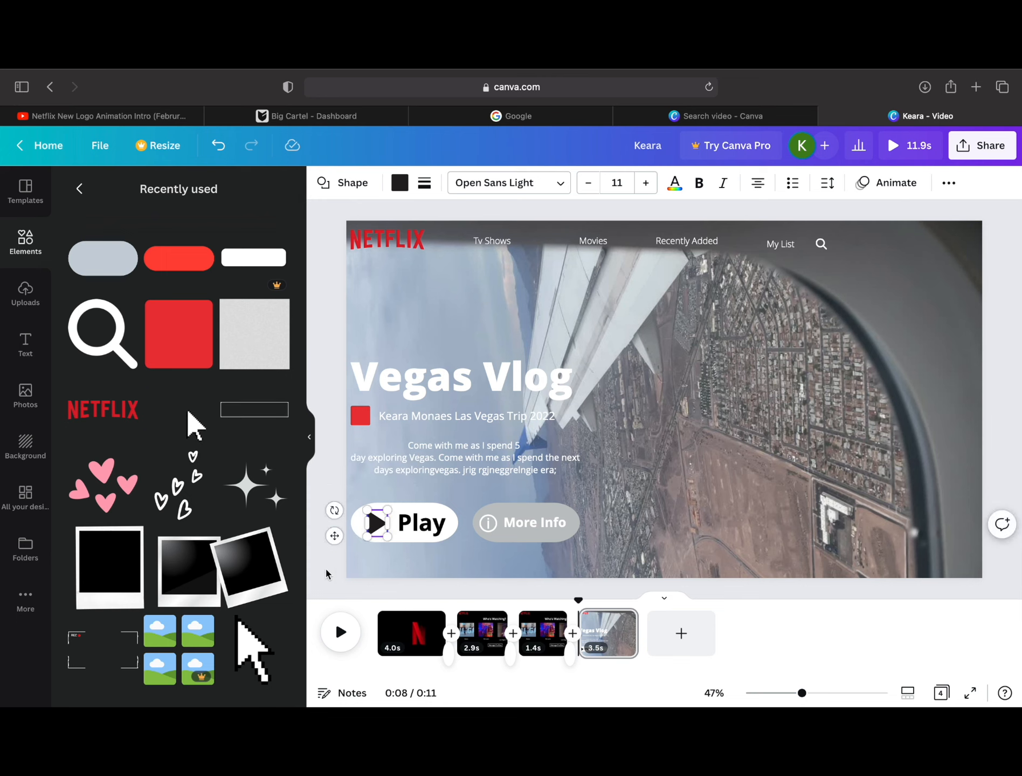
pyautogui.click(899, 258)
pyautogui.click(981, 182)
# Step: Add a small animated arrow cursor just below Play on the duplicated page and shorten that page to 2.7 seconds
pyautogui.click(186, 408)
pyautogui.moveTo(664, 400); pyautogui.dragTo(584, 308)
pyautogui.moveTo(634, 363); pyautogui.dragTo(442, 549)
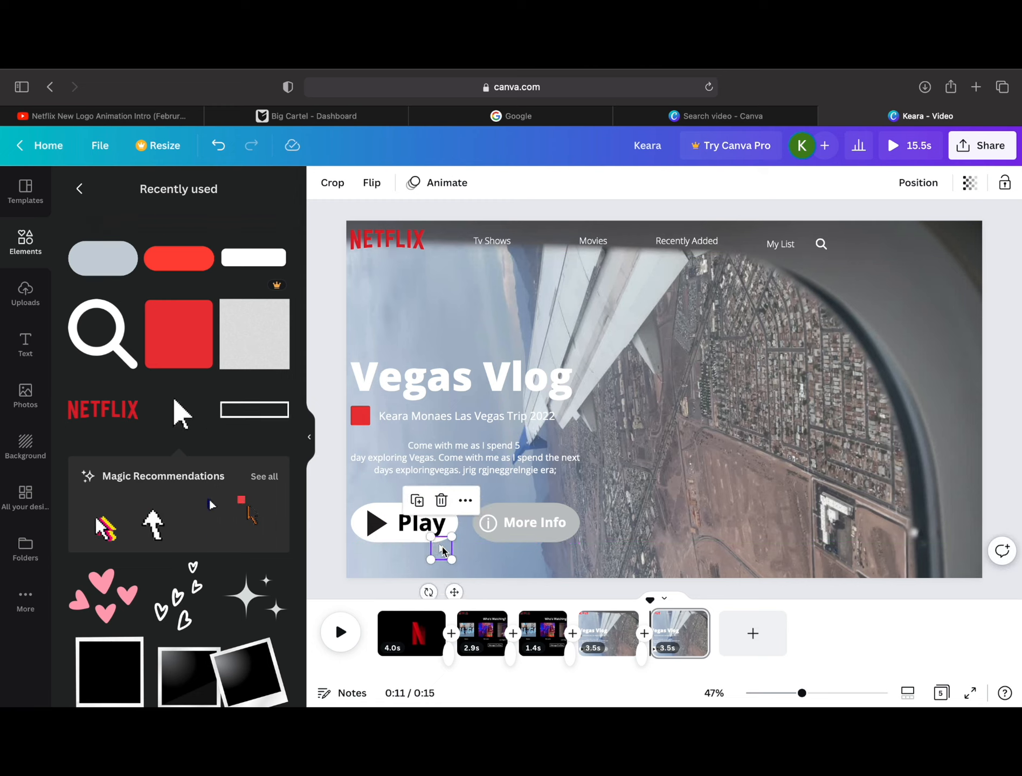
pyautogui.moveTo(708, 633); pyautogui.dragTo(695, 634)
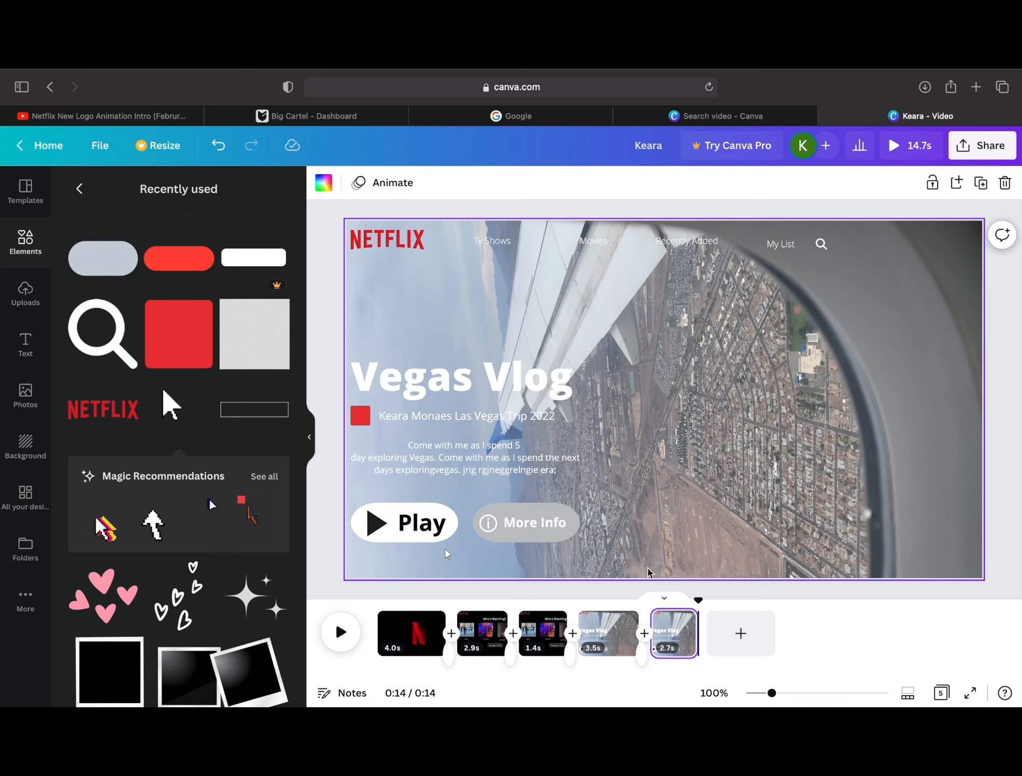
# Step: Add a new page at the end and insert the uploaded 3.5-second airplane window video on it
pyautogui.click(717, 635)
pyautogui.click(25, 294)
pyautogui.click(258, 347)
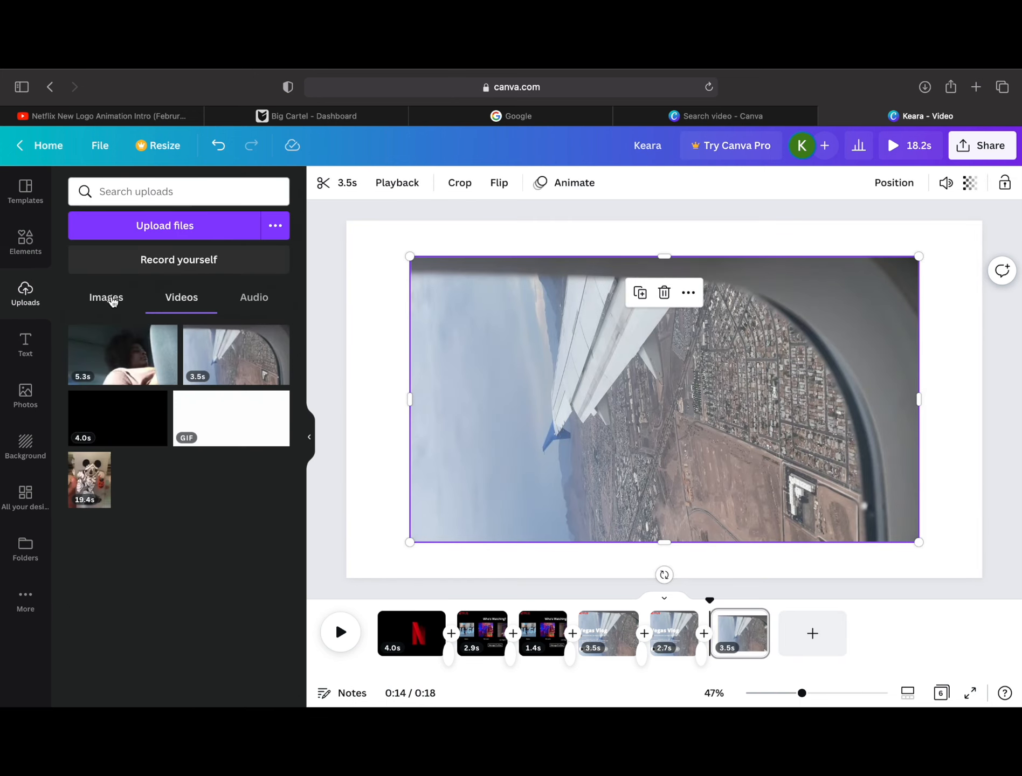
# Step: Play the video from the first page to check the logo animation and profile screen
pyautogui.click(372, 627)
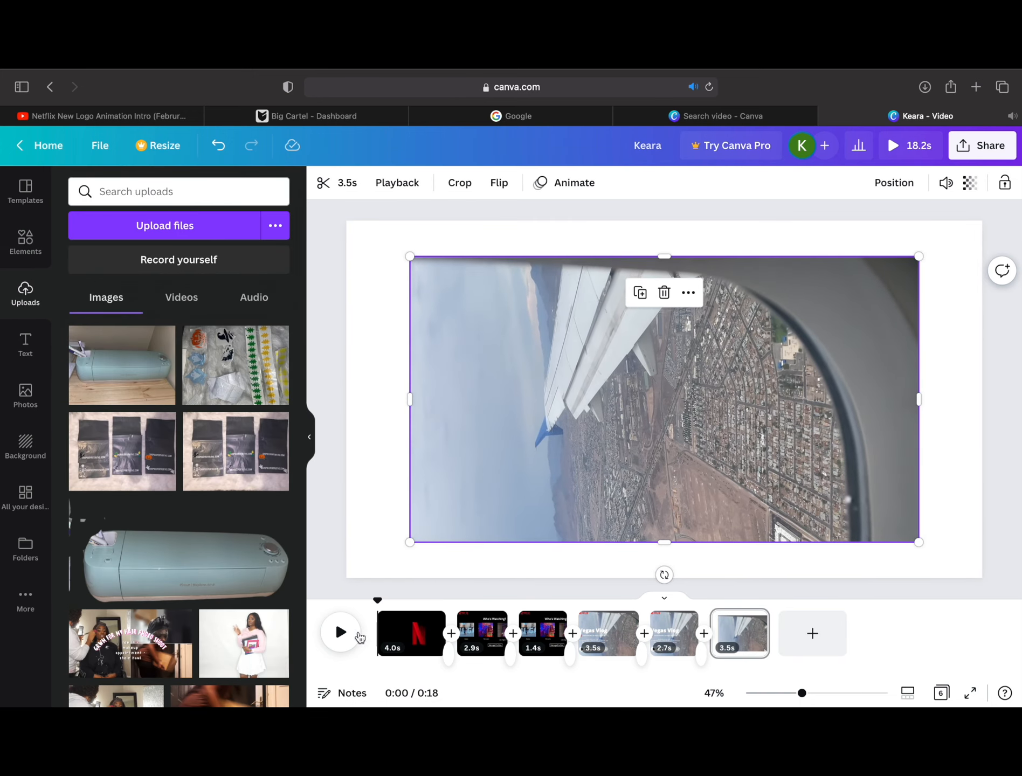
pyautogui.click(345, 634)
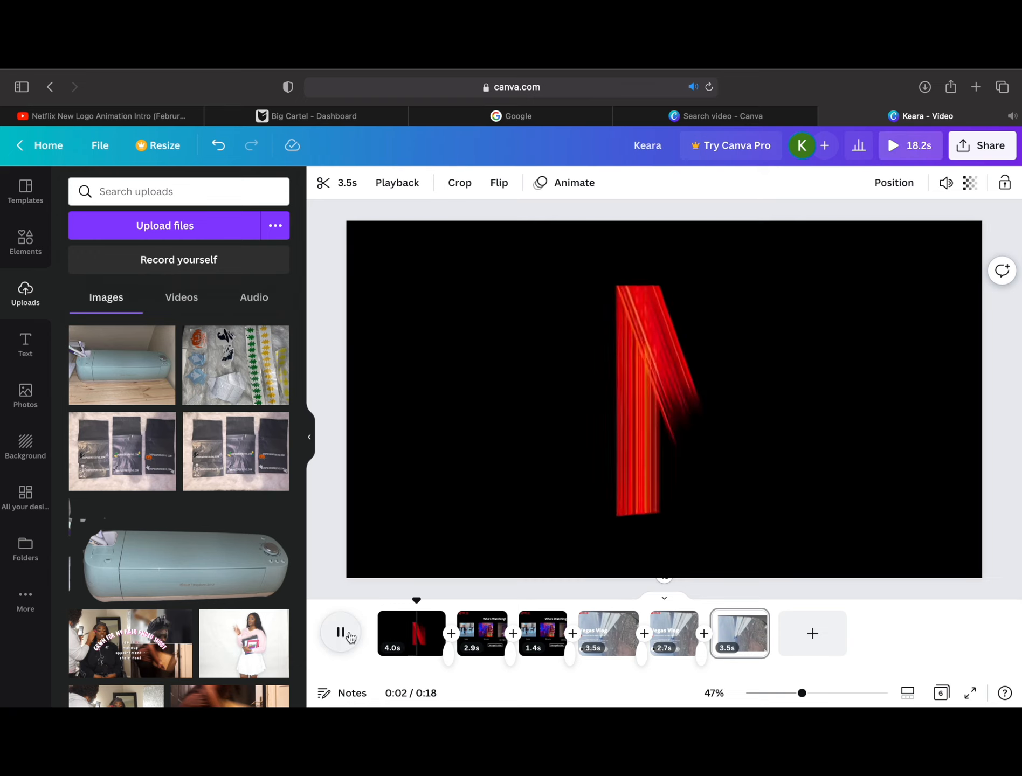
# Step: Collapse the side panel and set the airplane window video as the background of the last page
pyautogui.click(309, 437)
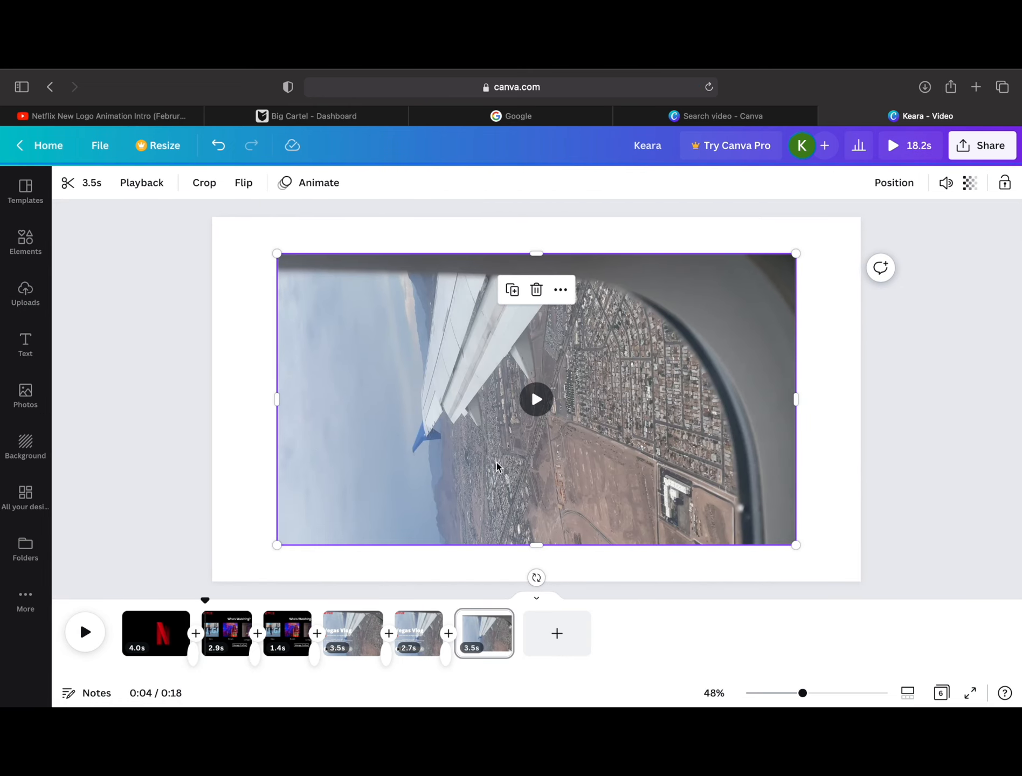
pyautogui.click(558, 290)
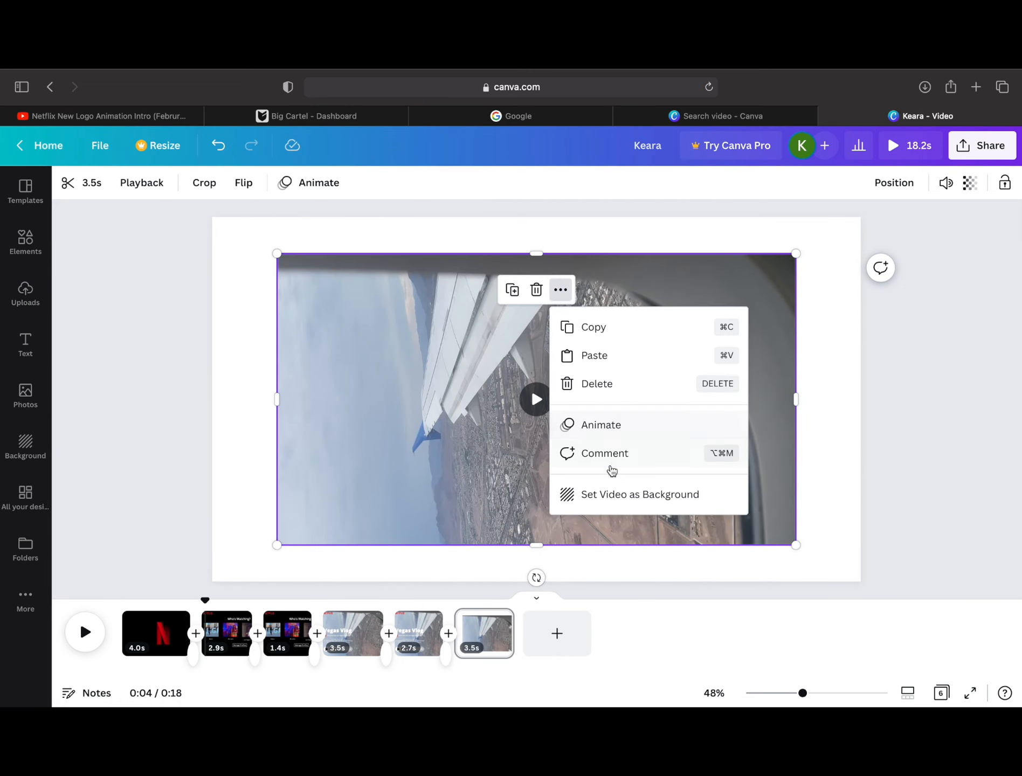
pyautogui.click(622, 494)
# Step: Preview the complete six-page intro from the beginning
pyautogui.click(118, 623)
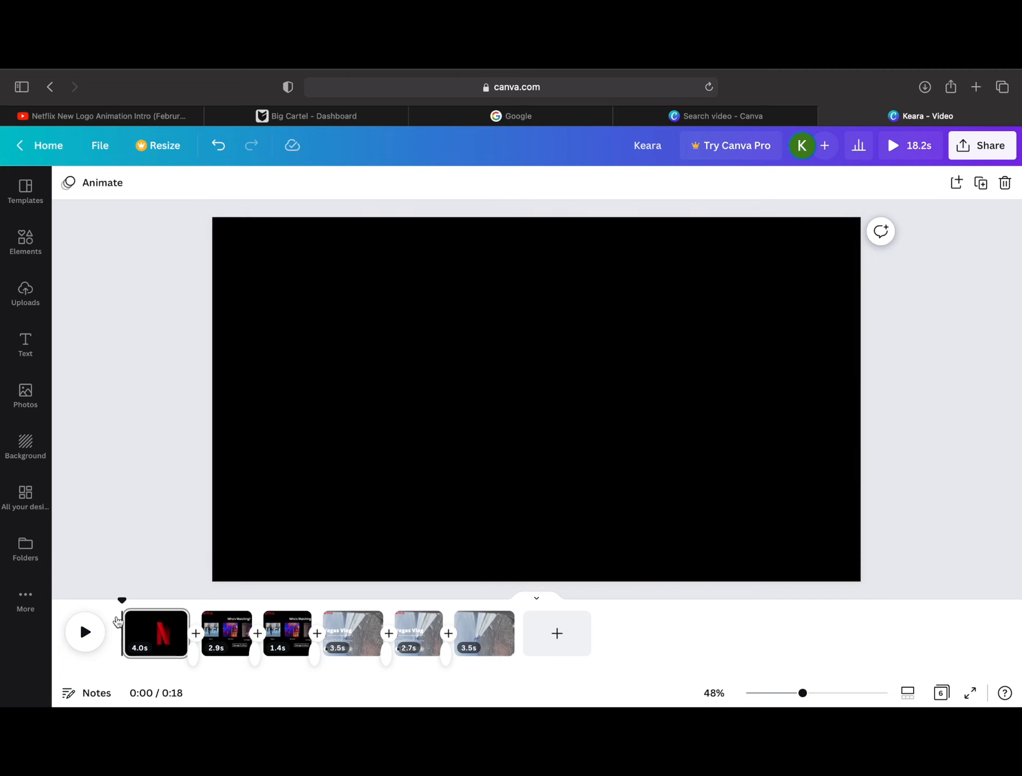
pyautogui.click(78, 633)
pyautogui.moveTo(267, 73)
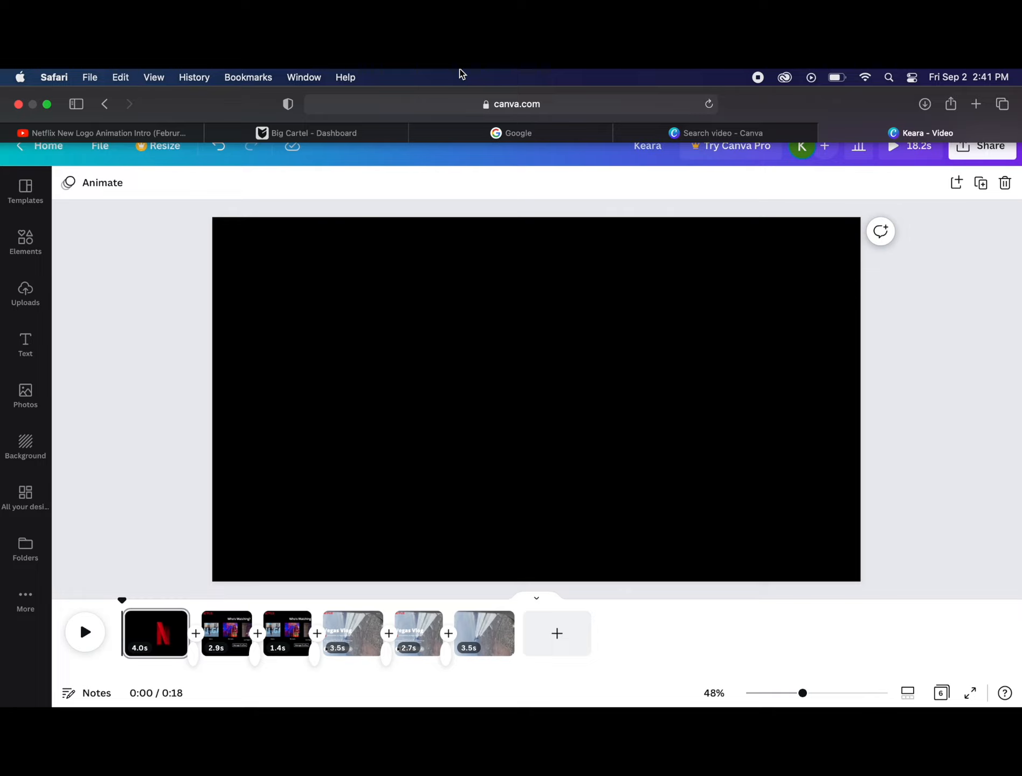
pyautogui.press('super+shift+5')
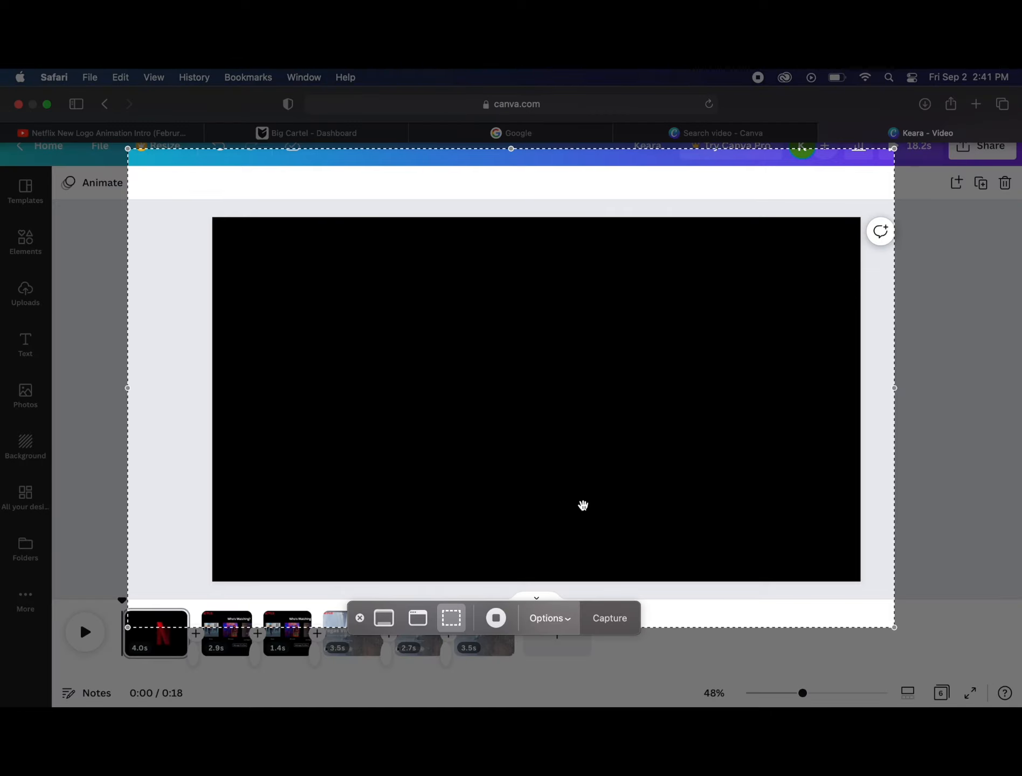